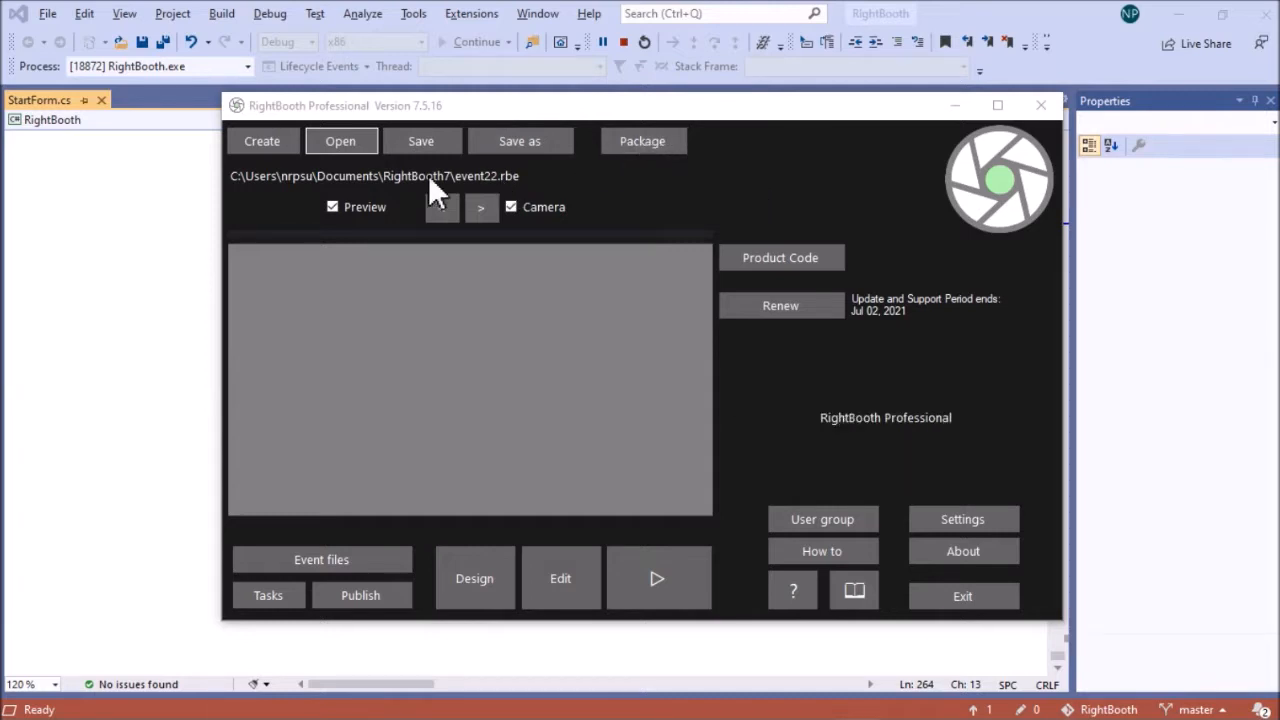
Start a new information event and continue to its background options
{"action": "left_click", "coordinate": [259, 141]}
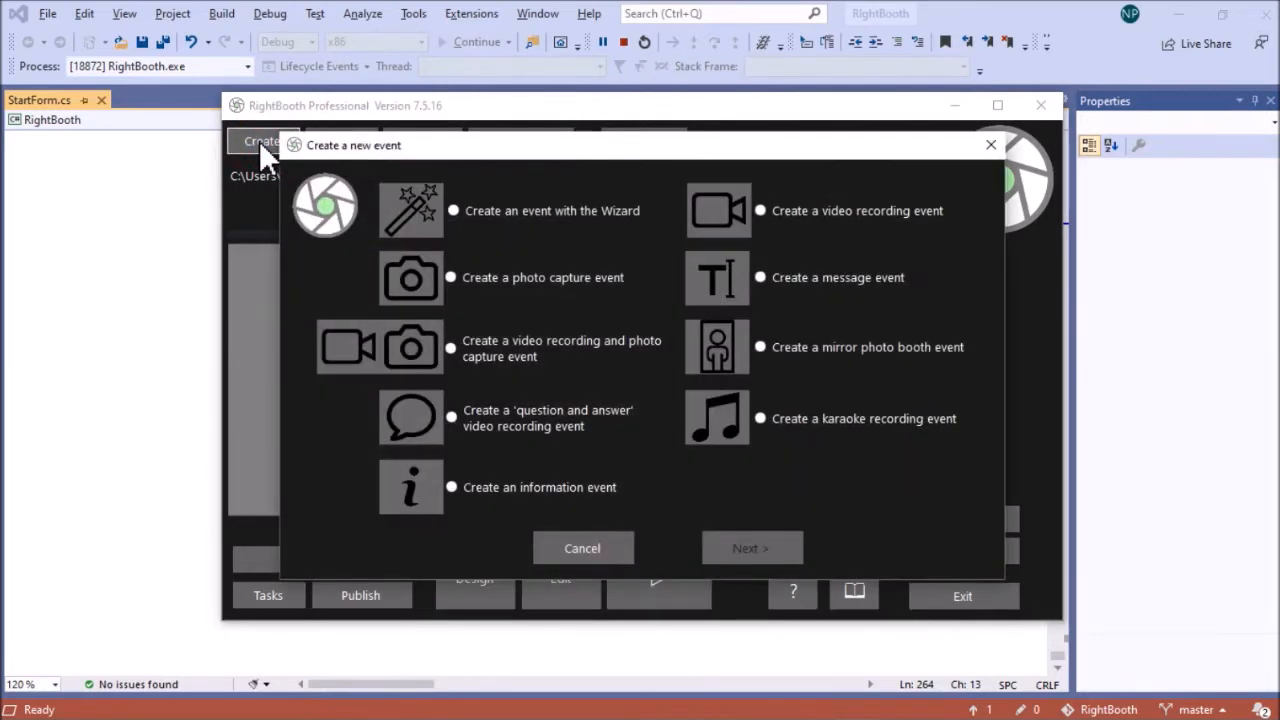
{"action": "left_click", "coordinate": [496, 487]}
{"action": "left_click", "coordinate": [754, 546]}
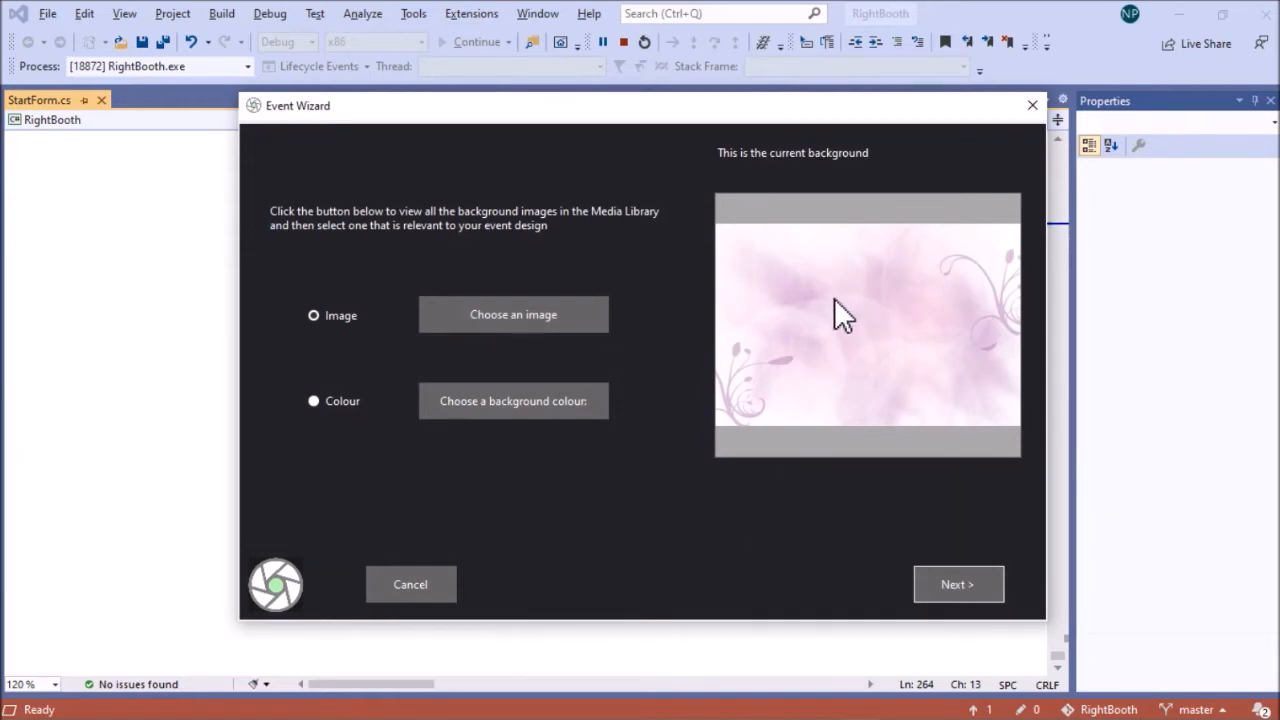
Choose the pale pink background with purple floral swirls from the Wedding and Valentine category for the event
{"action": "left_click", "coordinate": [531, 321]}
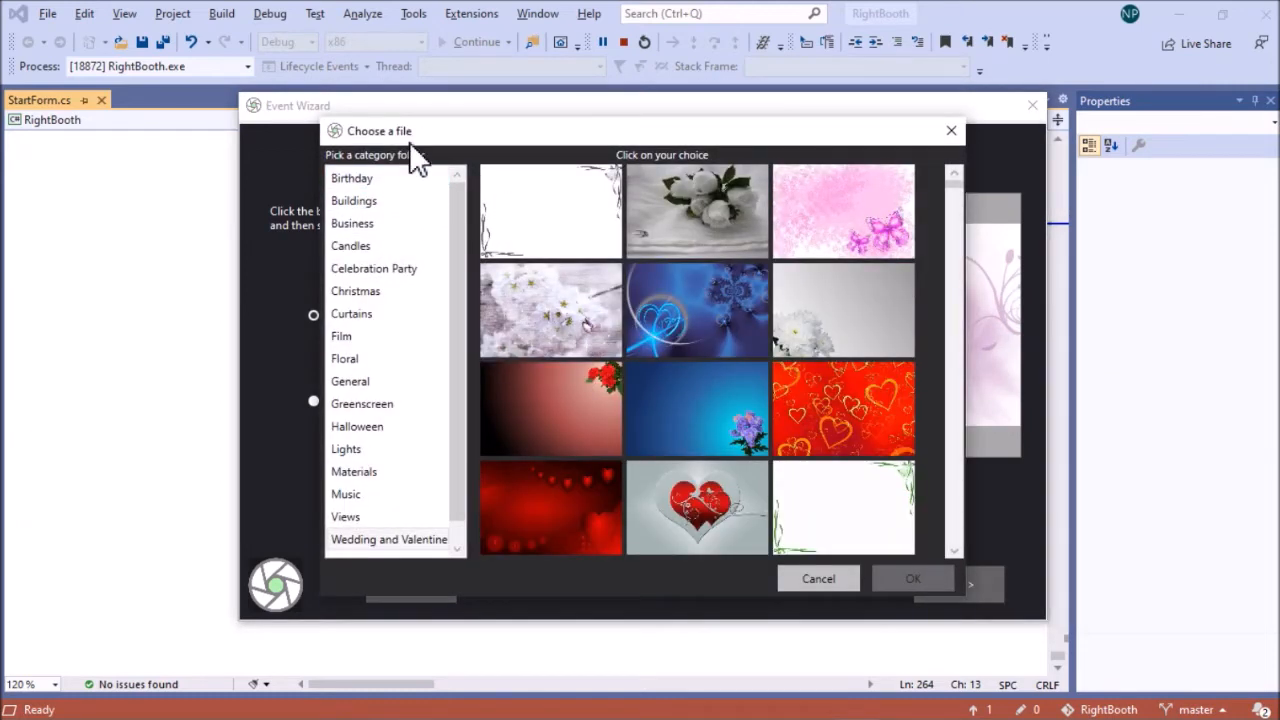
{"action": "left_click", "coordinate": [390, 540]}
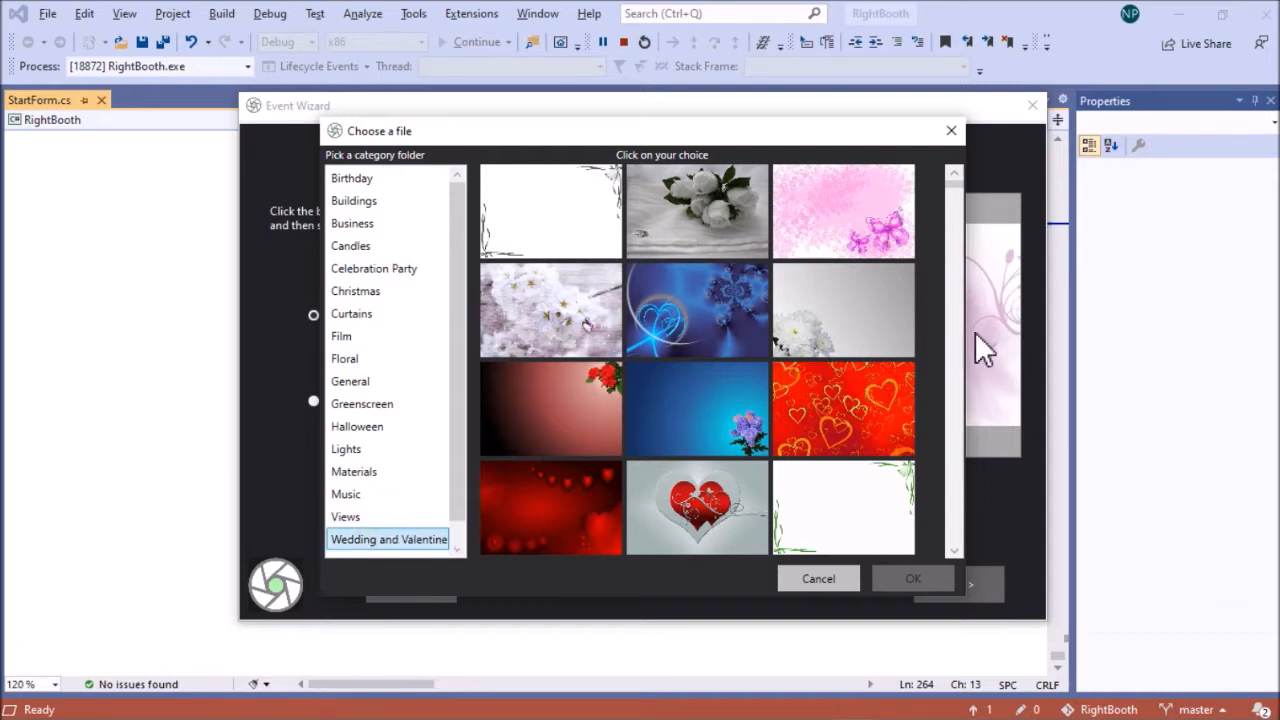
{"action": "left_click", "coordinate": [952, 477]}
{"action": "left_click", "coordinate": [690, 487]}
{"action": "left_click", "coordinate": [915, 578]}
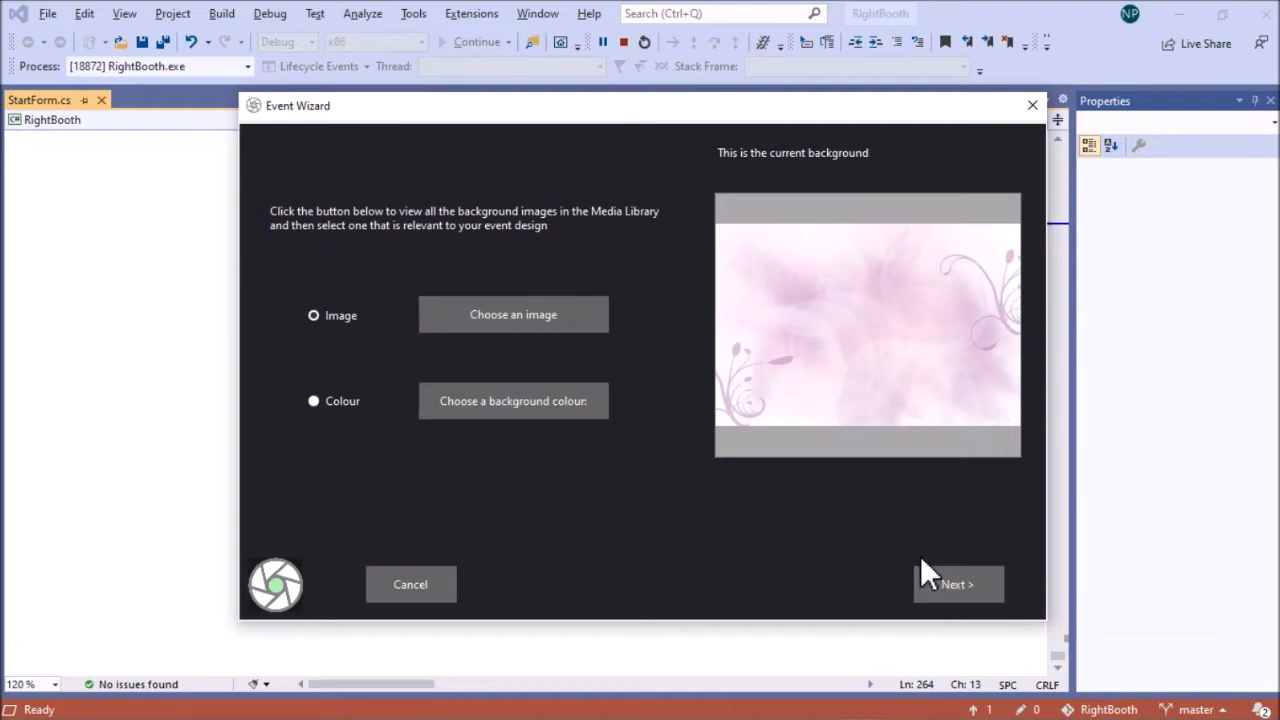
{"action": "left_click", "coordinate": [958, 584]}
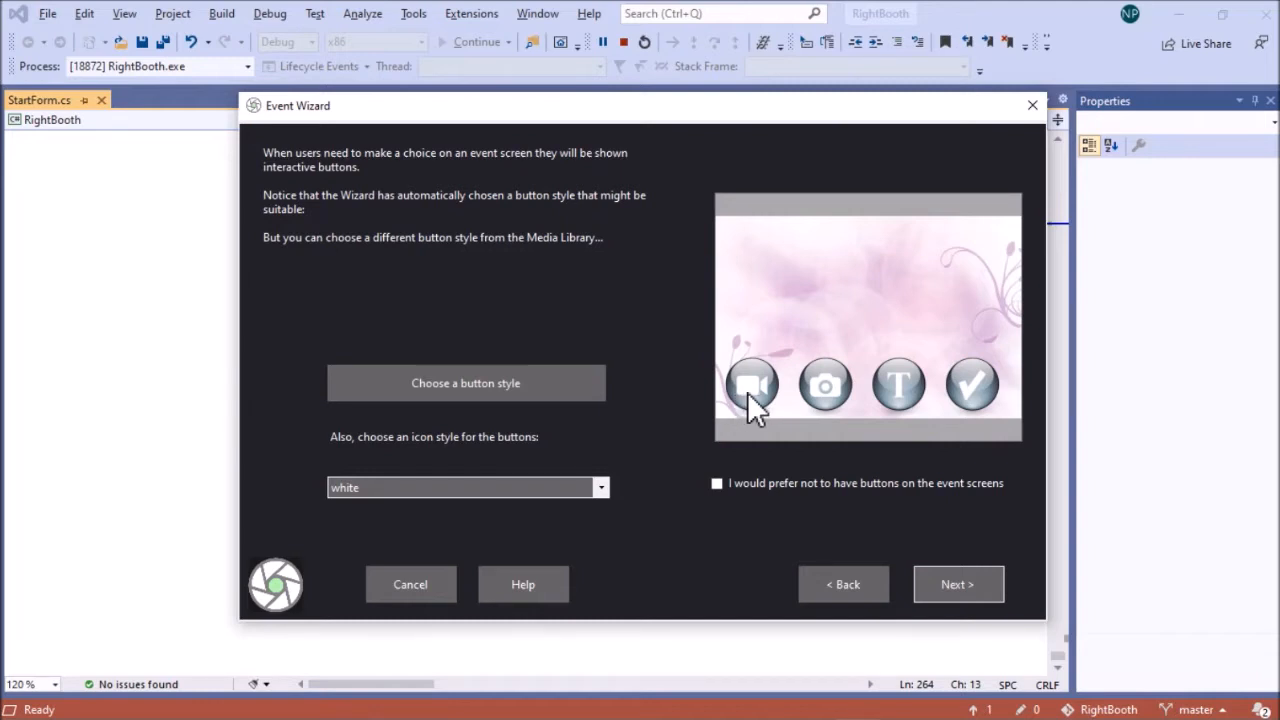
Accept the suggested button style and set the event text colour to black, keeping the French Script MT font
{"action": "left_click", "coordinate": [973, 590]}
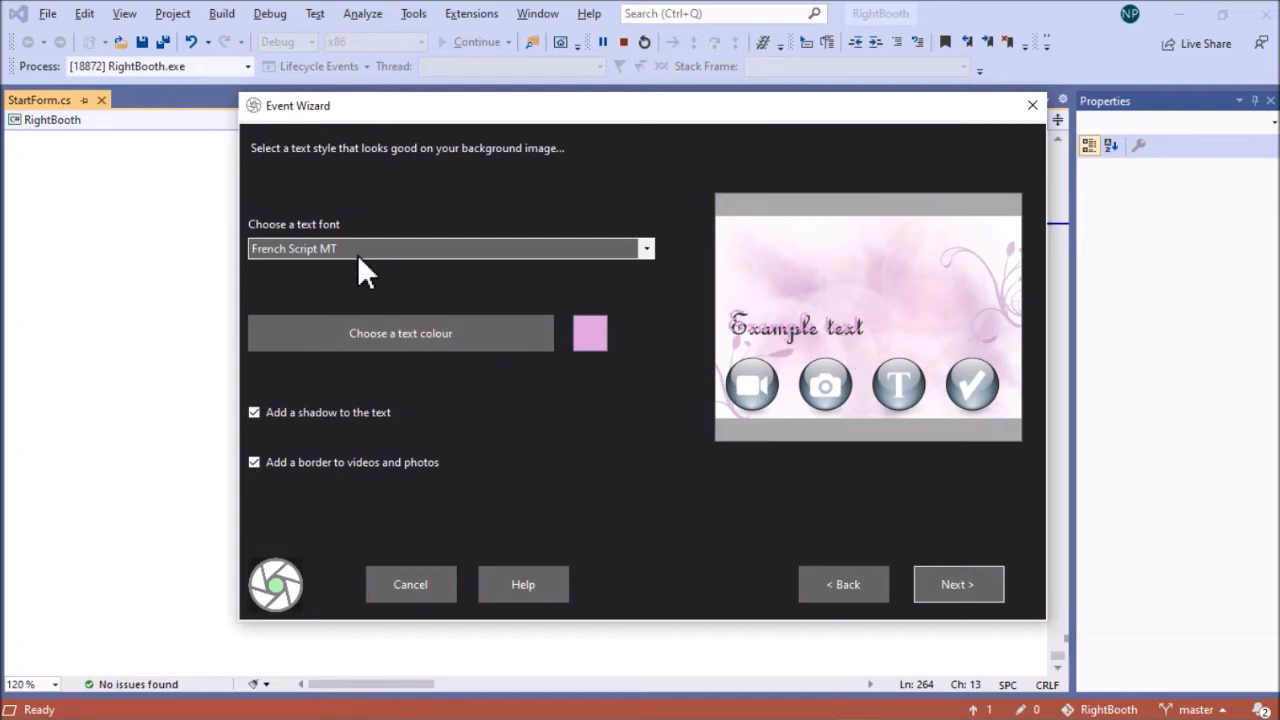
{"action": "left_click", "coordinate": [497, 334]}
{"action": "left_click", "coordinate": [585, 428]}
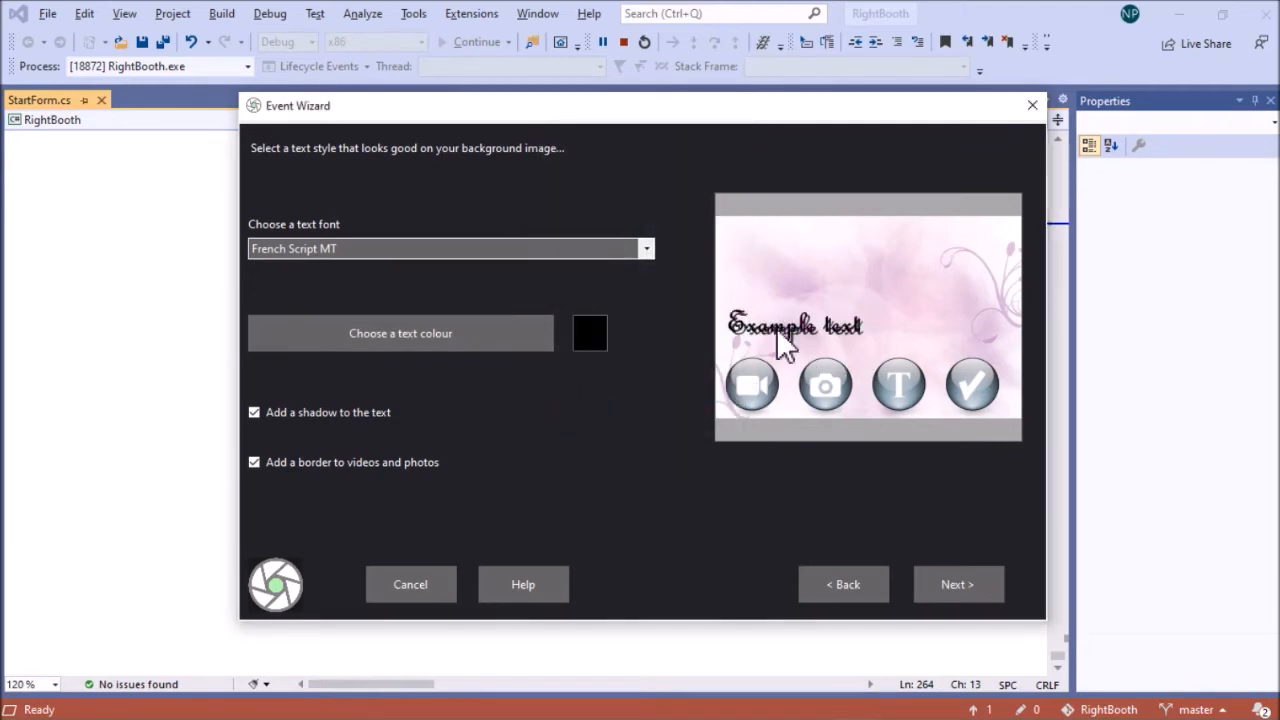
{"action": "left_click", "coordinate": [957, 585]}
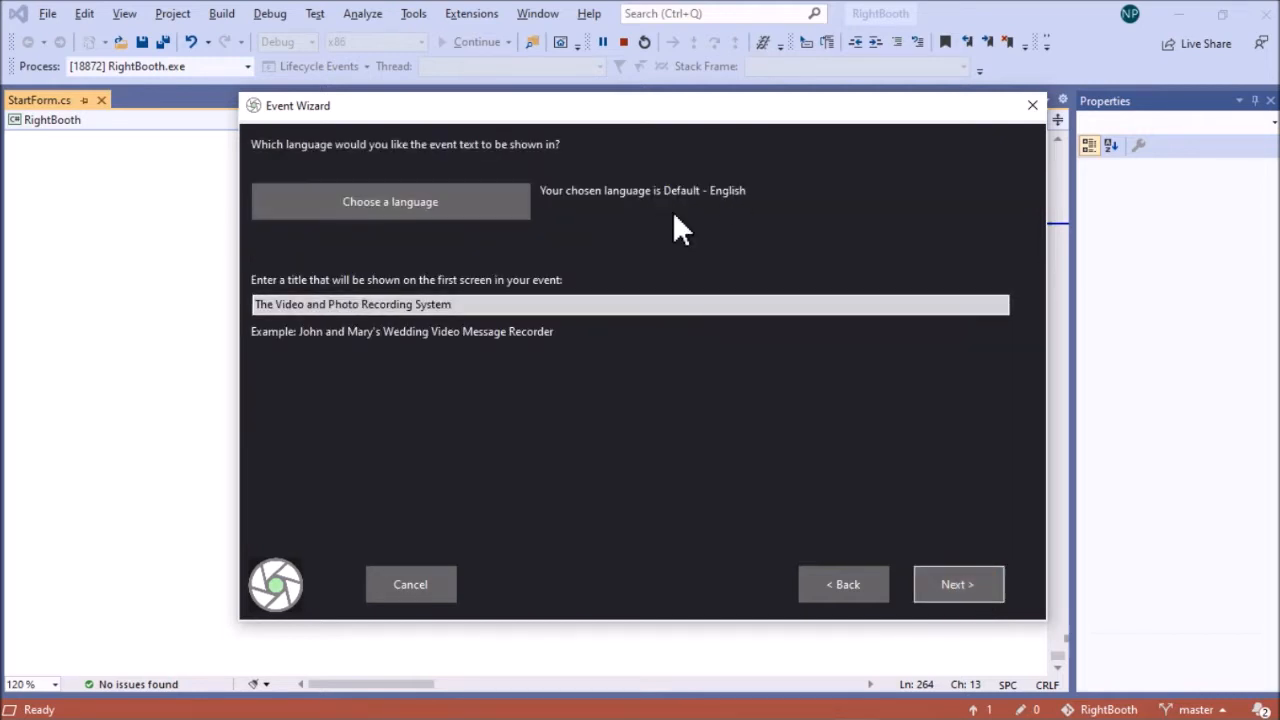
Replace the event title with the couple's first names followed by "'s Wedding Reception Seat Locator" and complete the wizard with the suggested webcam
{"action": "left_click", "coordinate": [577, 304]}
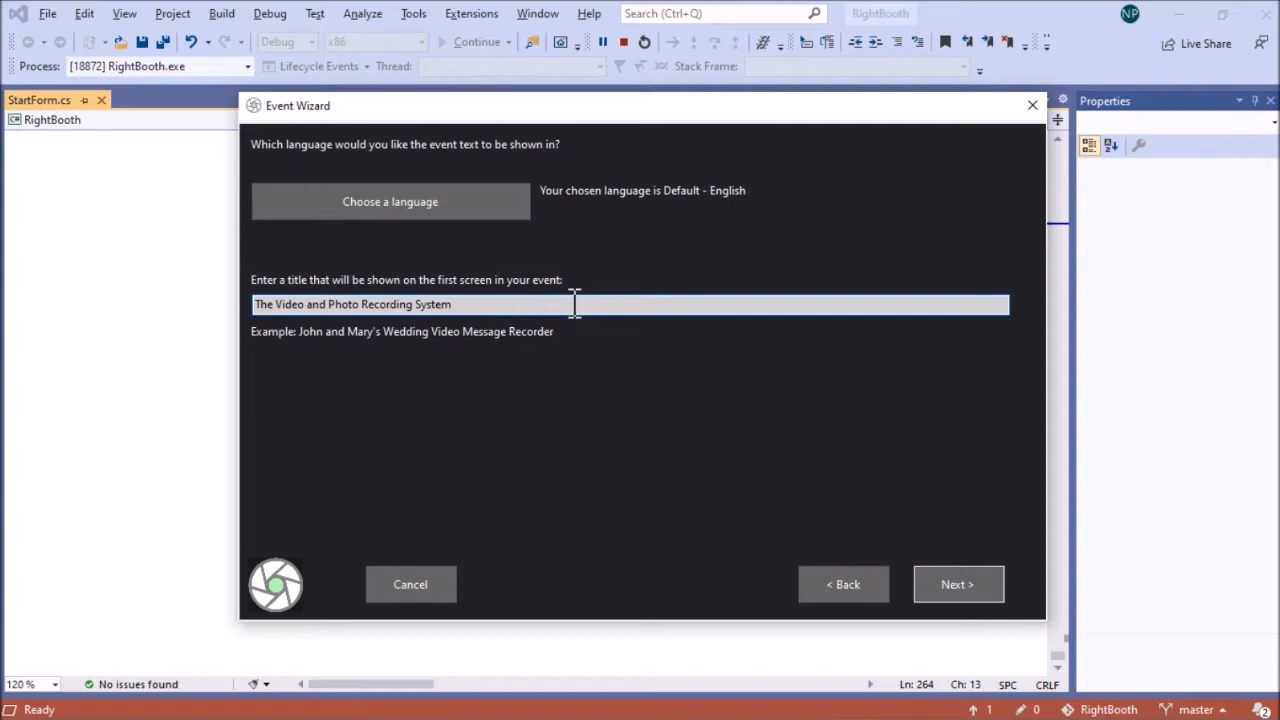
{"action": "key", "text": "BackSpace"}
{"action": "key", "text": "BackSpace"}
{"action": "key", "text": "BackSpace"}
{"action": "key", "text": "BackSpace"}
{"action": "key", "text": "BackSpace"}
{"action": "key", "text": "BackSpace"}
{"action": "key", "text": "BackSpace"}
{"action": "key", "text": "BackSpace"}
{"action": "key", "text": "BackSpace"}
{"action": "key", "text": "BackSpace"}
{"action": "key", "text": "BackSpace"}
{"action": "key", "text": "BackSpace"}
{"action": "key", "text": "BackSpace"}
{"action": "key", "text": "BackSpace"}
{"action": "key", "text": "BackSpace"}
{"action": "key", "text": "BackSpace"}
{"action": "key", "text": "BackSpace"}
{"action": "key", "text": "BackSpace"}
{"action": "key", "text": "BackSpace"}
{"action": "key", "text": "BackSpace"}
{"action": "type", "text": "Ian"}
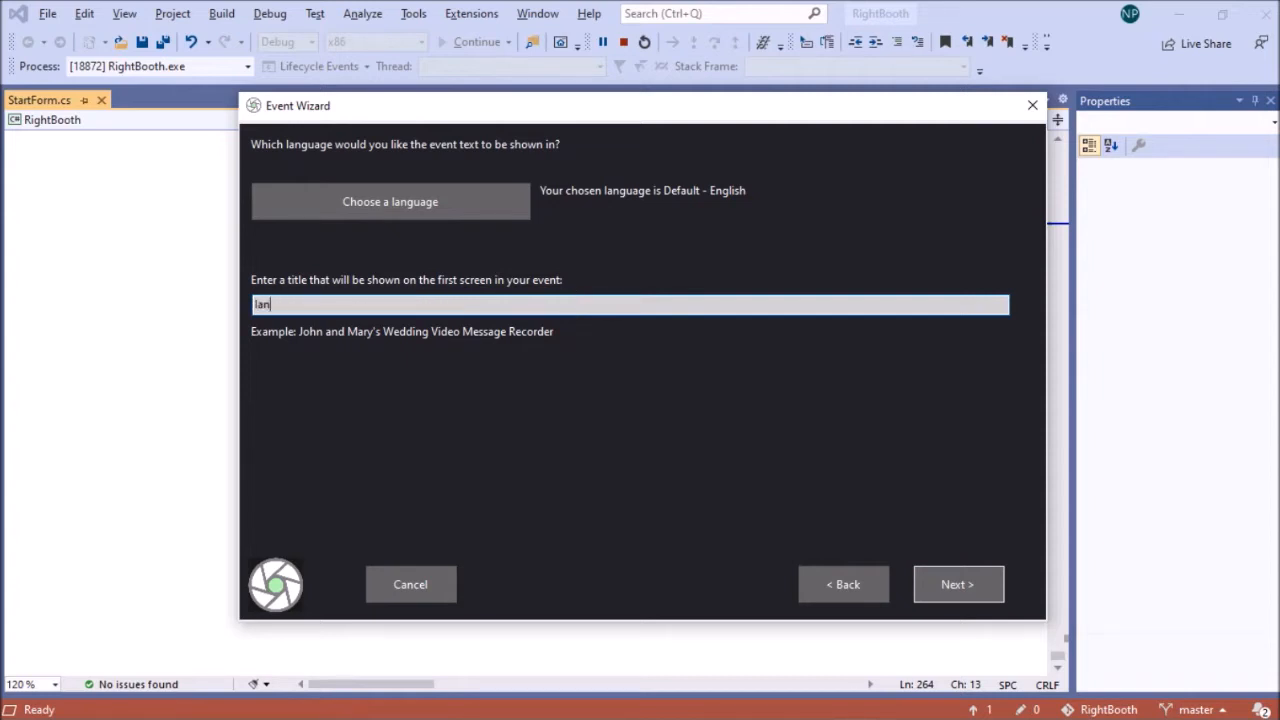
{"action": "type", "text": " and Sarah's Wedding R"}
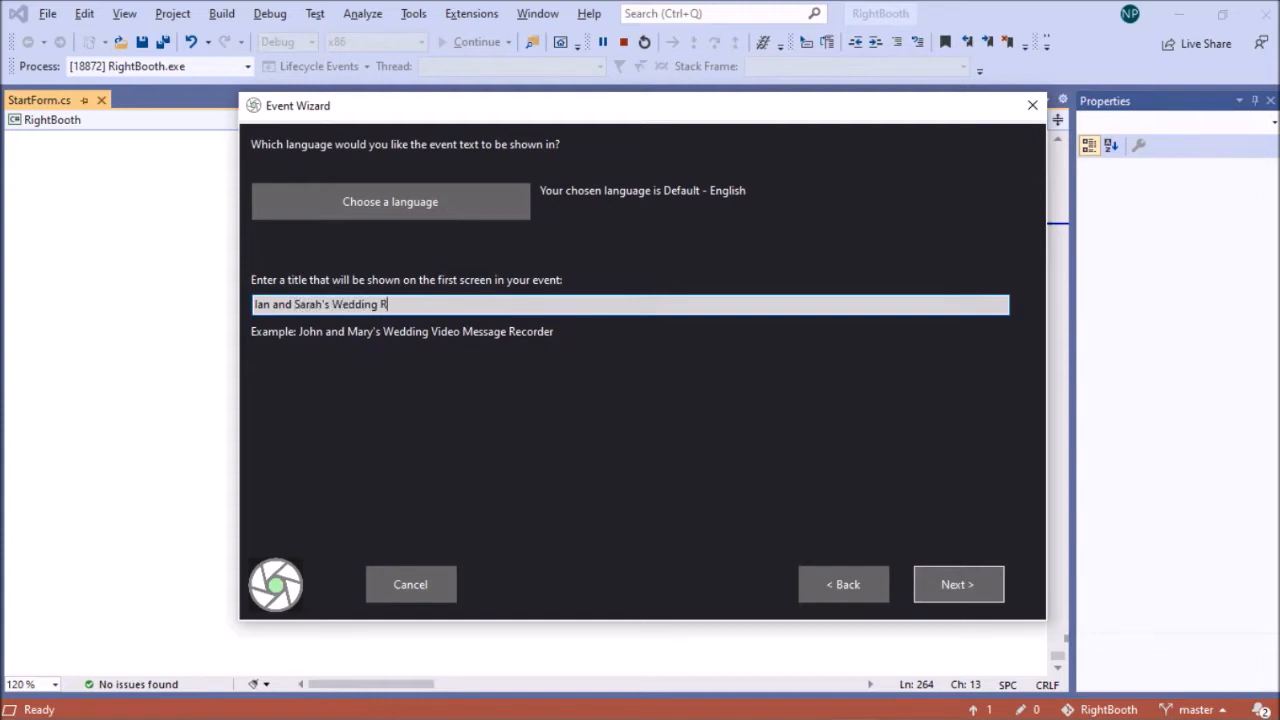
{"action": "type", "text": "eception Seat Locator"}
{"action": "left_click", "coordinate": [936, 585]}
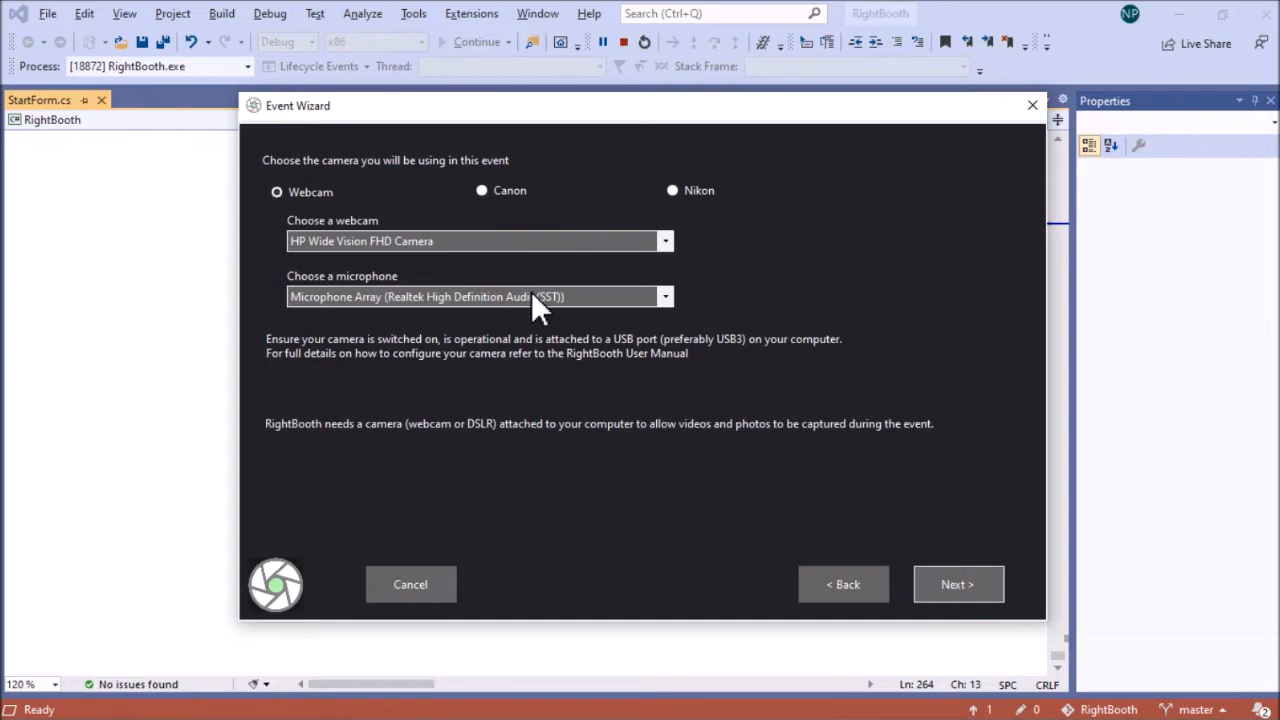
{"action": "left_click", "coordinate": [955, 588]}
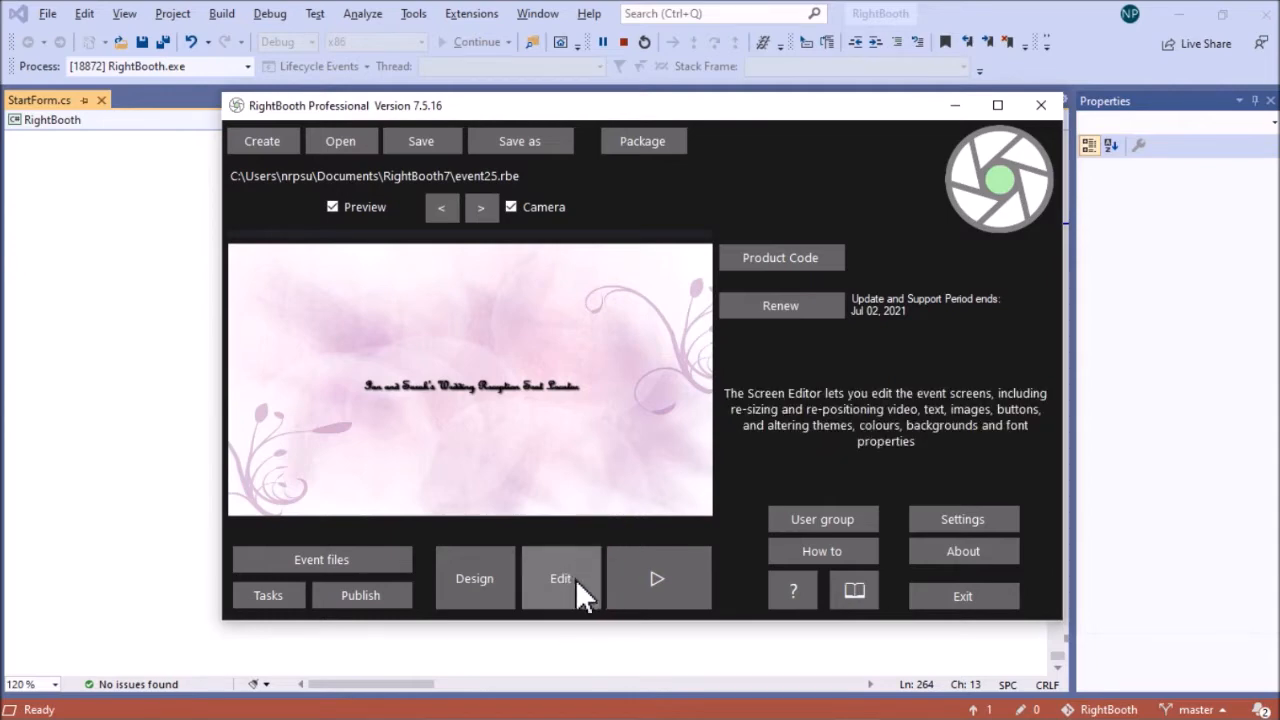
Open the event for screen editing and move the Start screen's title to the upper edge of the screen
{"action": "left_click", "coordinate": [560, 579]}
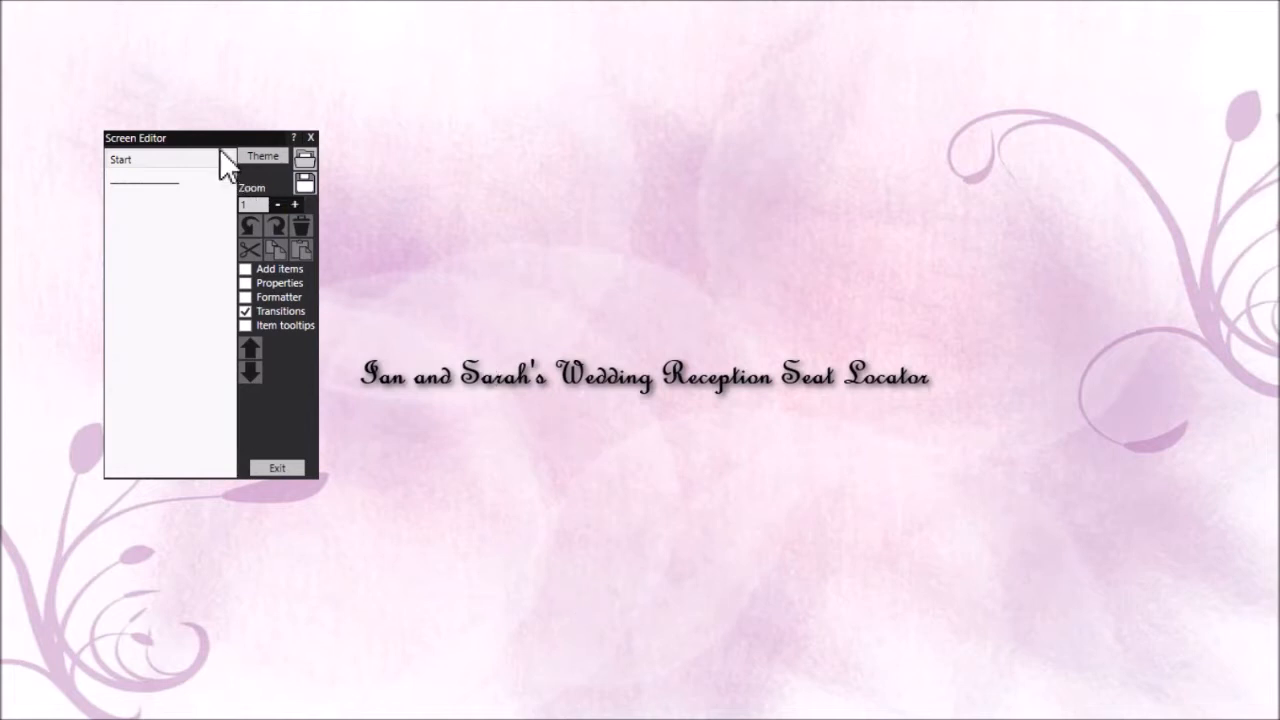
{"action": "left_click", "coordinate": [156, 161]}
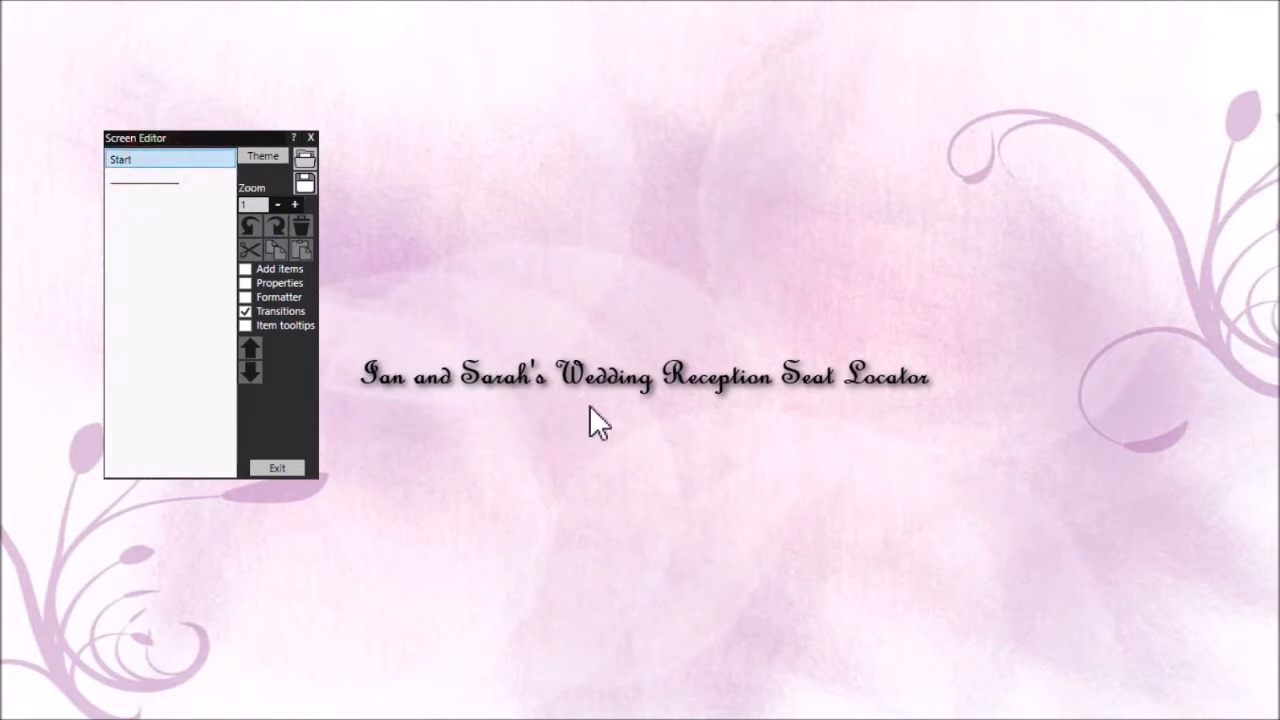
{"action": "left_click_drag", "start_coordinate": [617, 378], "coordinate": [592, 52]}
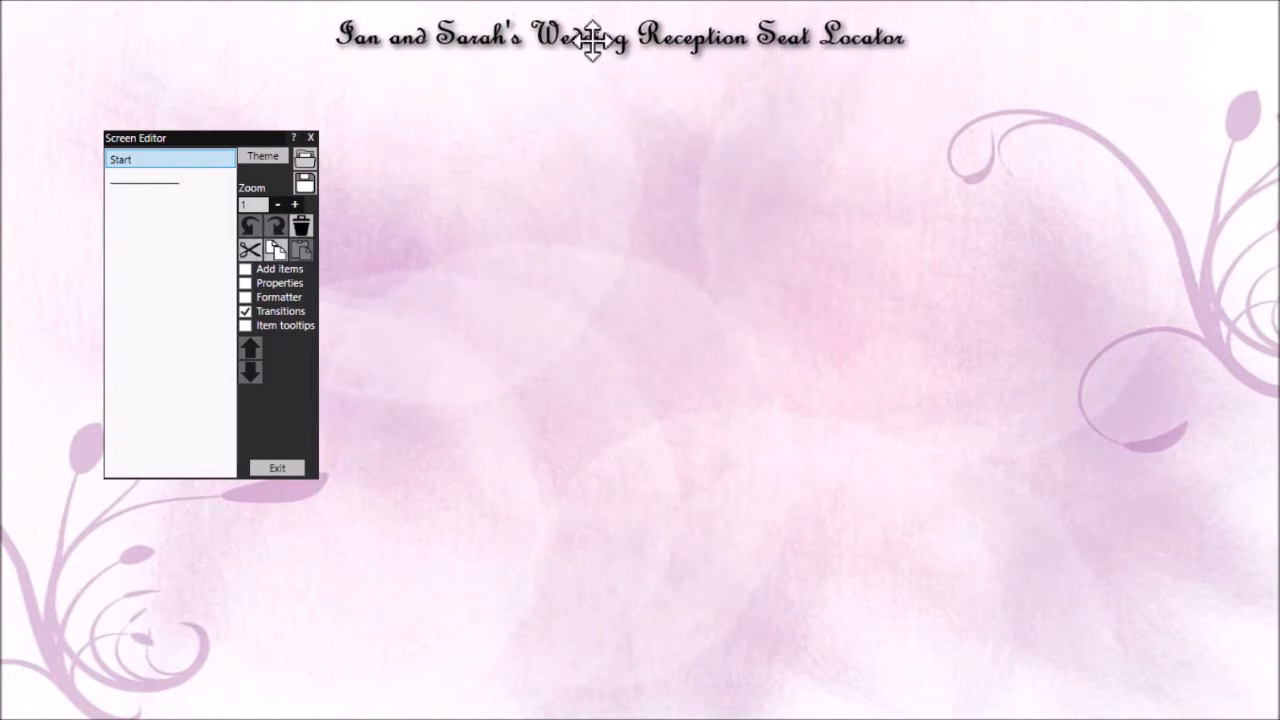
Set the title label's text size to 50 in its properties
{"action": "left_click", "coordinate": [288, 283]}
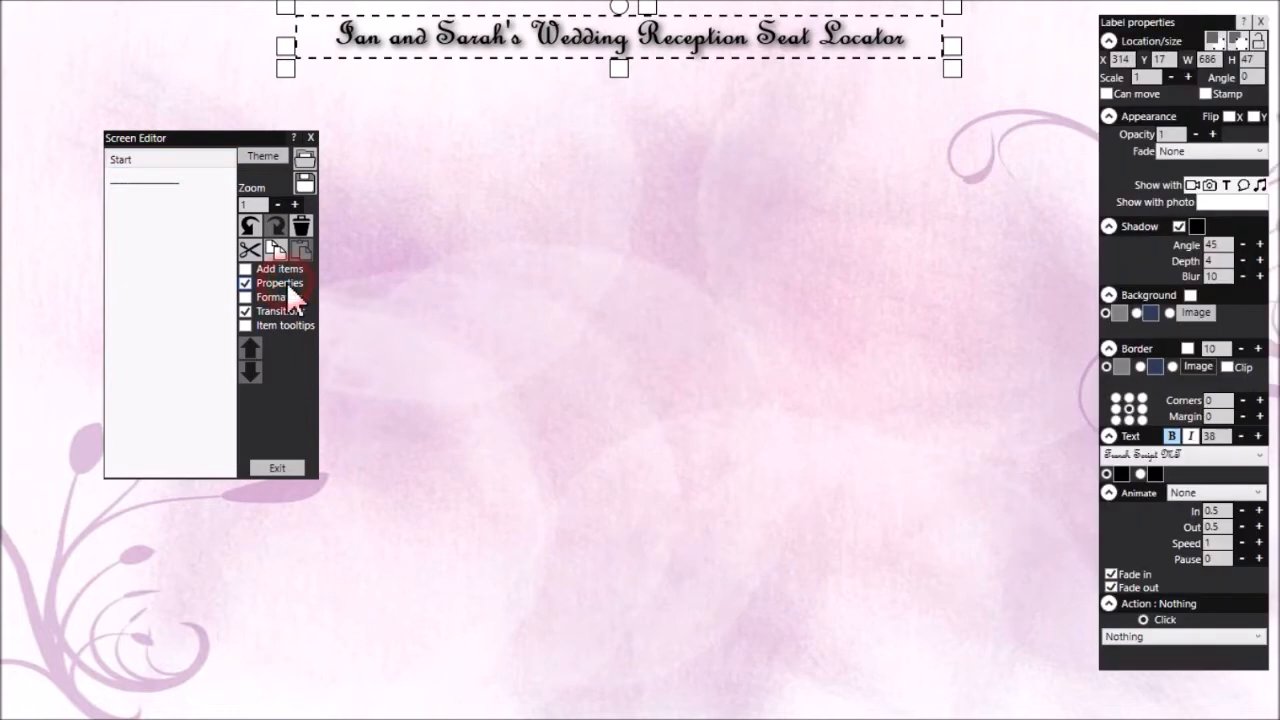
{"action": "left_click", "coordinate": [1259, 436]}
{"action": "left_click", "coordinate": [1259, 436]}
{"action": "left_click", "coordinate": [1259, 436]}
{"action": "left_click", "coordinate": [1259, 436]}
{"action": "left_click", "coordinate": [1259, 436]}
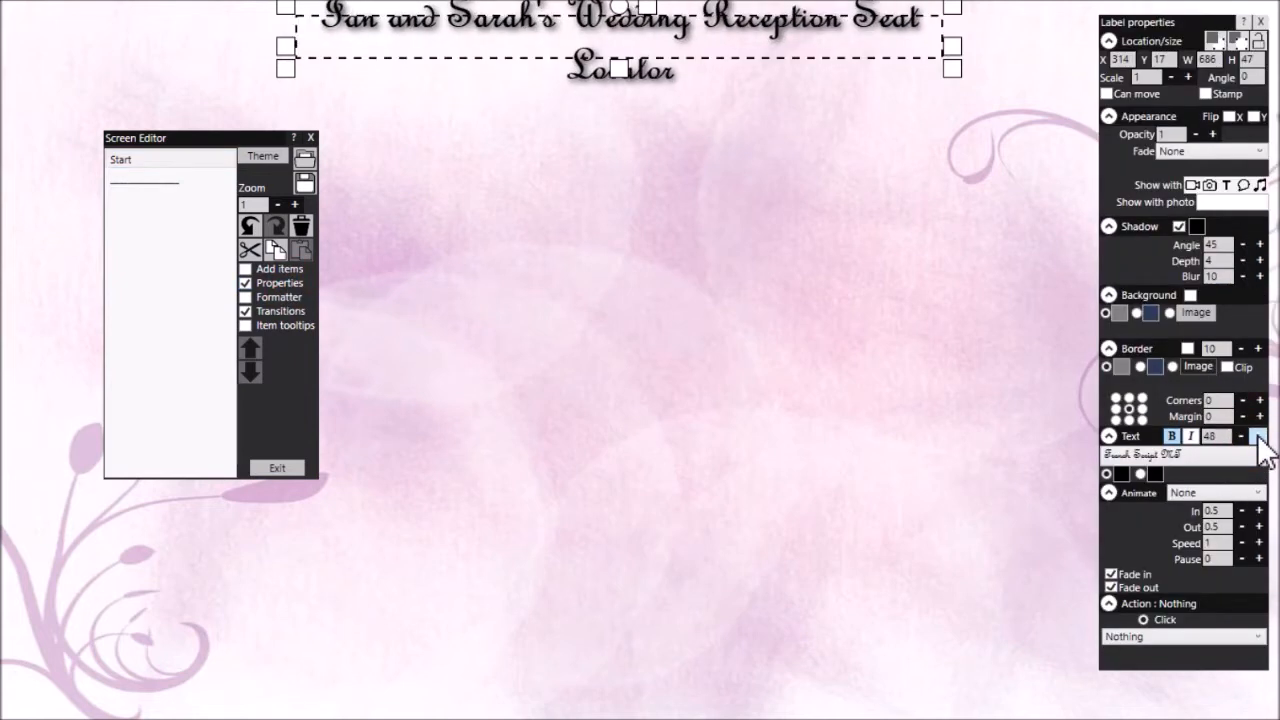
{"action": "left_click", "coordinate": [1259, 436]}
{"action": "left_click", "coordinate": [1259, 436]}
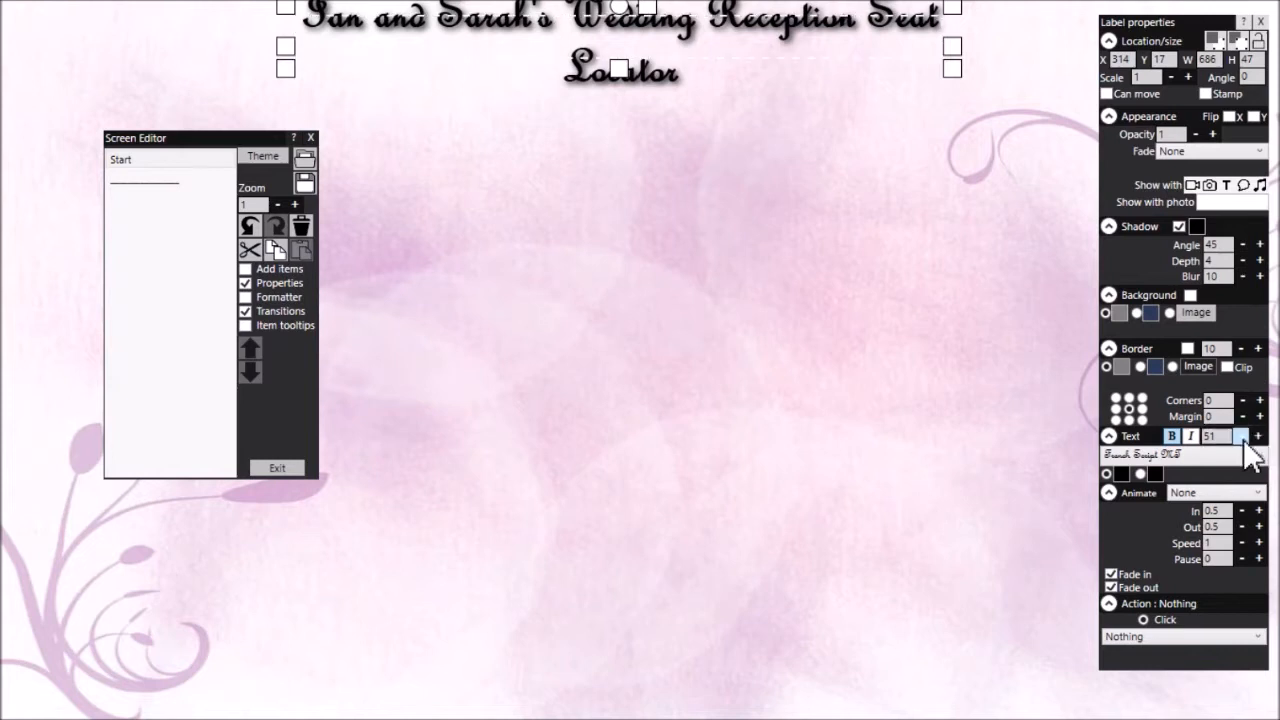
{"action": "left_click", "coordinate": [1243, 438]}
Move the title label slightly down and insert a line break in its text before "Seat Locator"
{"action": "left_click_drag", "start_coordinate": [645, 30], "coordinate": [640, 44]}
{"action": "double_click", "coordinate": [640, 44]}
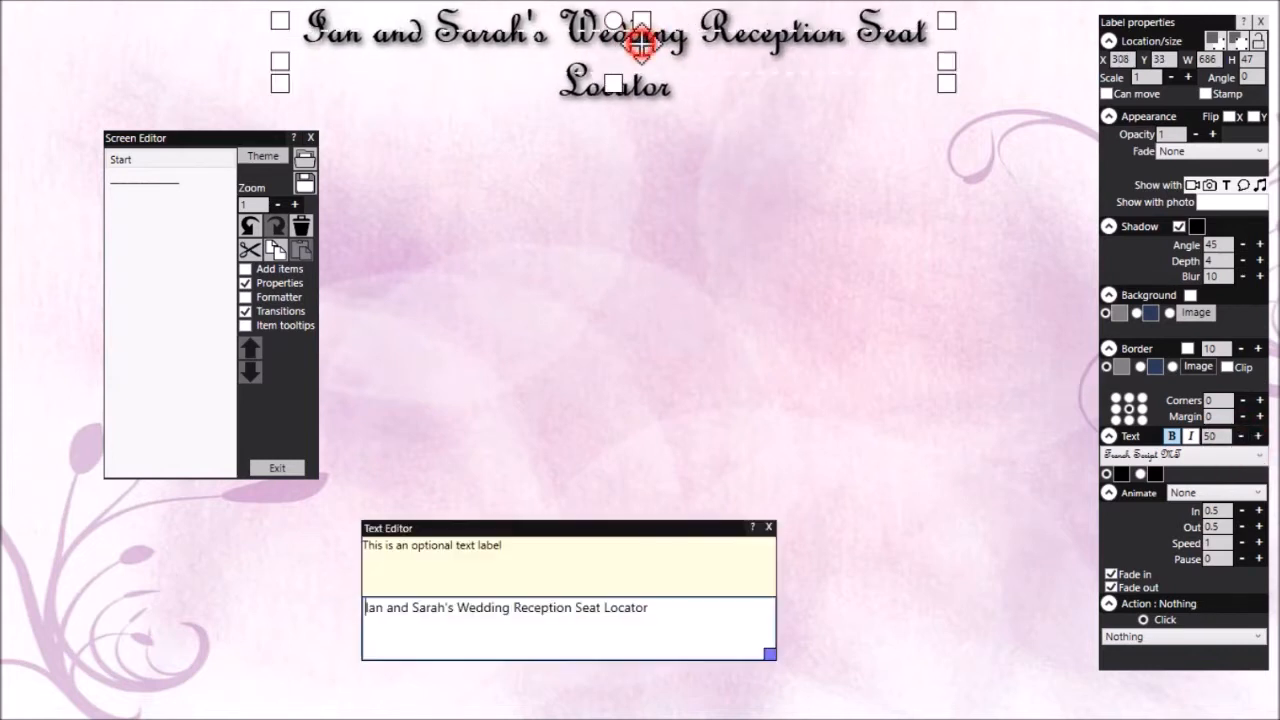
{"action": "left_click", "coordinate": [576, 606]}
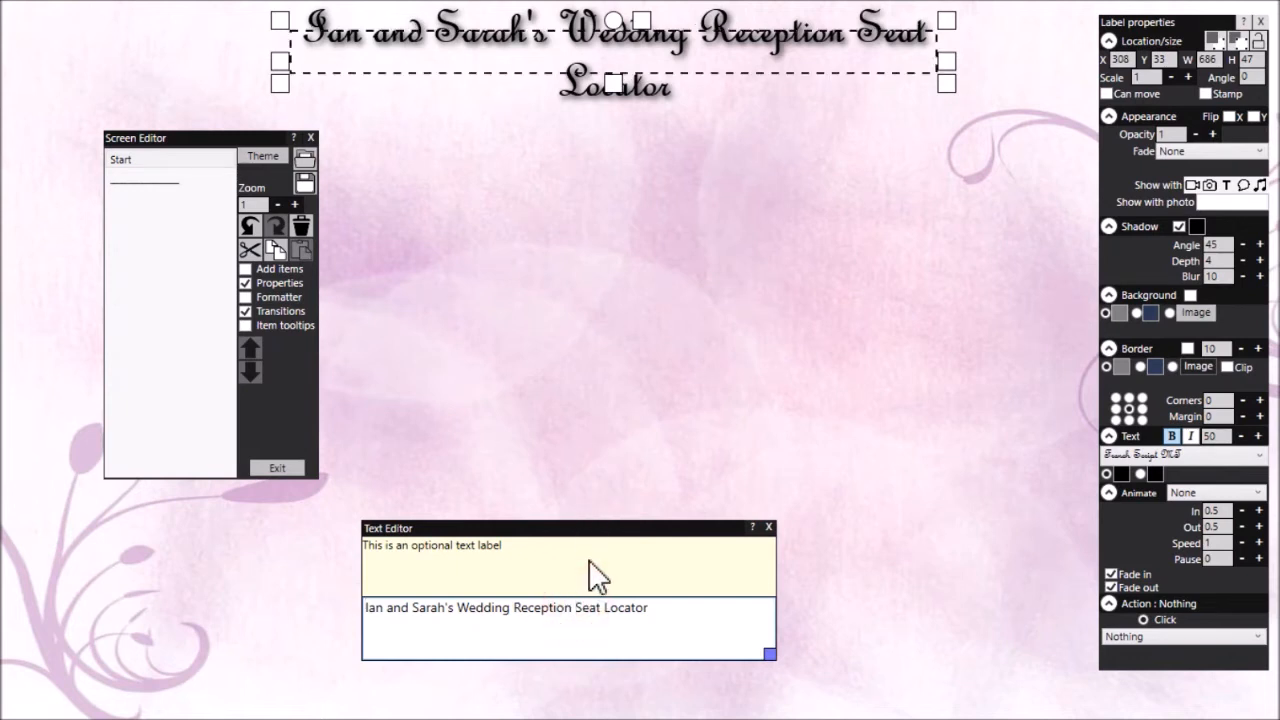
{"action": "key", "text": "Return"}
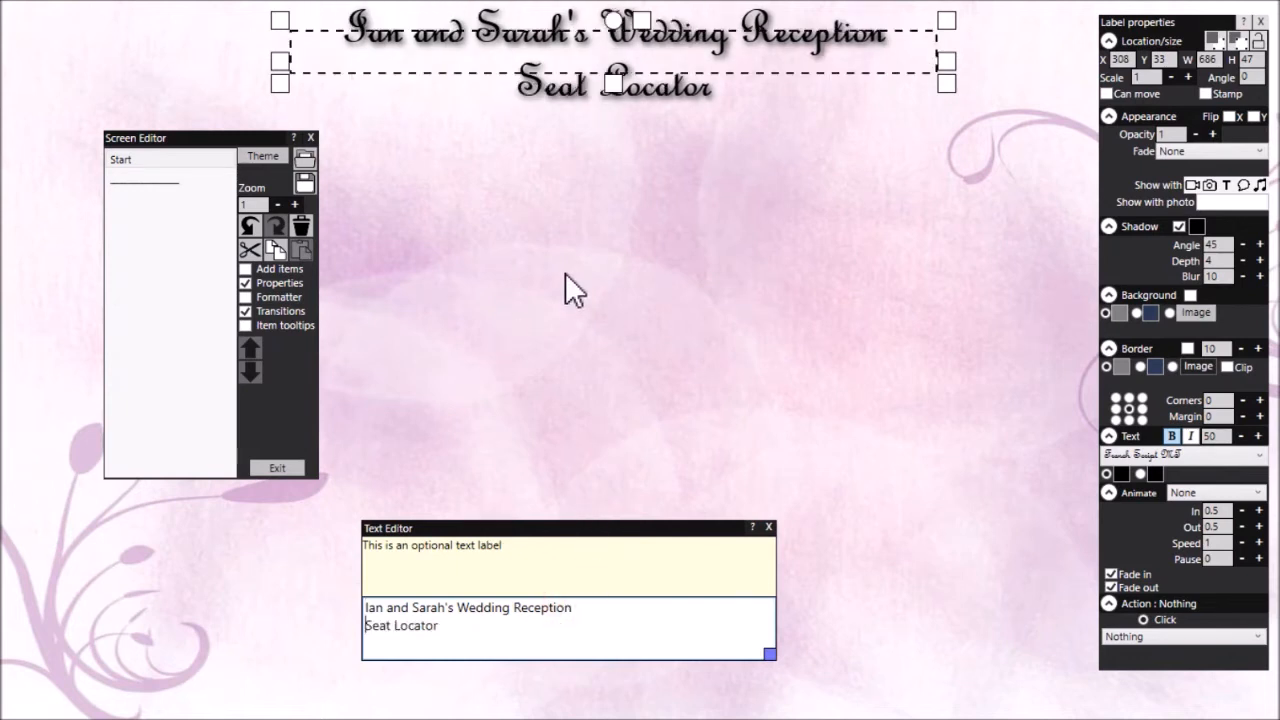
Resize the title label to a height of about 86, centre it horizontally on the screen, and close its property and text editors
{"action": "mouse_move", "coordinate": [613, 85]}
{"action": "left_mouse_down"}
{"action": "mouse_move", "coordinate": [613, 120]}
{"action": "mouse_move", "coordinate": [638, 82]}
{"action": "left_mouse_up"}
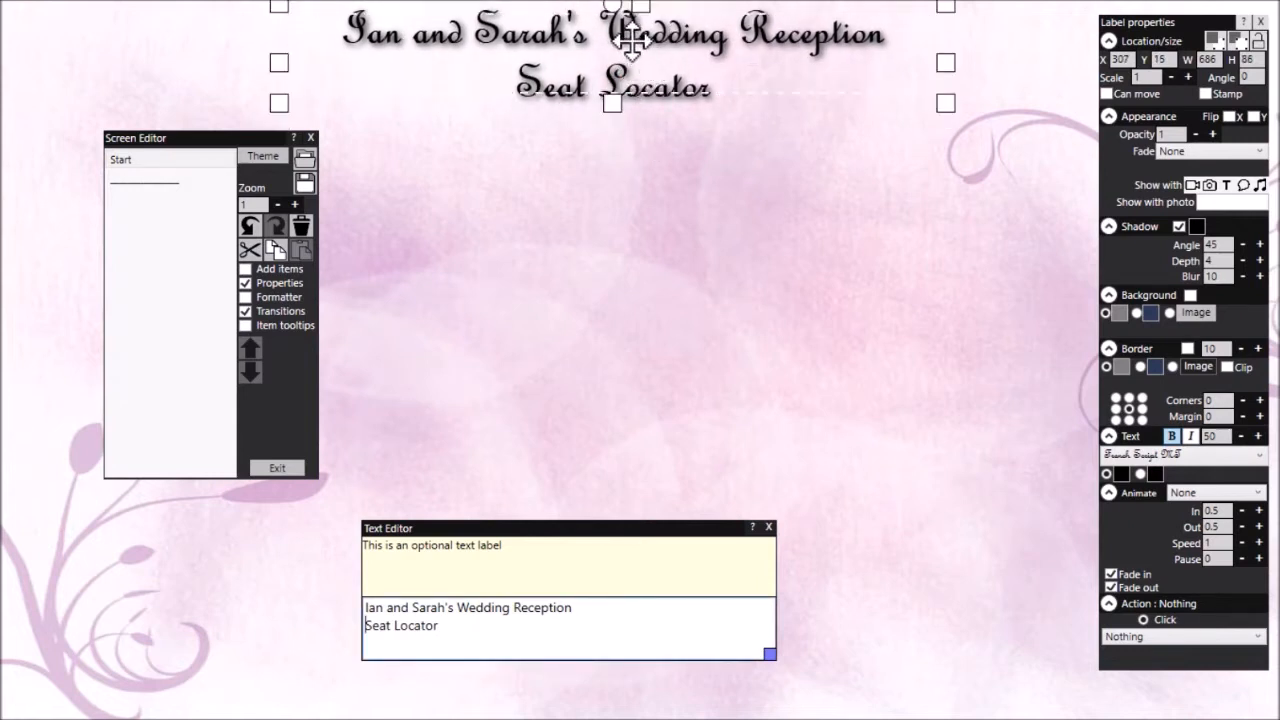
{"action": "right_click", "coordinate": [628, 44]}
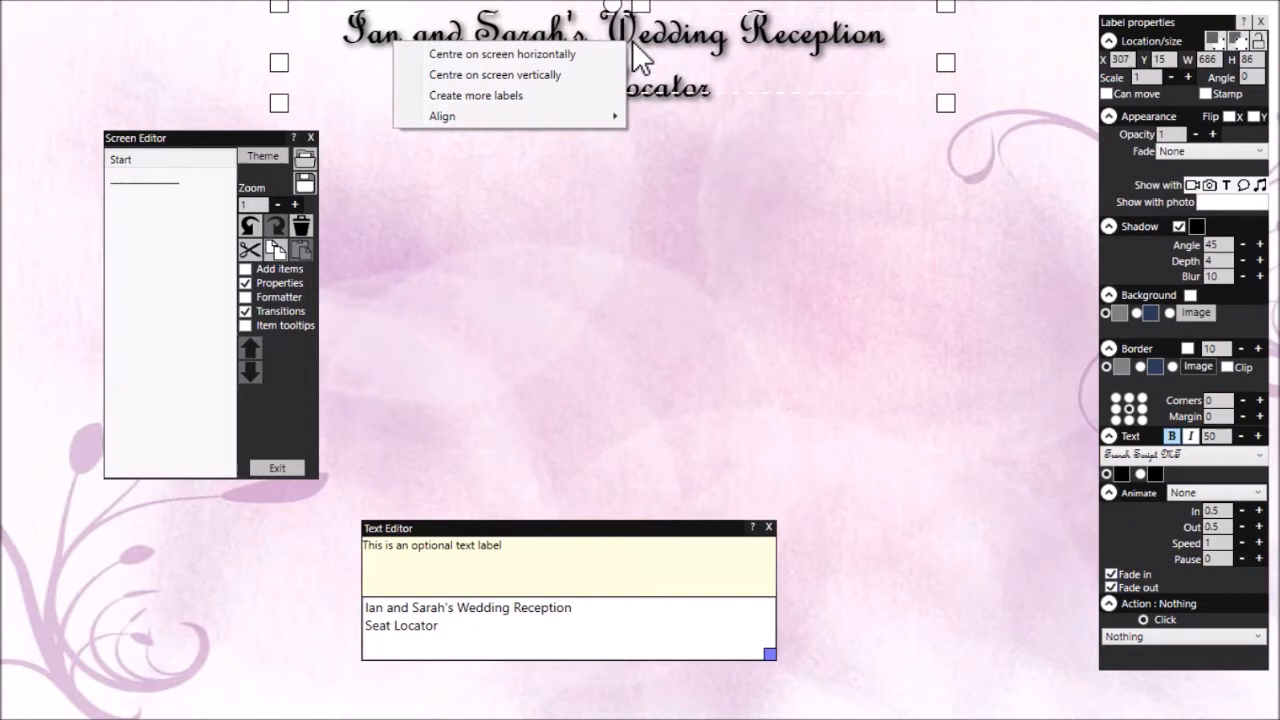
{"action": "left_click", "coordinate": [584, 56]}
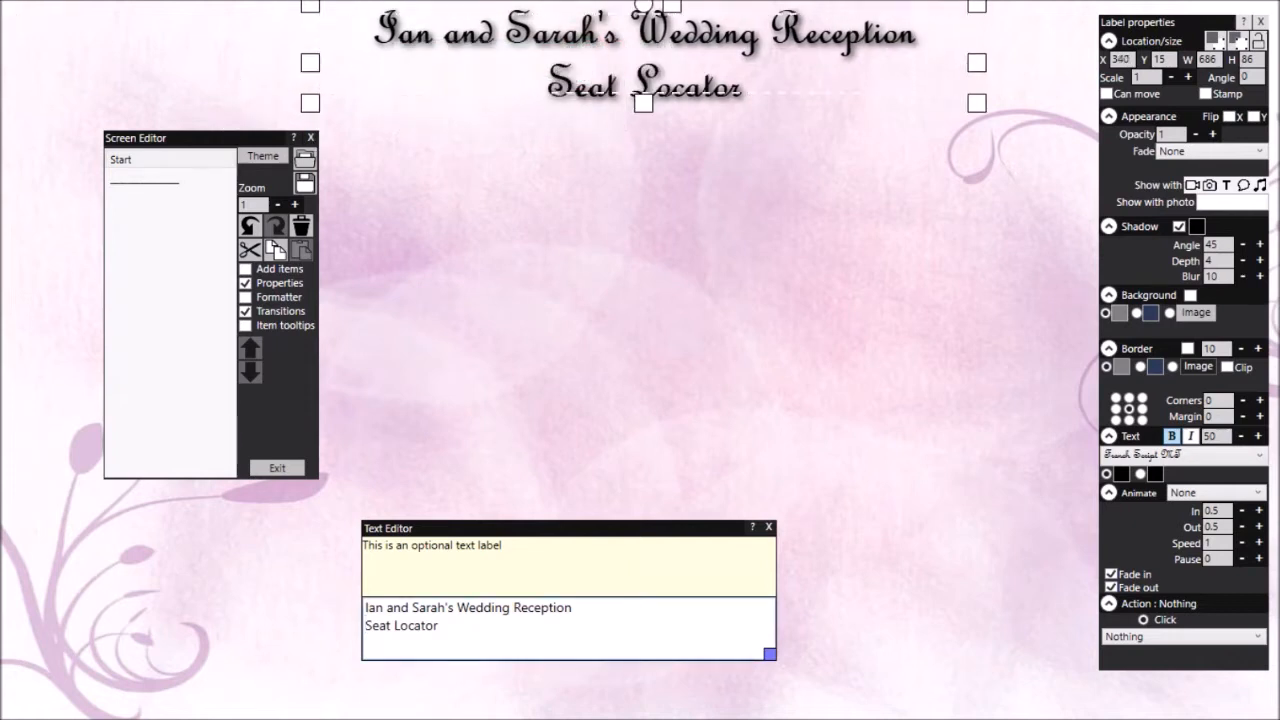
{"action": "left_click", "coordinate": [1260, 22]}
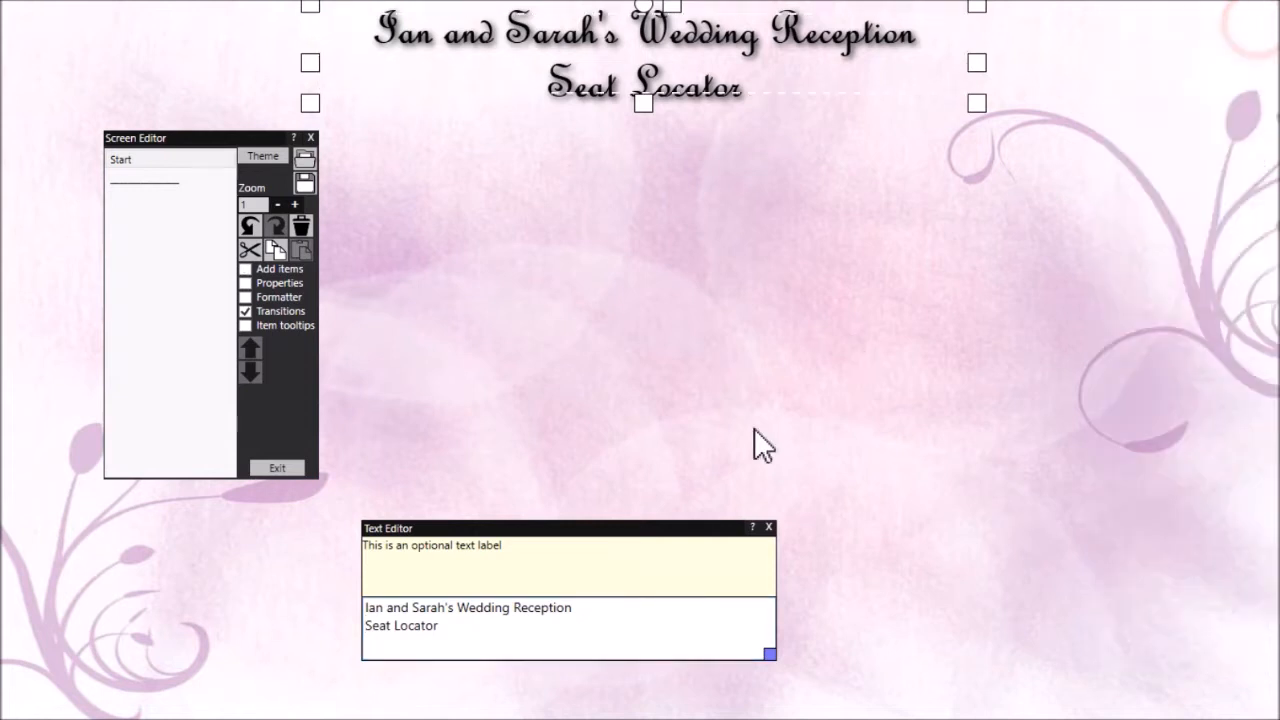
{"action": "left_click", "coordinate": [770, 527]}
{"action": "left_click", "coordinate": [703, 247]}
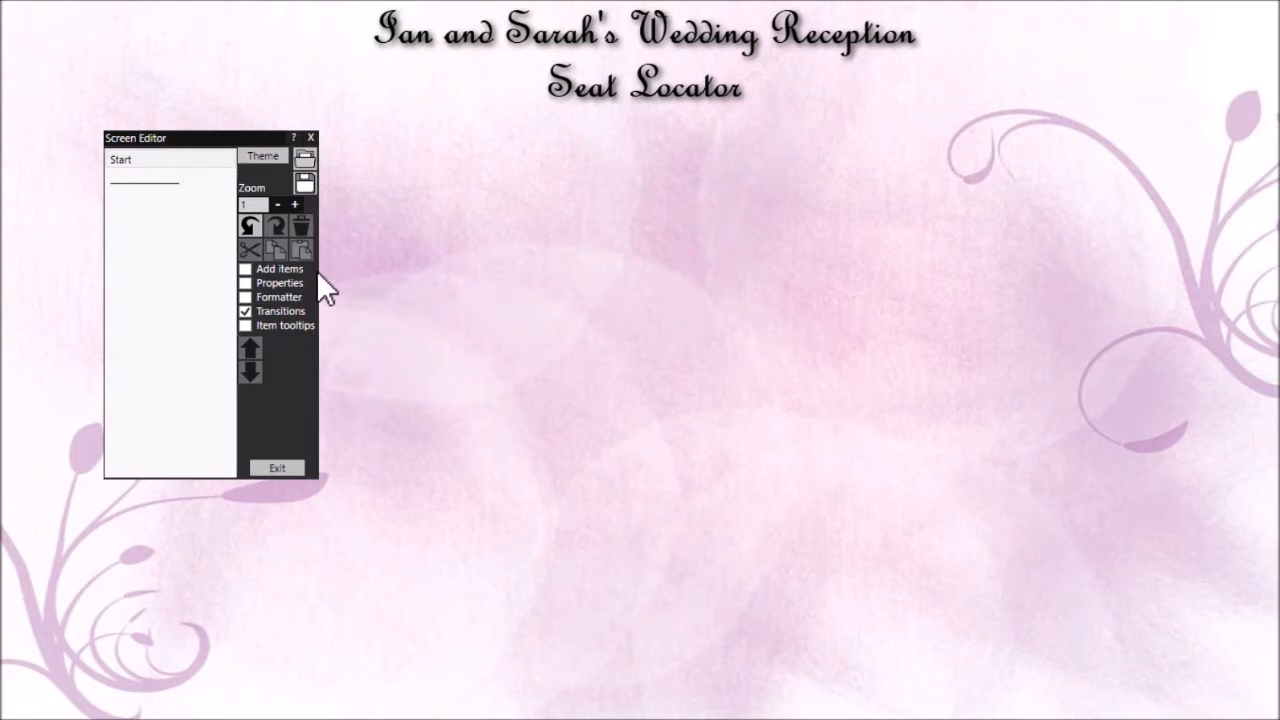
Add a new screen named "Plan" and place it after Start in the screen order
{"action": "left_click", "coordinate": [245, 269]}
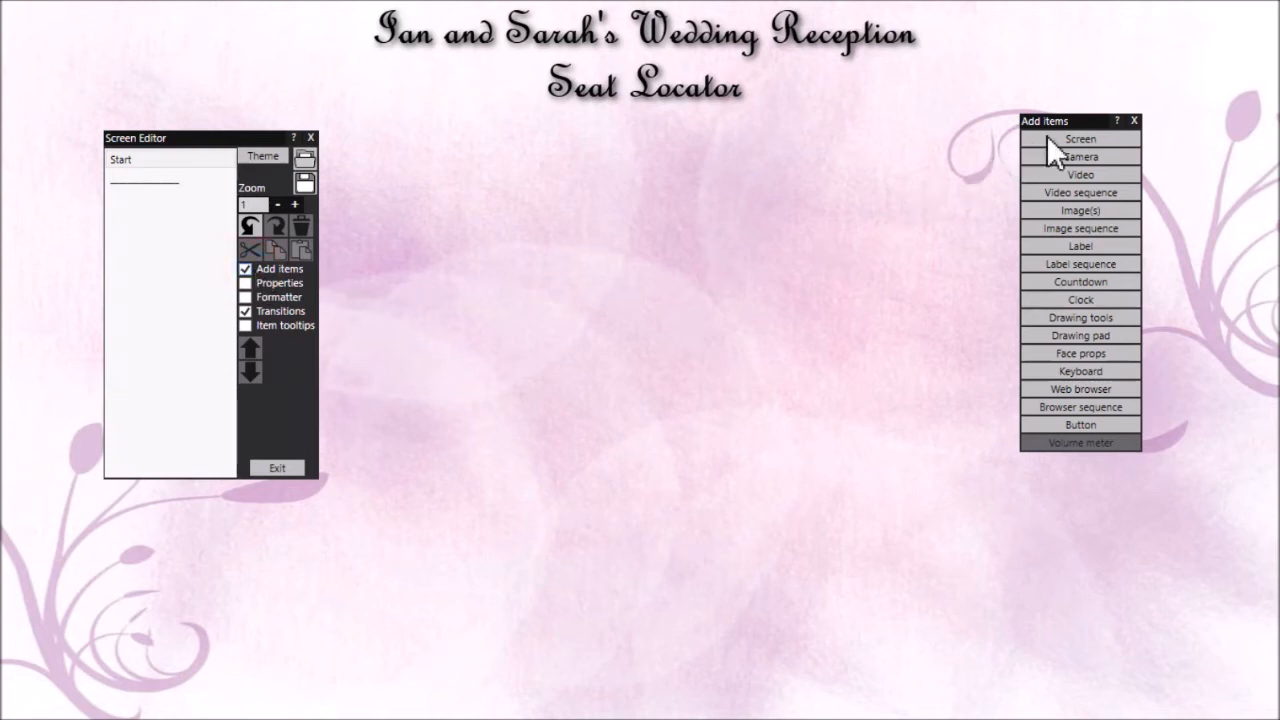
{"action": "left_click", "coordinate": [1078, 138]}
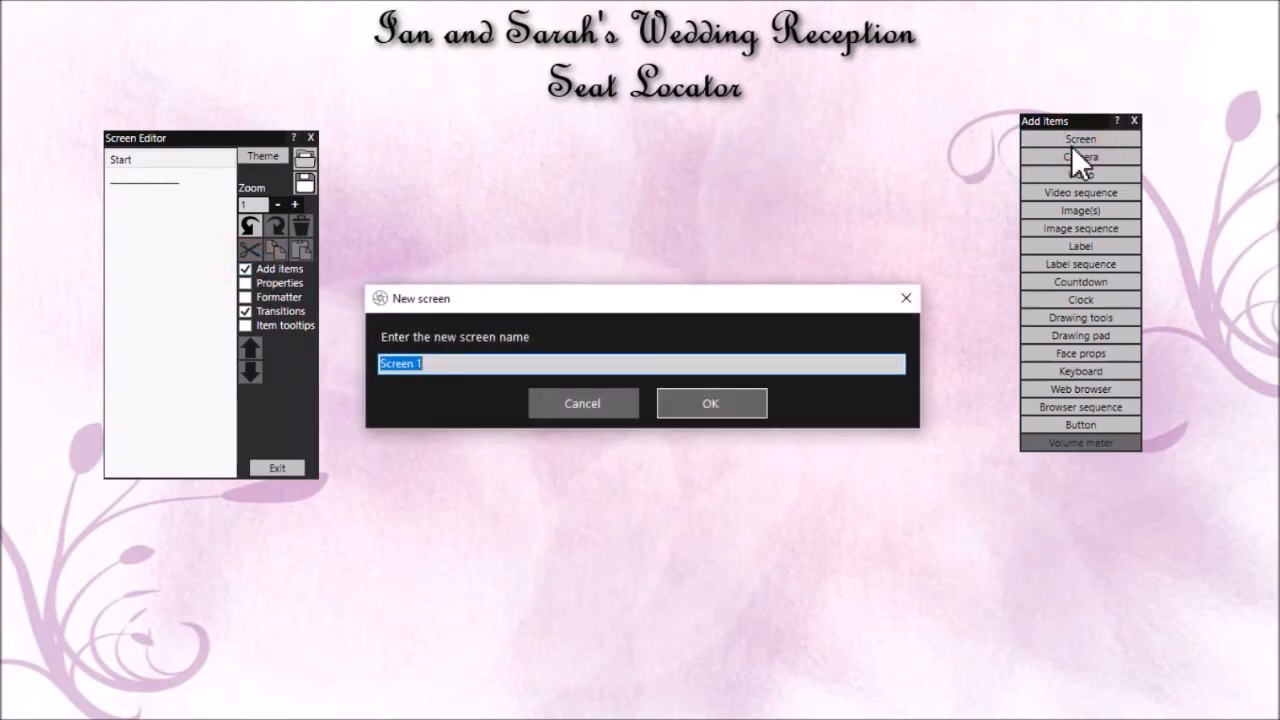
{"action": "type", "text": "Plan"}
{"action": "left_click", "coordinate": [760, 408]}
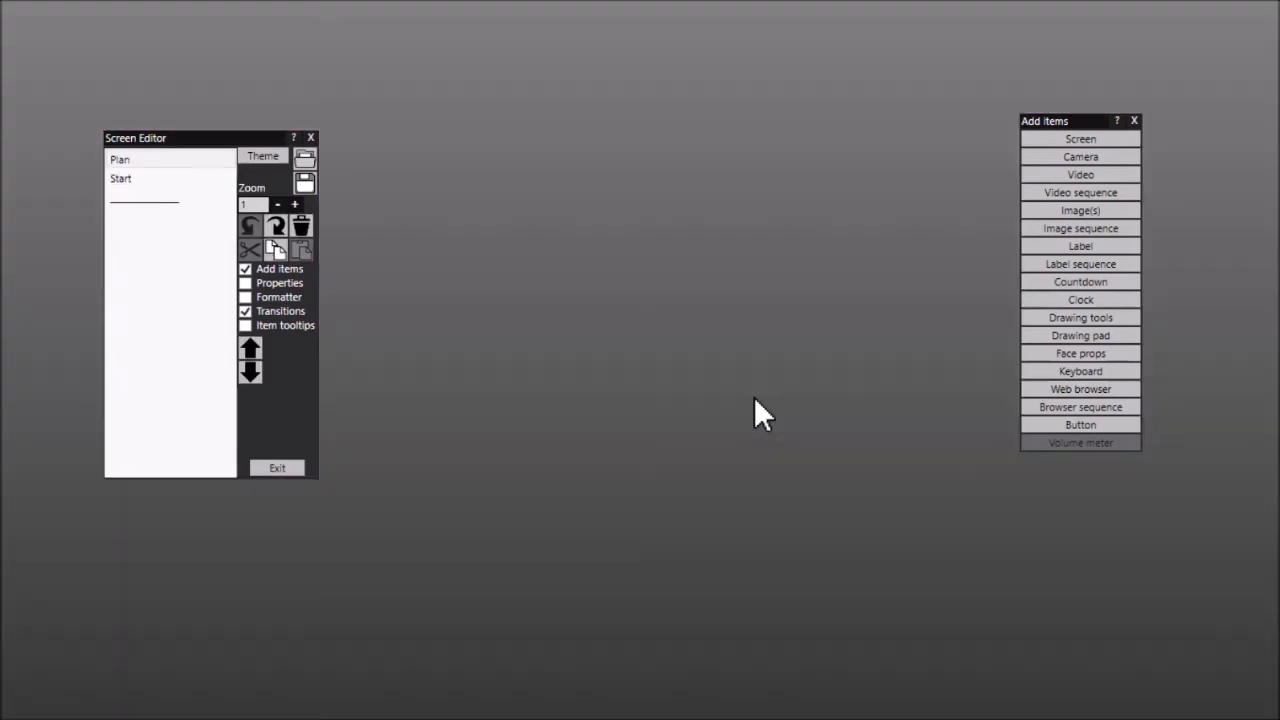
{"action": "left_click", "coordinate": [168, 158]}
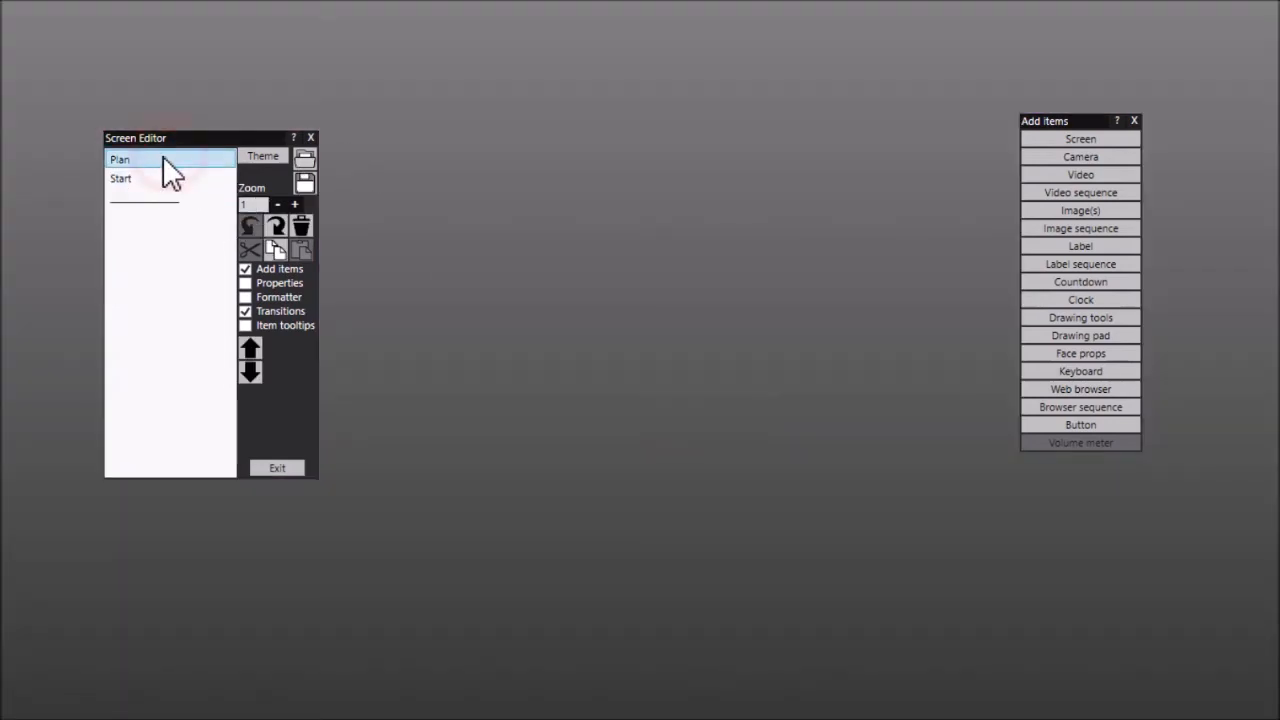
{"action": "left_click", "coordinate": [250, 372]}
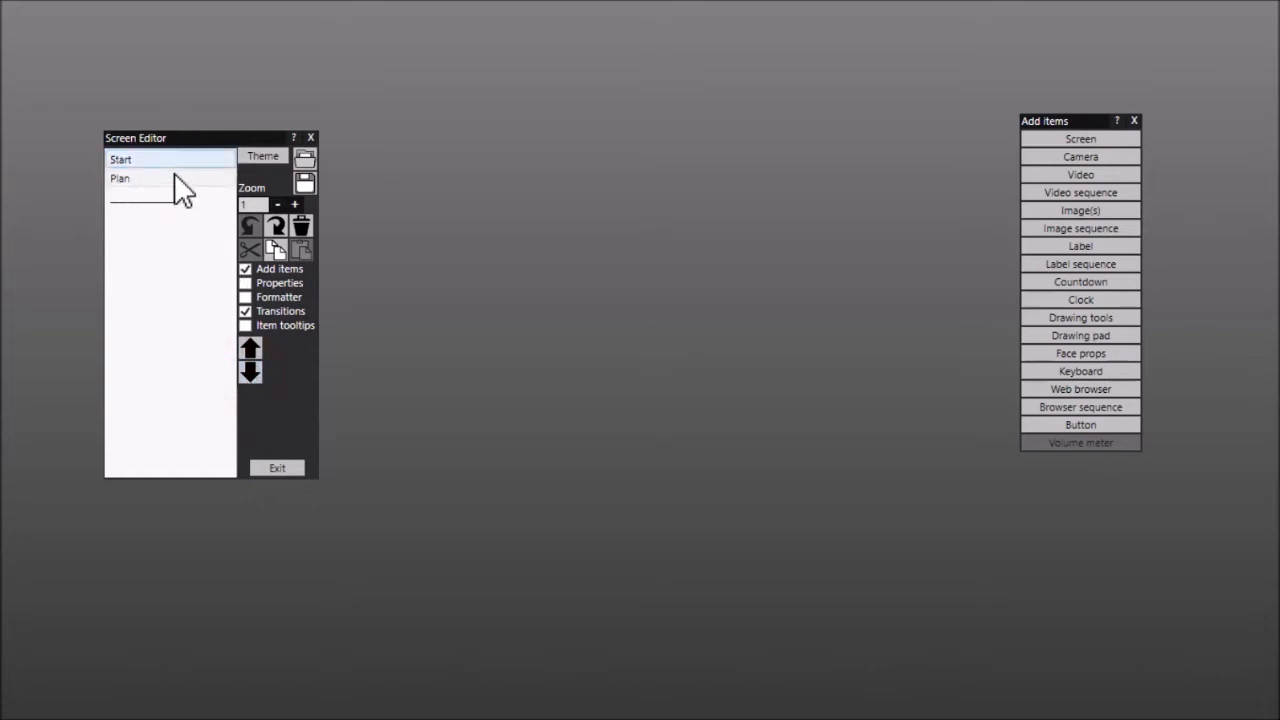
Set the Plan screen's background to the pale pink and purple floral swirl image from the Wedding and Valentine category
{"action": "left_click", "coordinate": [171, 178]}
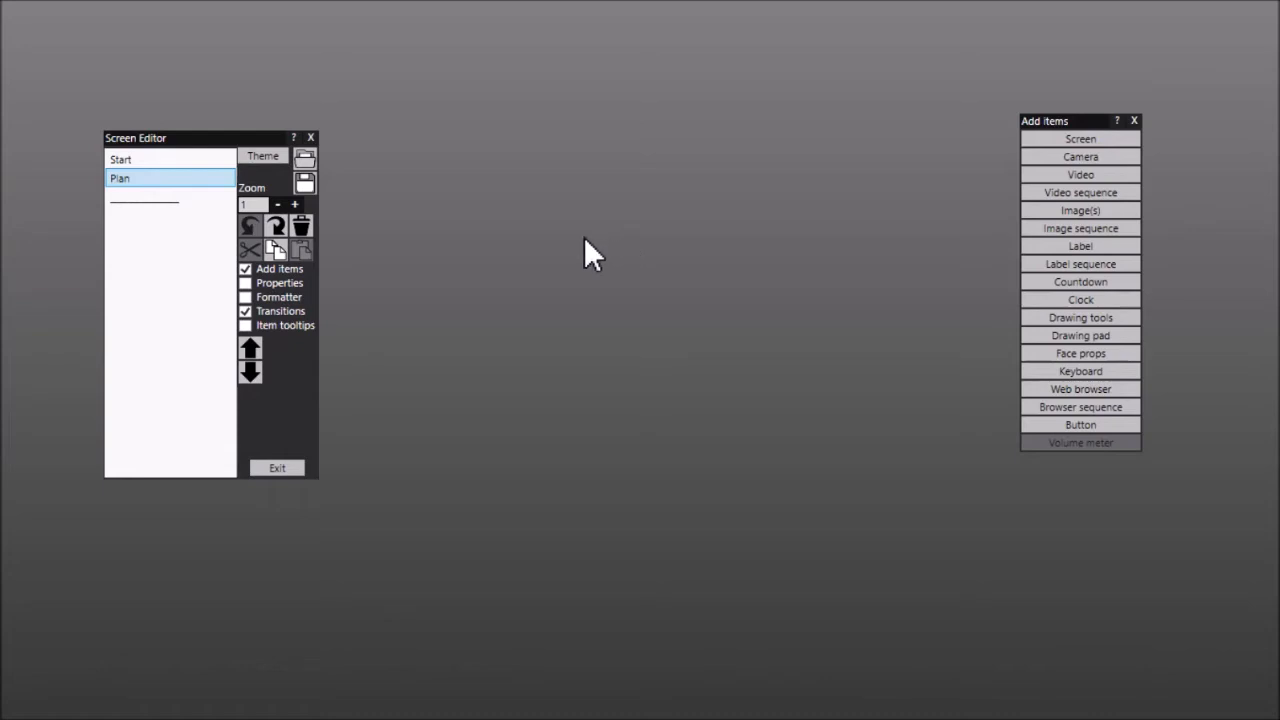
{"action": "left_click", "coordinate": [280, 284]}
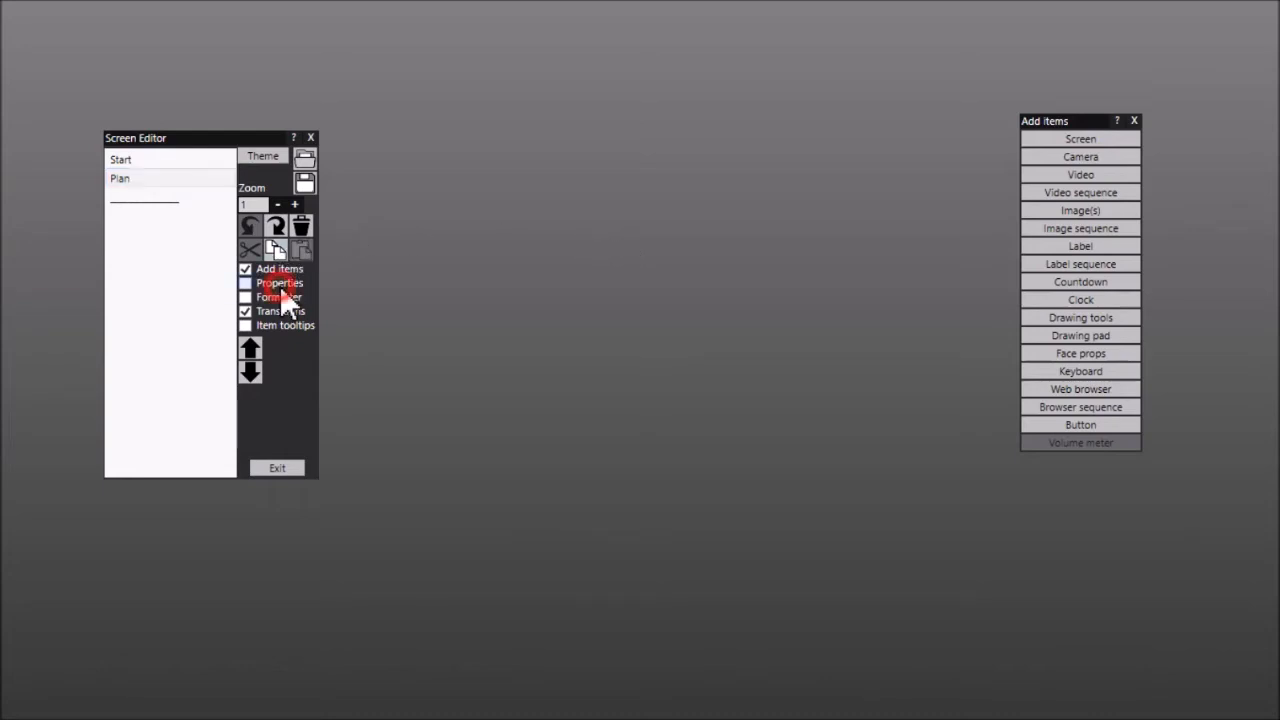
{"action": "left_click_drag", "start_coordinate": [1174, 30], "coordinate": [586, 60]}
{"action": "left_click", "coordinate": [588, 241]}
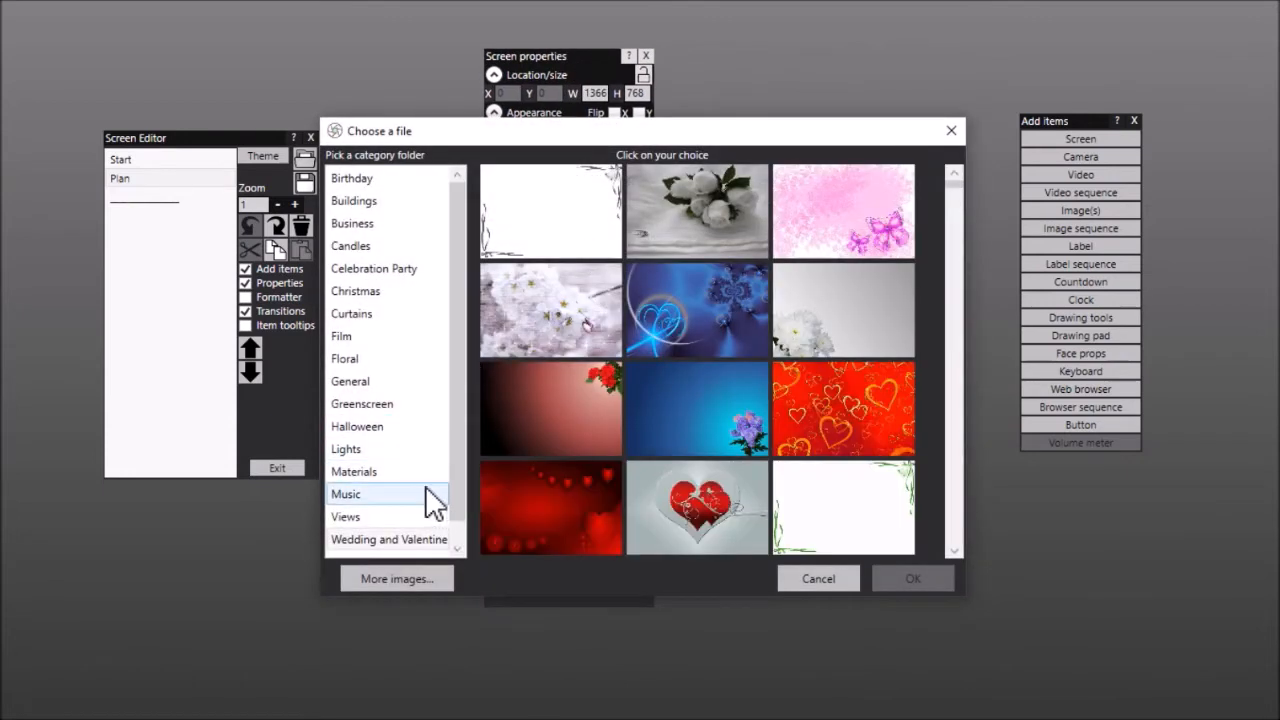
{"action": "left_click", "coordinate": [424, 540]}
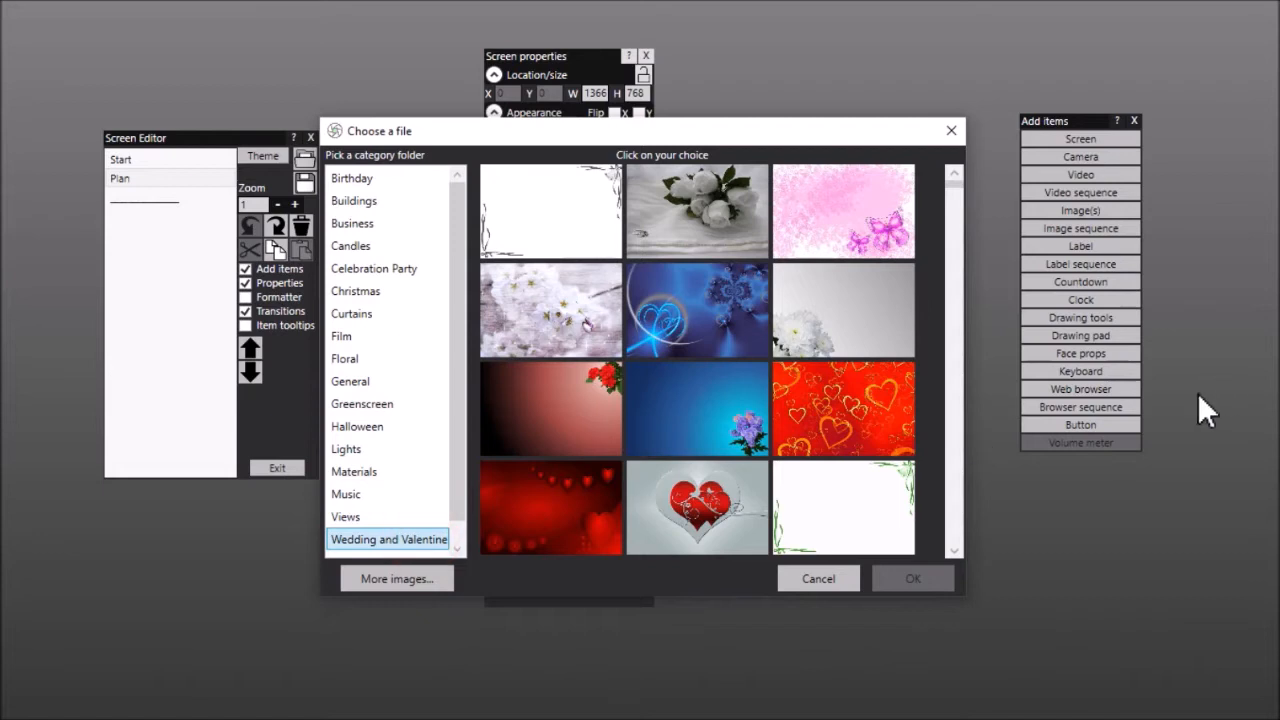
{"action": "left_click", "coordinate": [957, 514]}
{"action": "left_click", "coordinate": [748, 508]}
{"action": "left_click", "coordinate": [911, 580]}
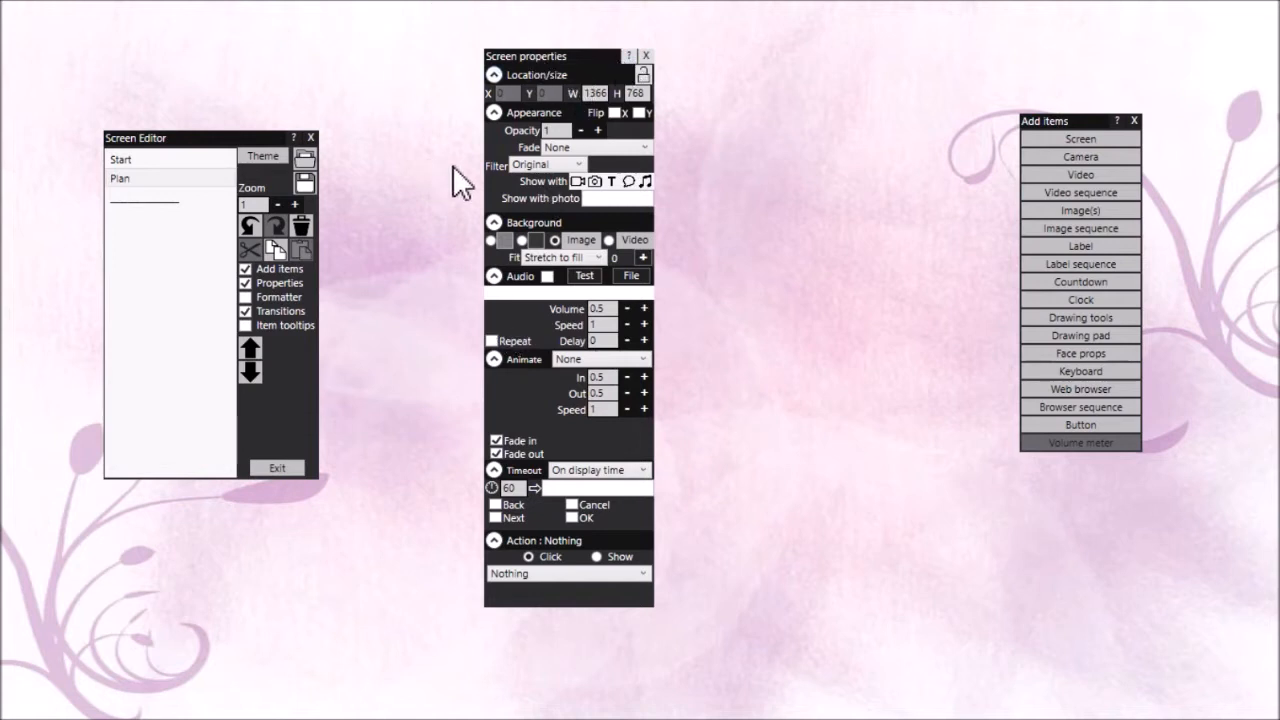
{"action": "left_click", "coordinate": [646, 56]}
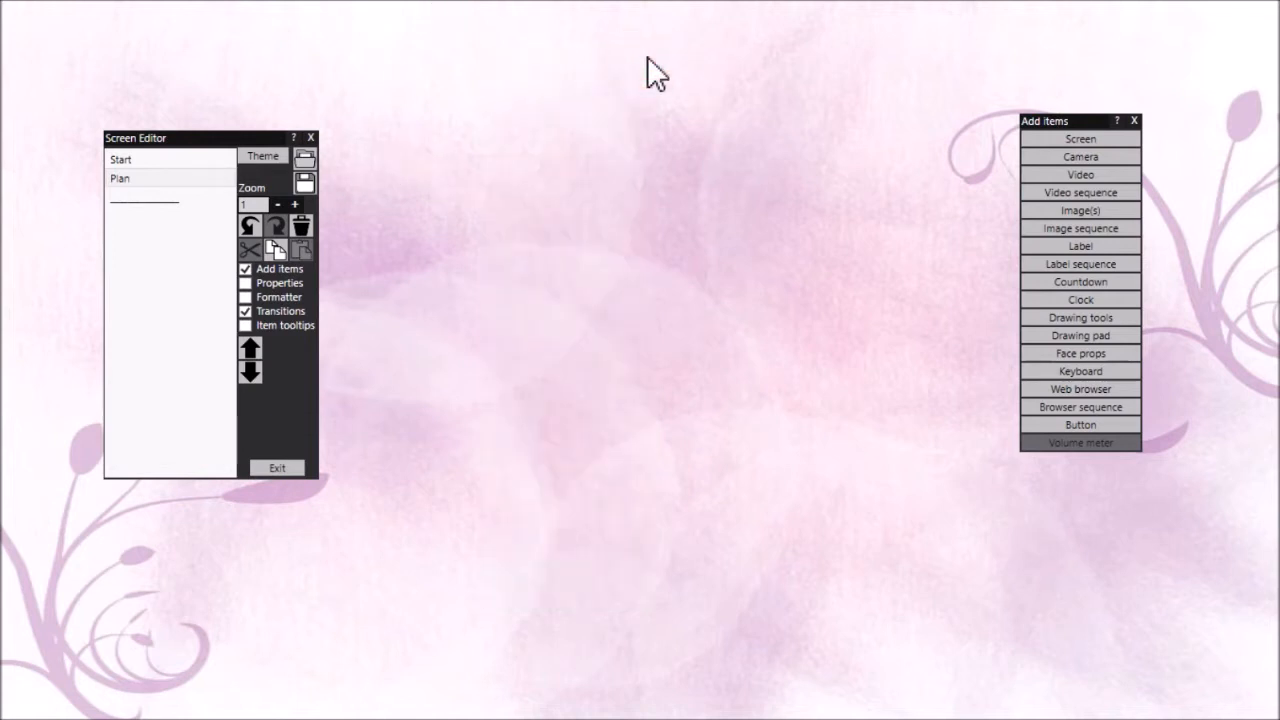
Copy the title label from the Start screen and paste it onto the Plan screen
{"action": "left_click", "coordinate": [190, 160]}
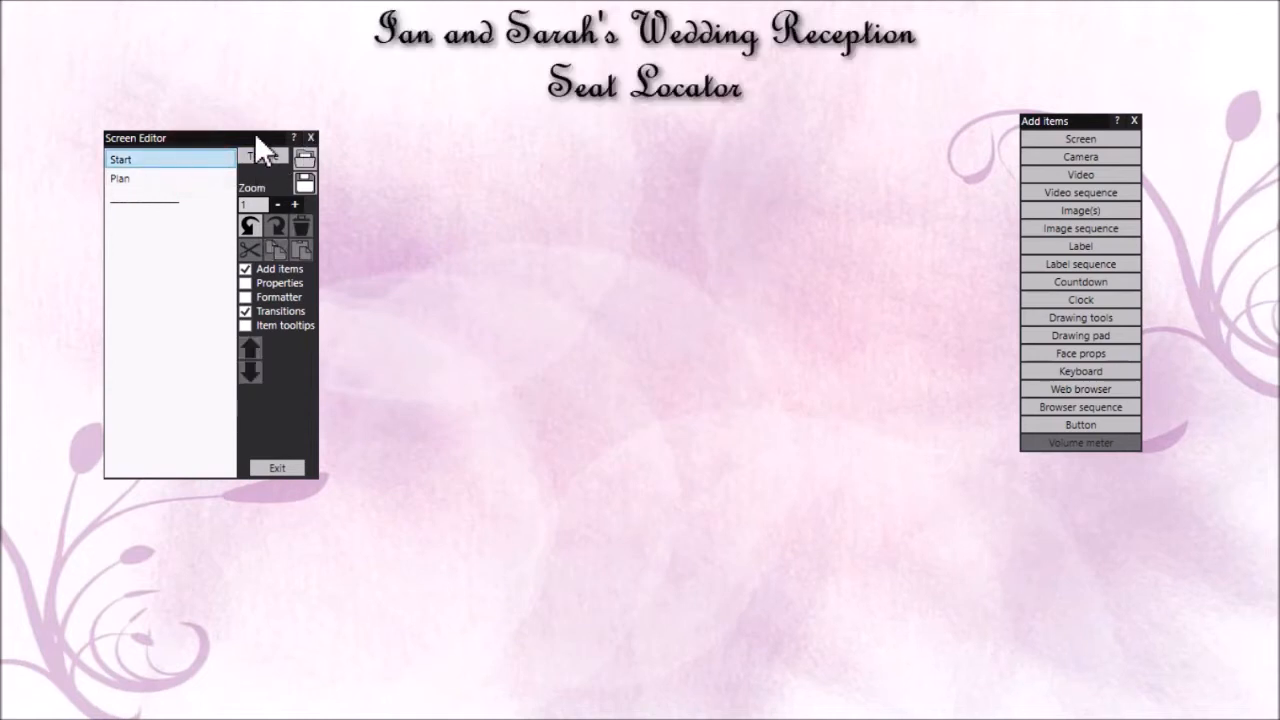
{"action": "left_click", "coordinate": [603, 40]}
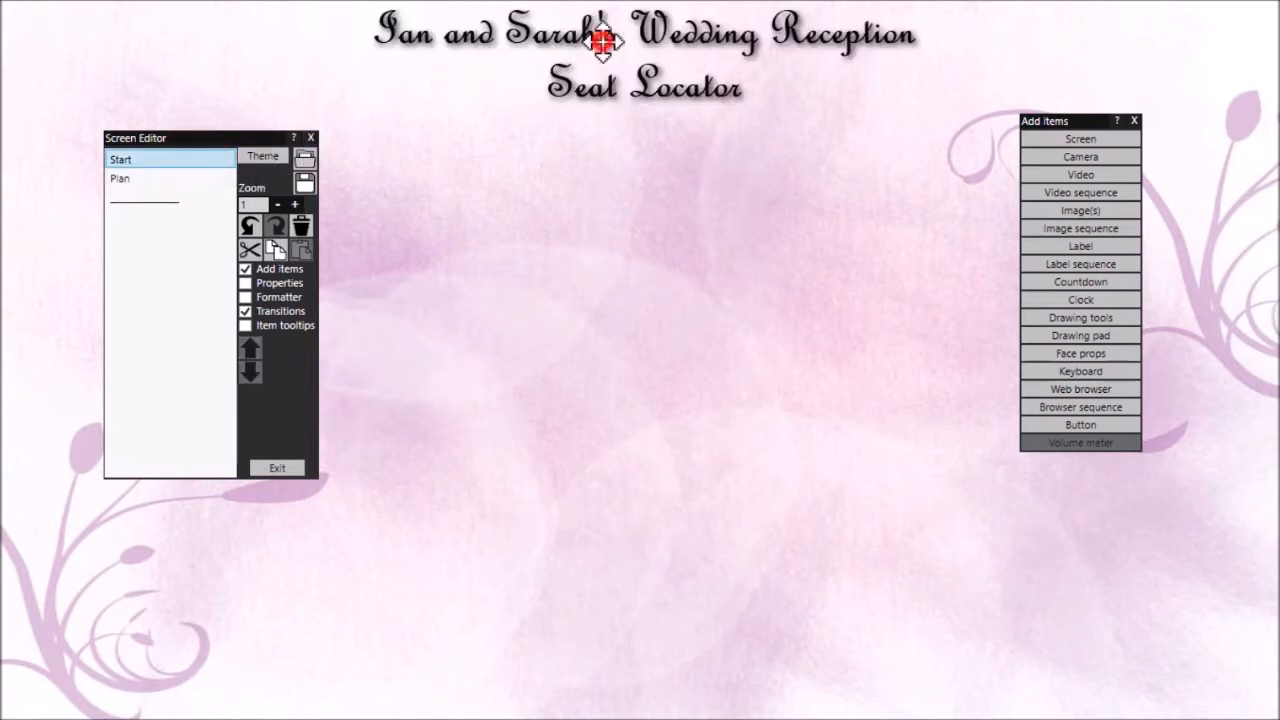
{"action": "left_click", "coordinate": [279, 252]}
{"action": "left_click", "coordinate": [156, 179]}
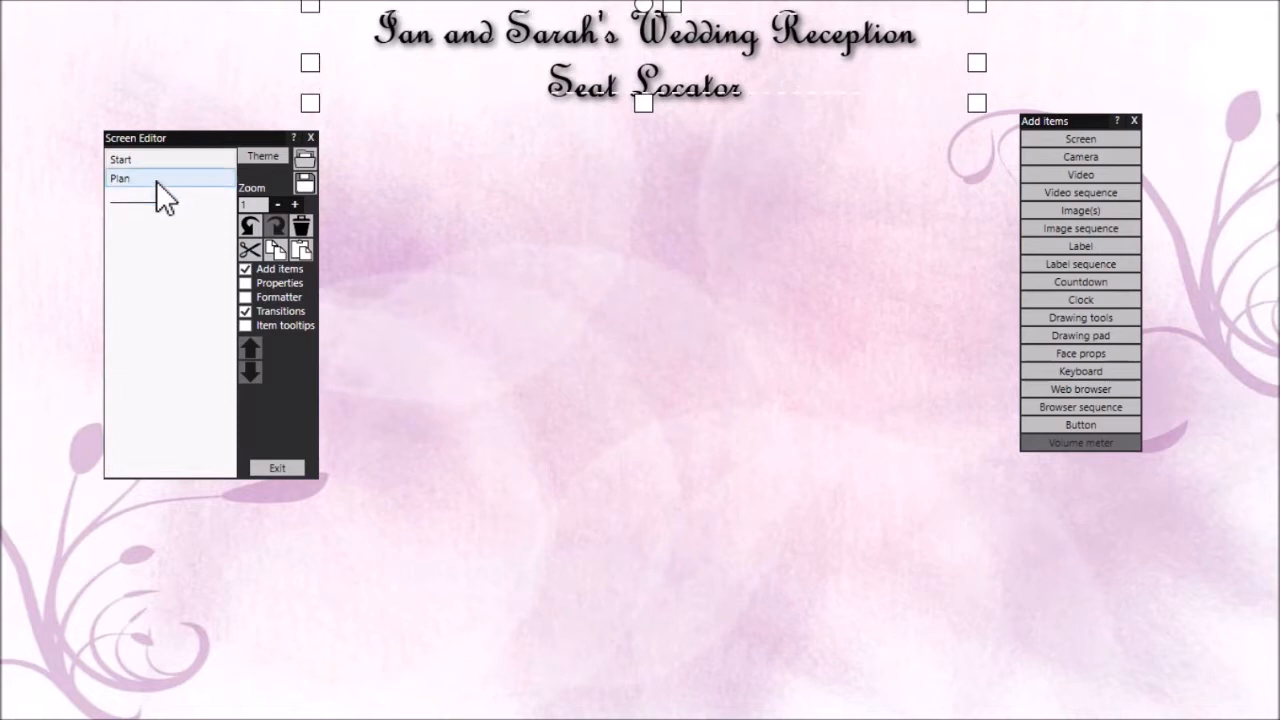
{"action": "left_click", "coordinate": [304, 249]}
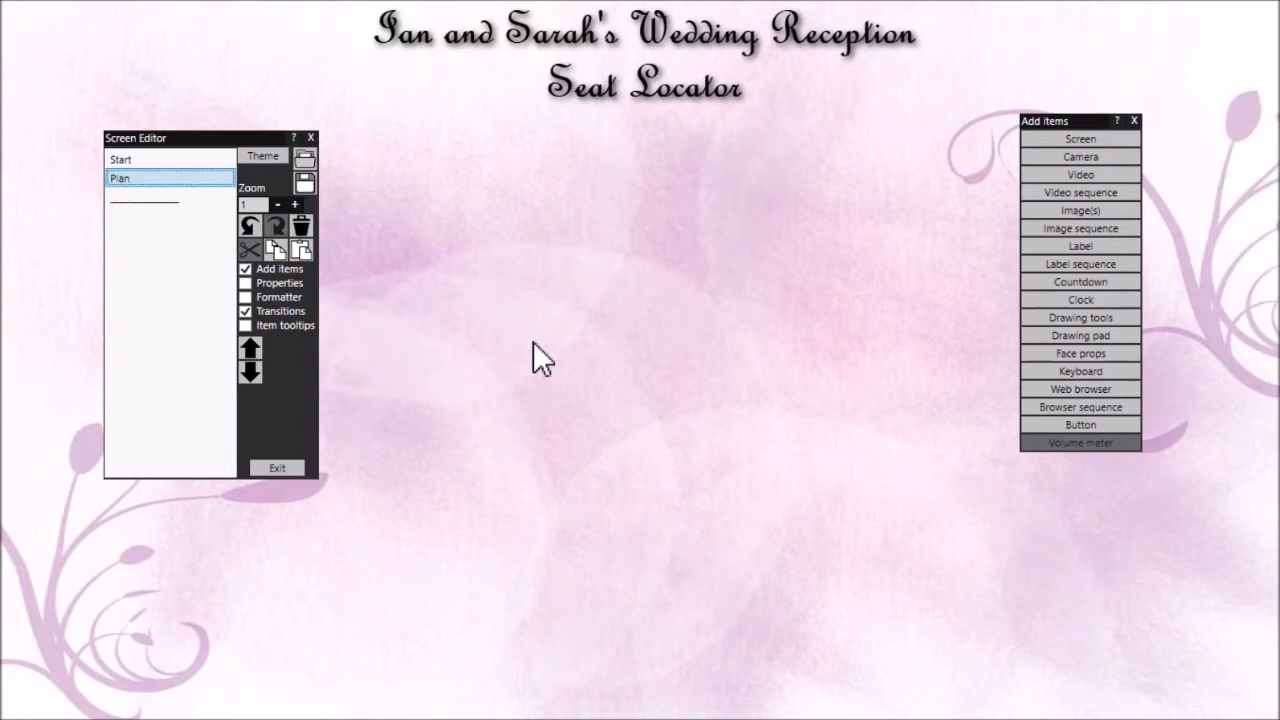
Add the medium-height, square-cornered long table image from the Tables and chairs category and place it just below the Plan screen's title
{"action": "left_click", "coordinate": [1080, 210]}
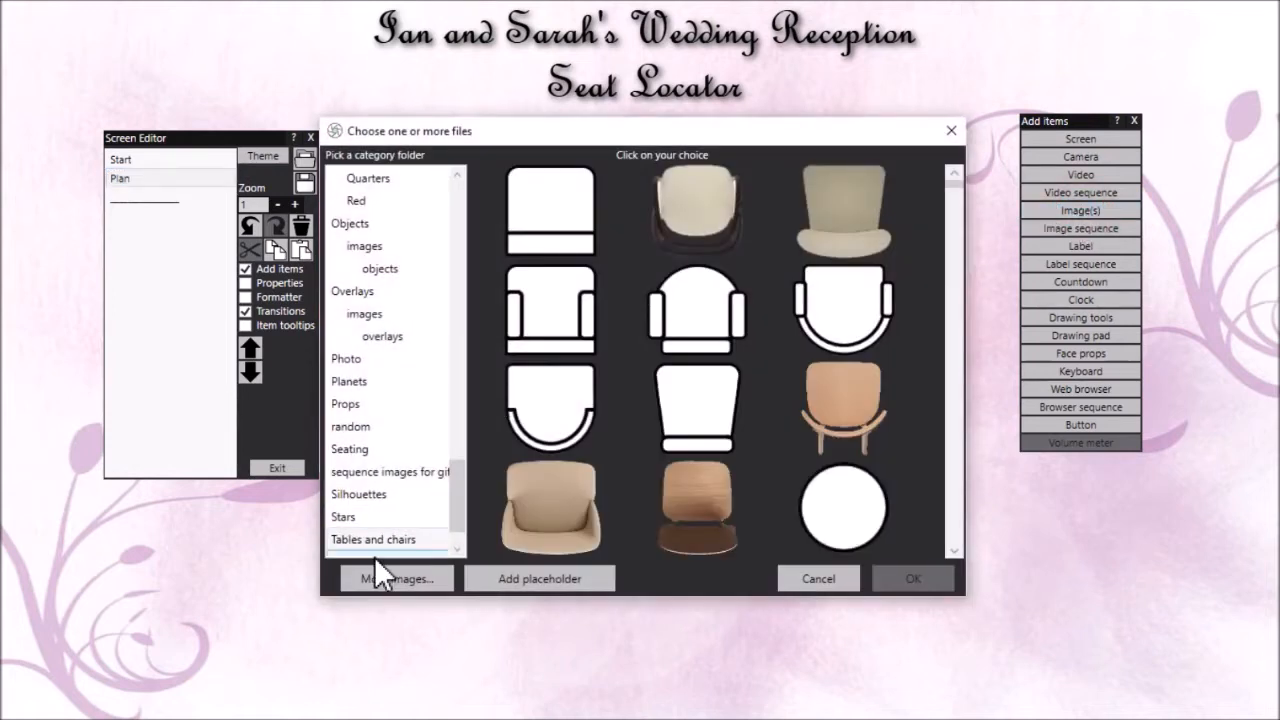
{"action": "left_click_drag", "start_coordinate": [461, 473], "coordinate": [471, 515]}
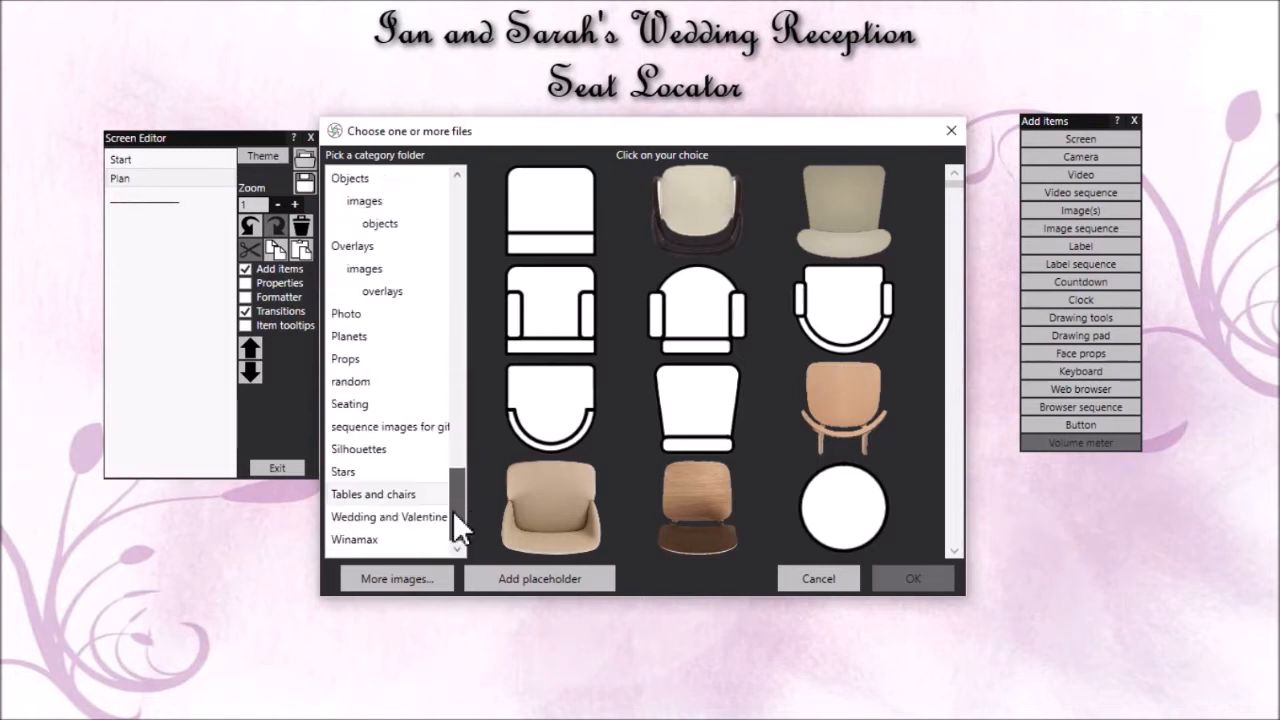
{"action": "left_click", "coordinate": [380, 494]}
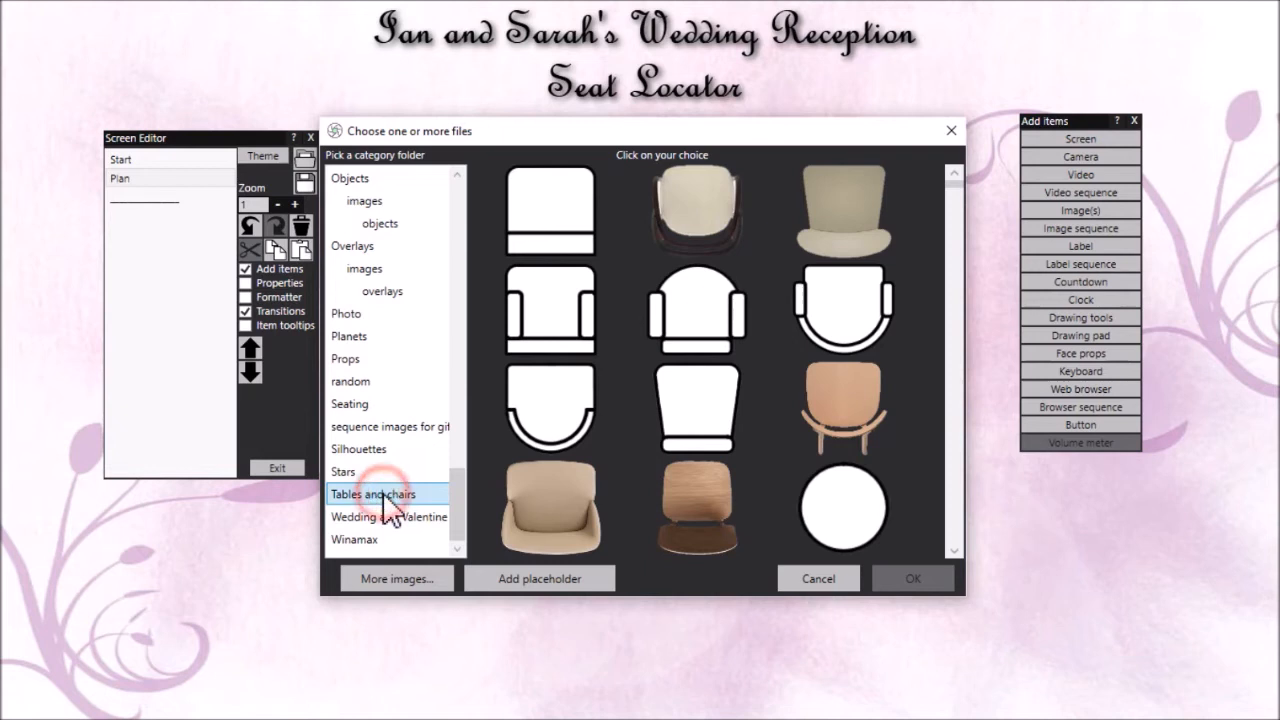
{"action": "scroll", "coordinate": [958, 505], "scroll_direction": "down", "scroll_amount": 6}
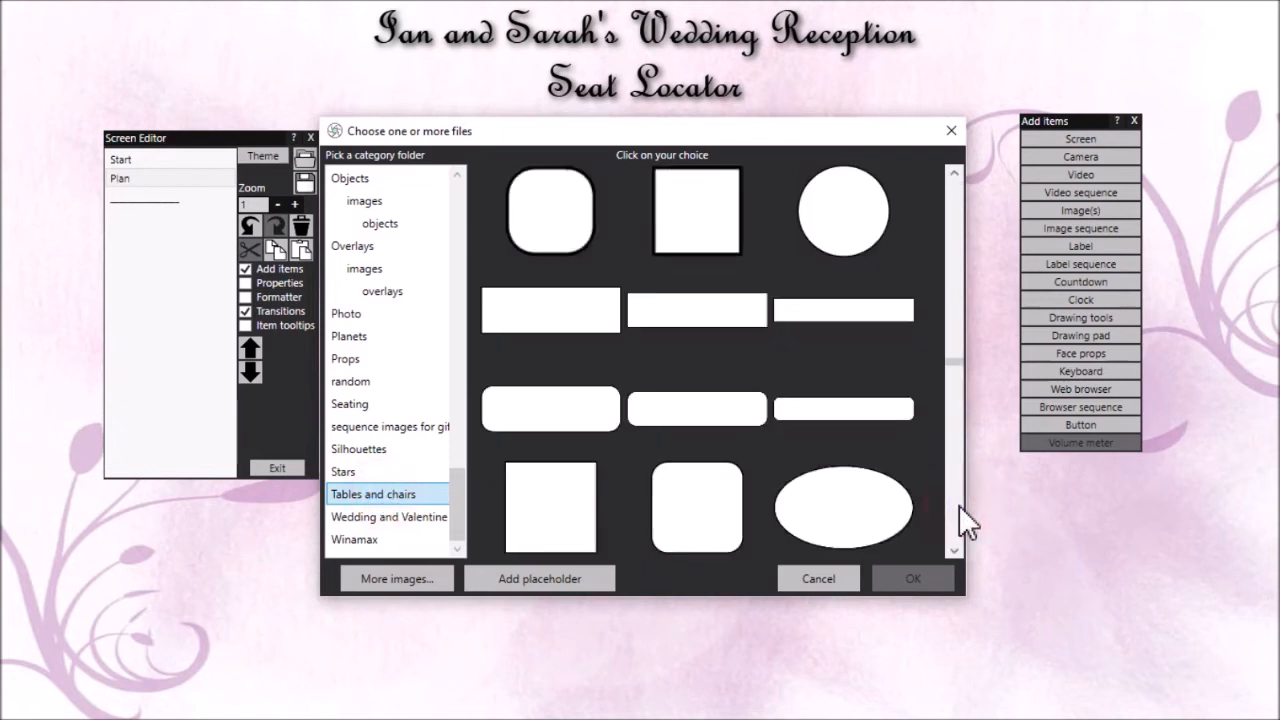
{"action": "scroll", "coordinate": [948, 266], "scroll_direction": "up", "scroll_amount": 3}
{"action": "left_click", "coordinate": [731, 322]}
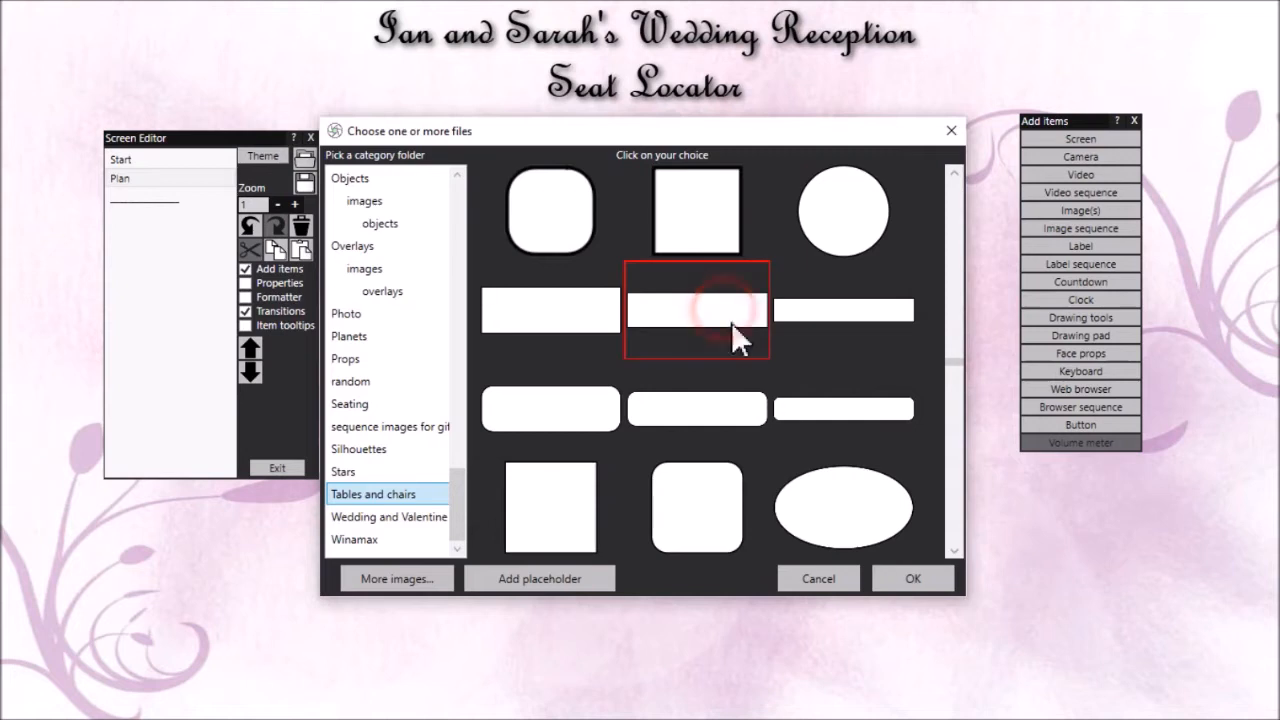
{"action": "left_click", "coordinate": [907, 575]}
{"action": "left_click_drag", "start_coordinate": [763, 363], "coordinate": [762, 213]}
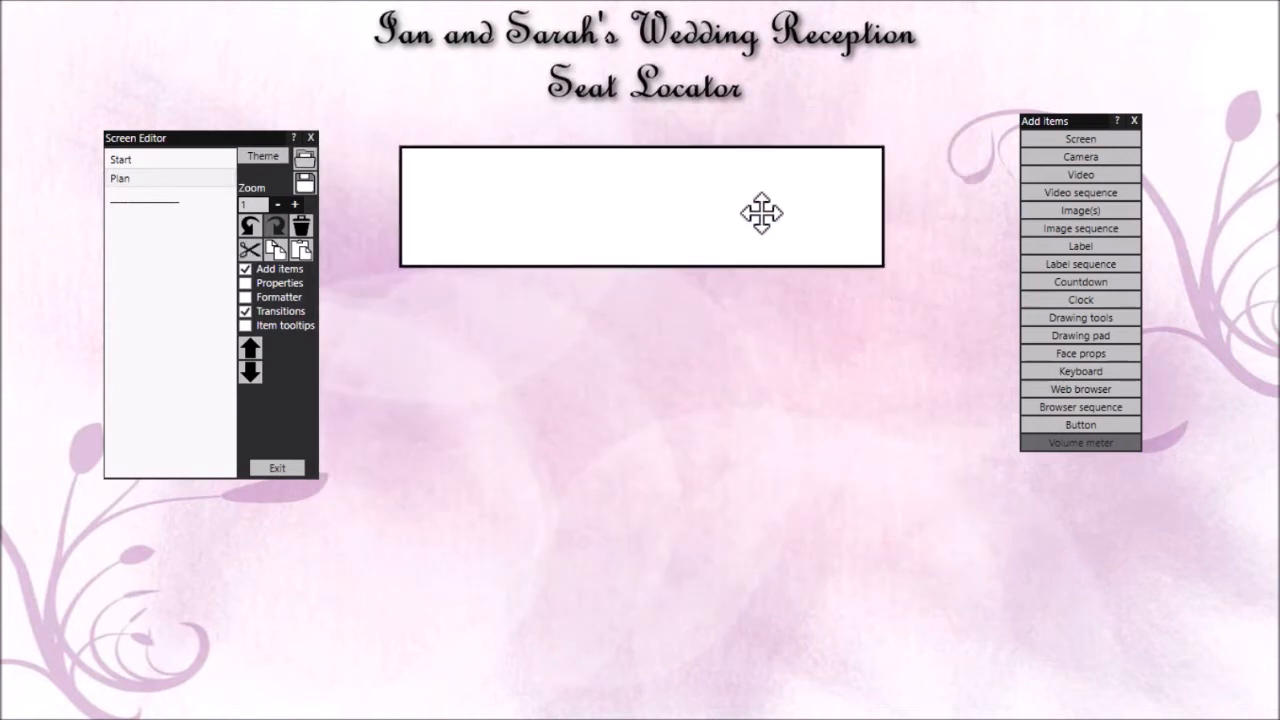
Add the long table image with fully rounded ends from Tables and chairs and move it to the lower left of the Plan screen
{"action": "left_click", "coordinate": [1102, 210]}
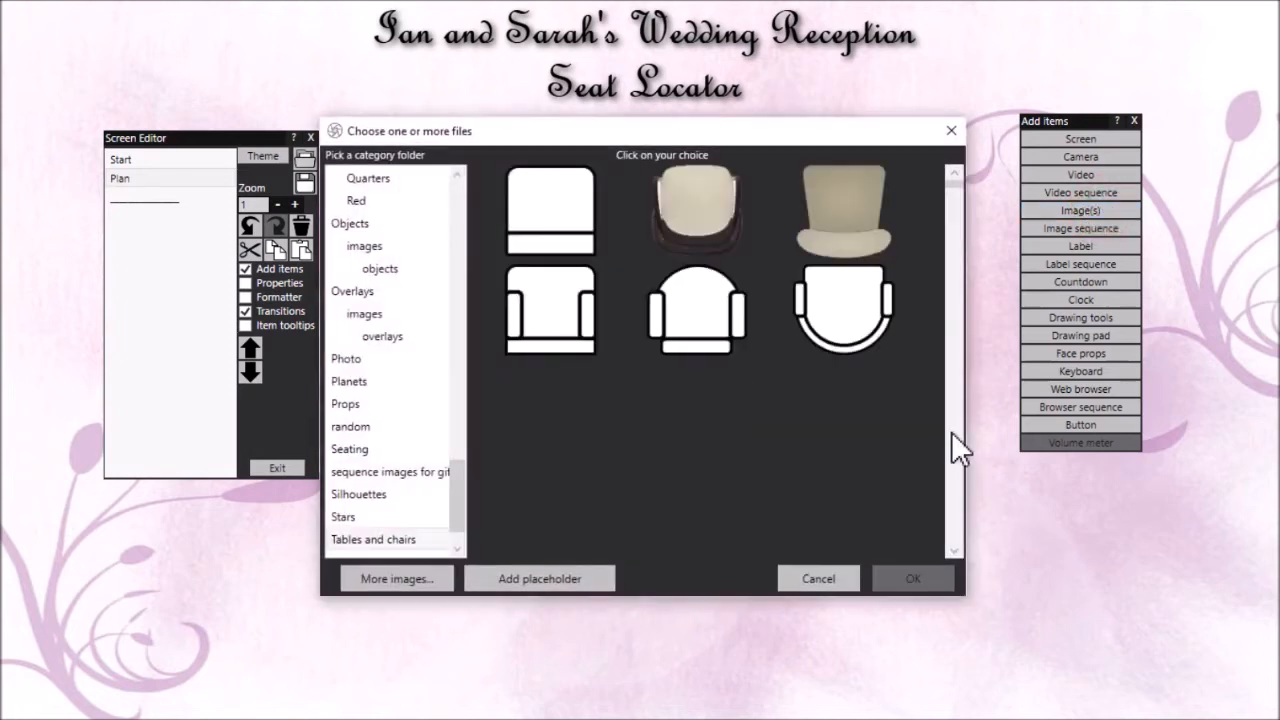
{"action": "left_click", "coordinate": [957, 500]}
{"action": "left_click", "coordinate": [957, 500]}
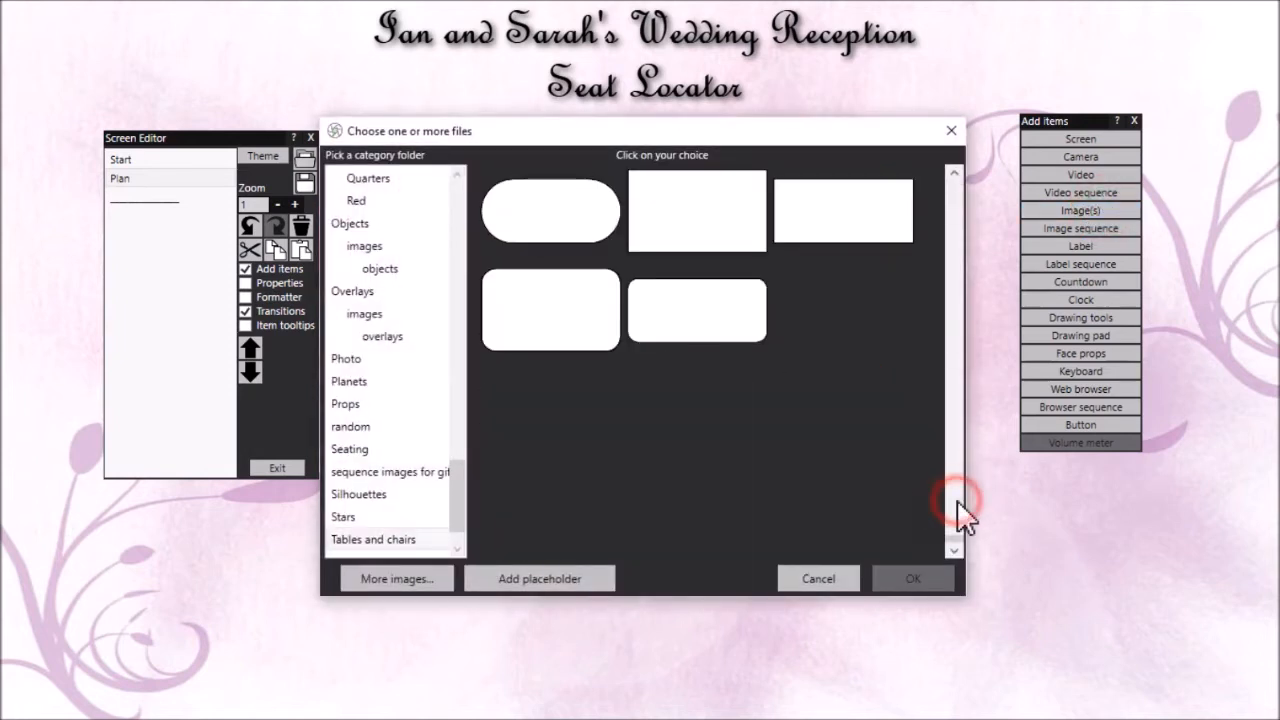
{"action": "left_click", "coordinate": [592, 214]}
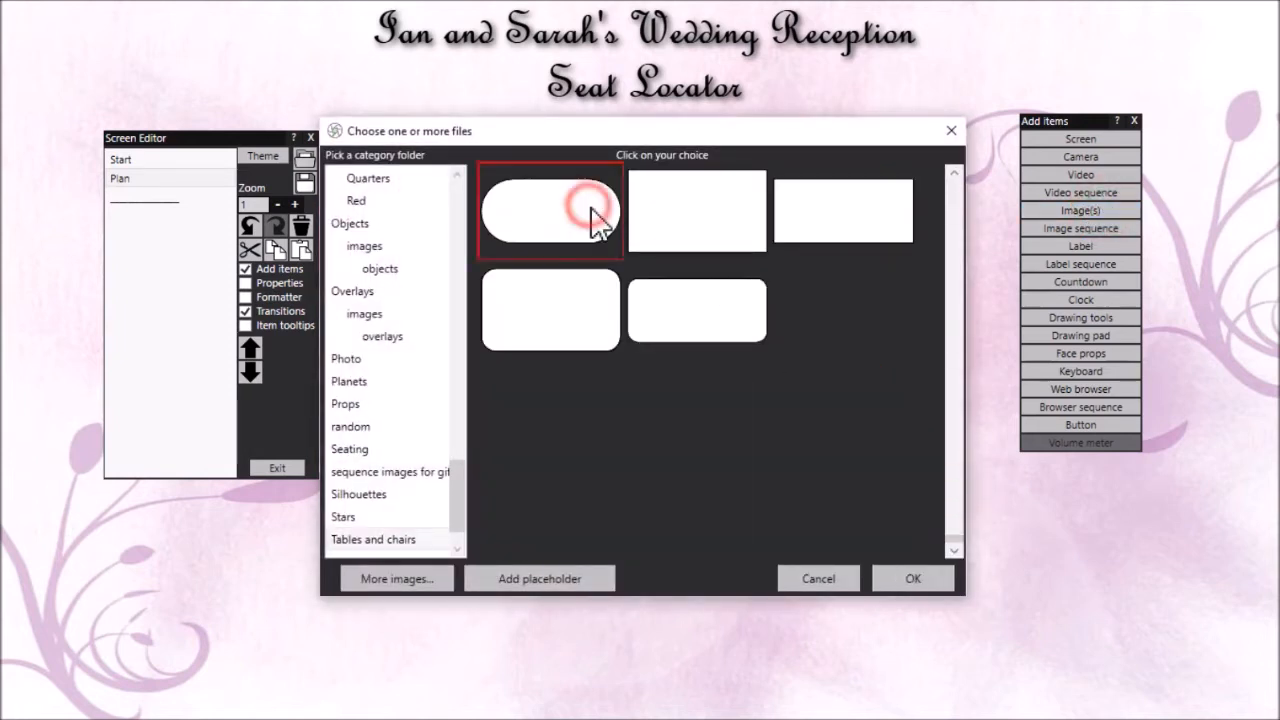
{"action": "left_click", "coordinate": [933, 567]}
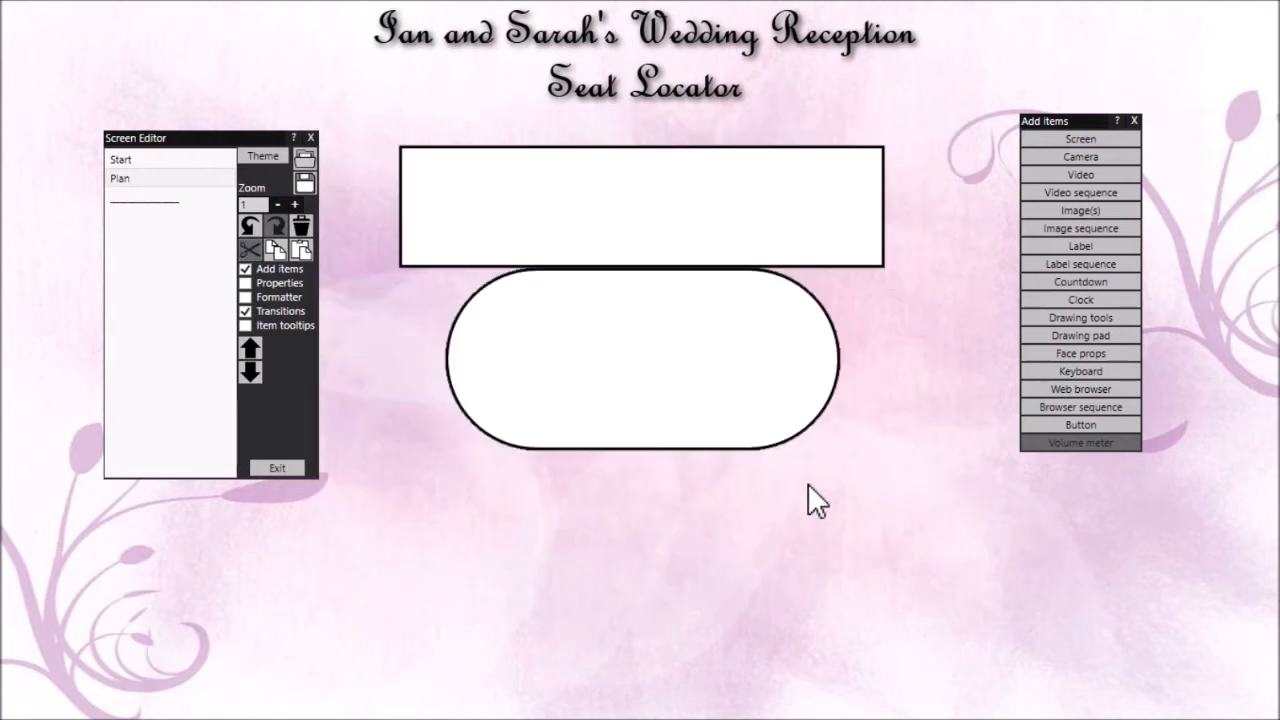
{"action": "left_click_drag", "start_coordinate": [596, 457], "coordinate": [534, 503]}
Duplicate the rounded-end table and arrange the two tables level, side by side in the lower left and lower right of the Plan screen
{"action": "left_click", "coordinate": [276, 250]}
{"action": "left_click", "coordinate": [305, 250]}
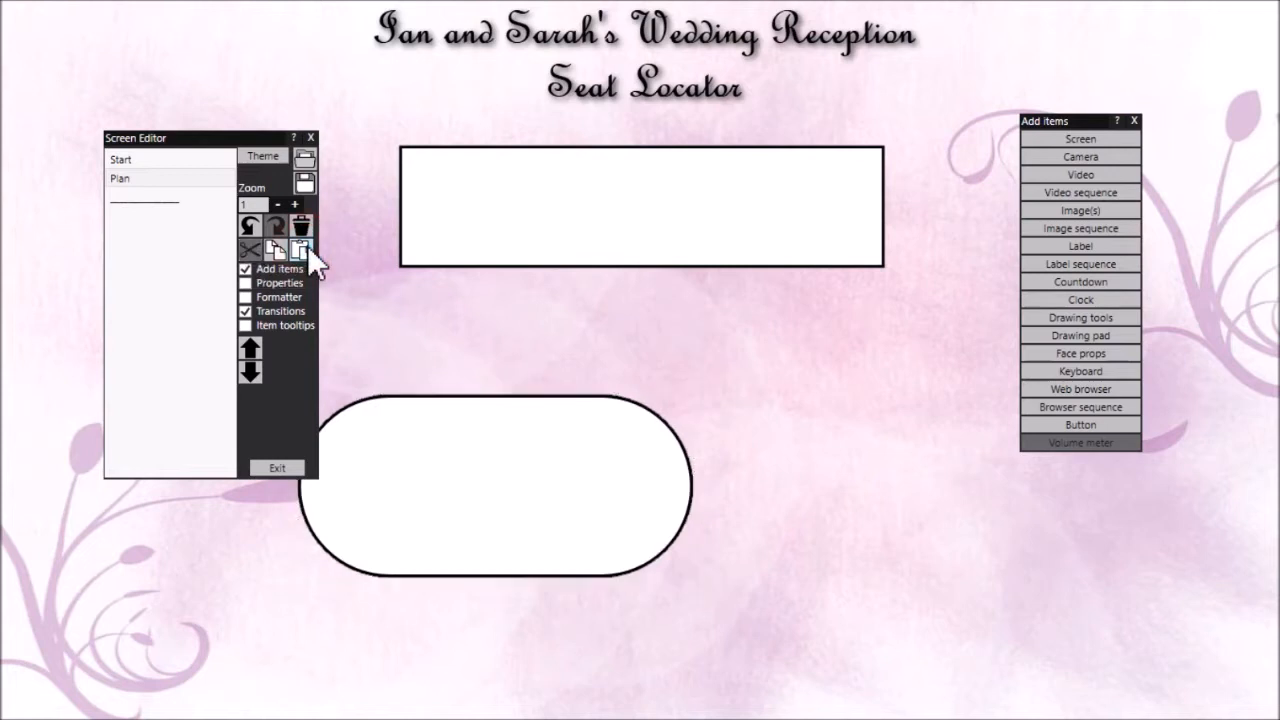
{"action": "left_click_drag", "start_coordinate": [476, 482], "coordinate": [951, 489]}
{"action": "left_click_drag", "start_coordinate": [517, 466], "coordinate": [424, 495]}
{"action": "left_click_drag", "start_coordinate": [577, 494], "coordinate": [579, 494]}
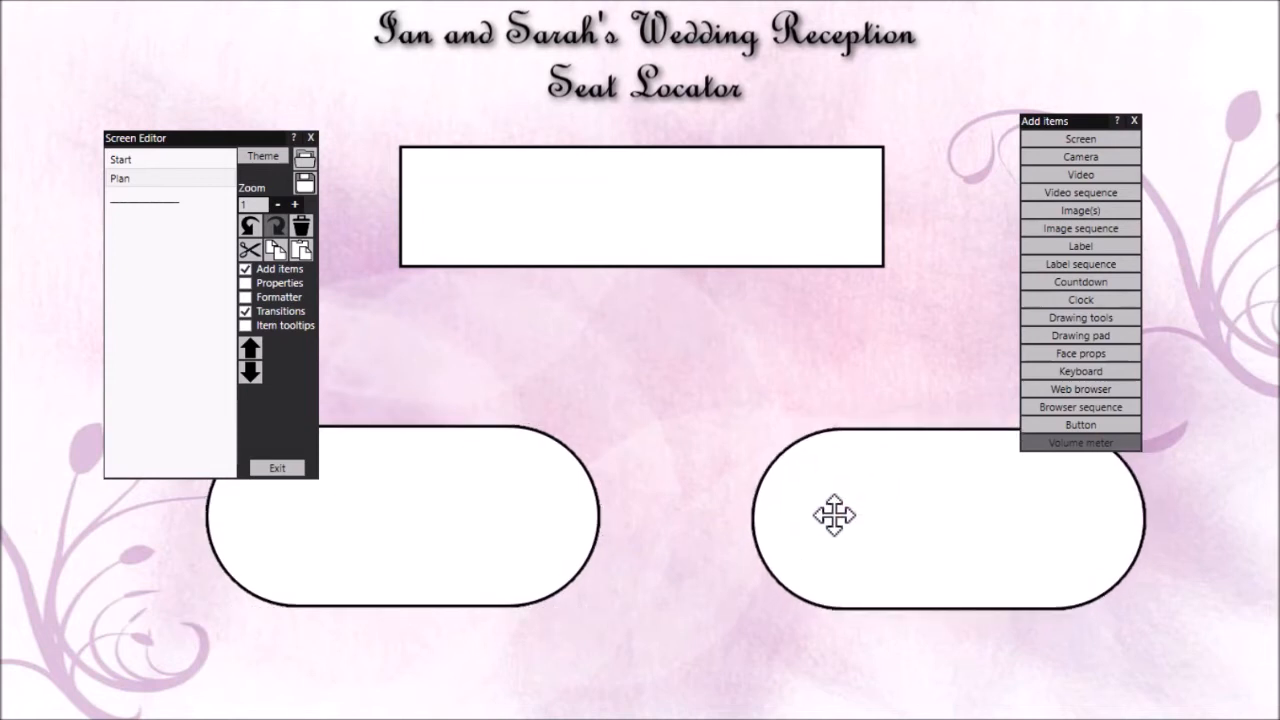
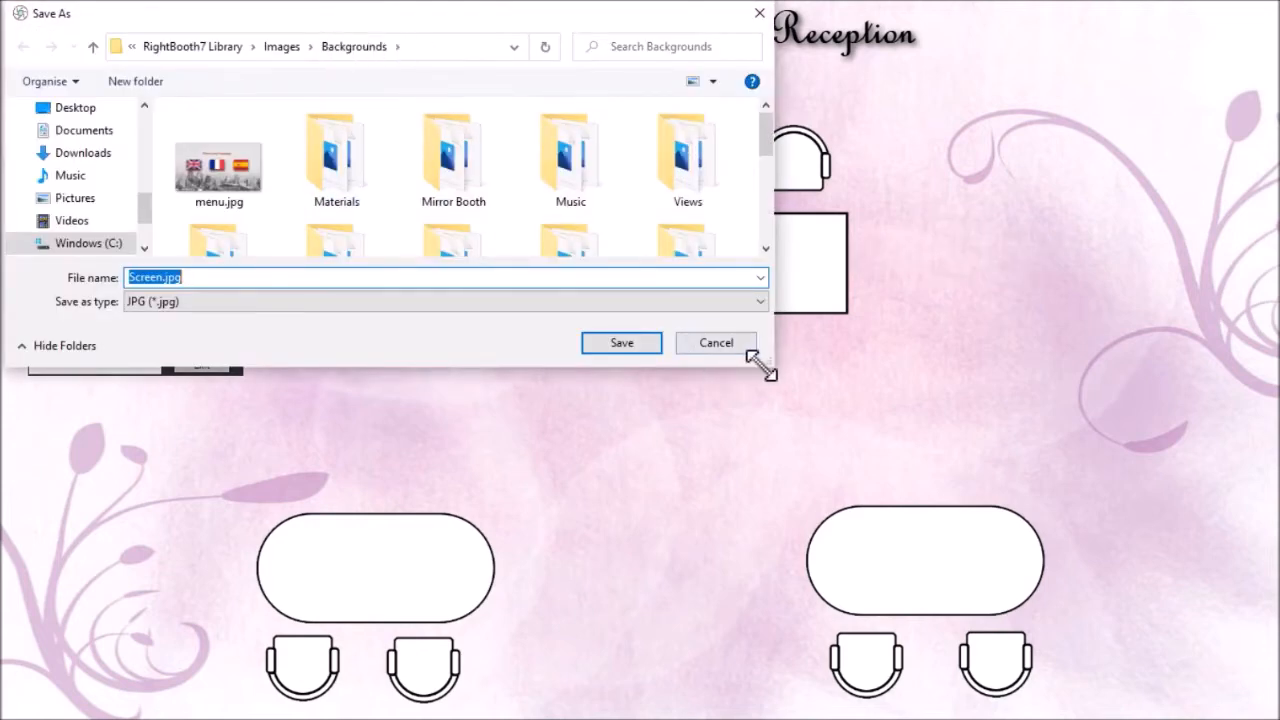
Open the Wedding and Valentine folder within Backgrounds as the save location for the Plan screen image
{"action": "left_click_drag", "start_coordinate": [760, 365], "coordinate": [958, 465]}
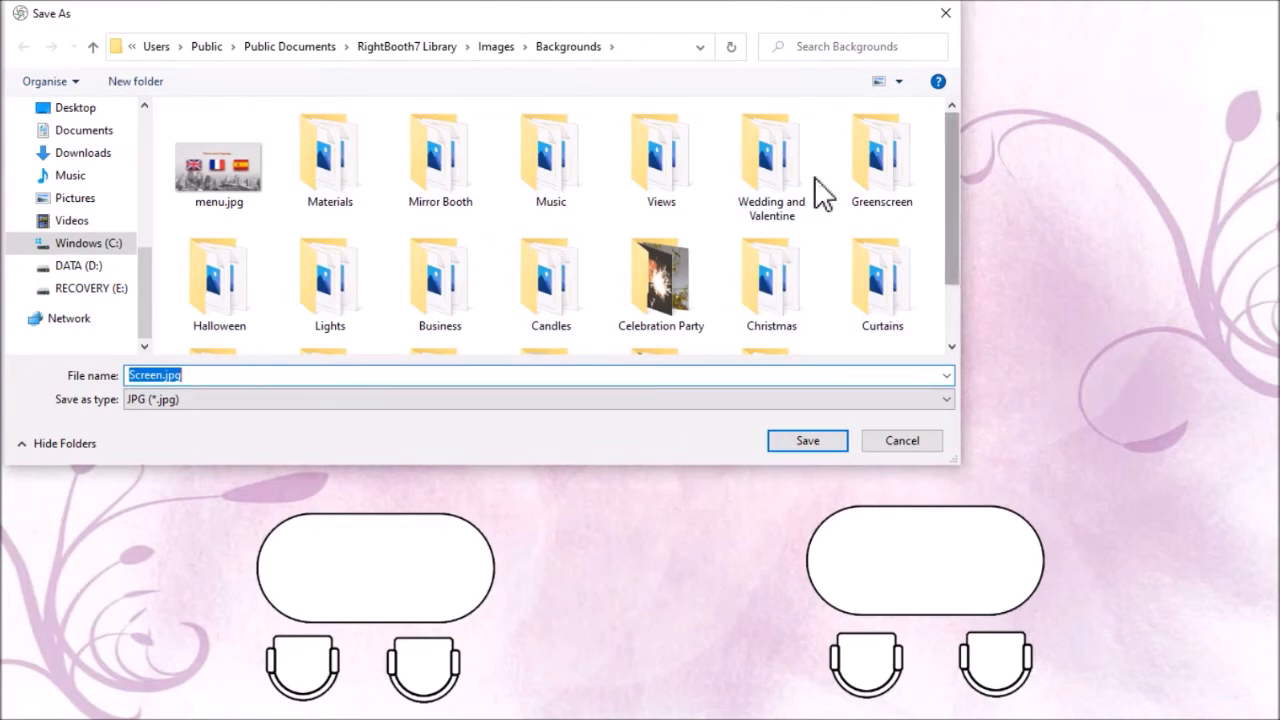
{"action": "mouse_move", "coordinate": [951, 213]}
{"action": "left_mouse_down"}
{"action": "mouse_move", "coordinate": [977, 278]}
{"action": "mouse_move", "coordinate": [949, 309]}
{"action": "left_mouse_up"}
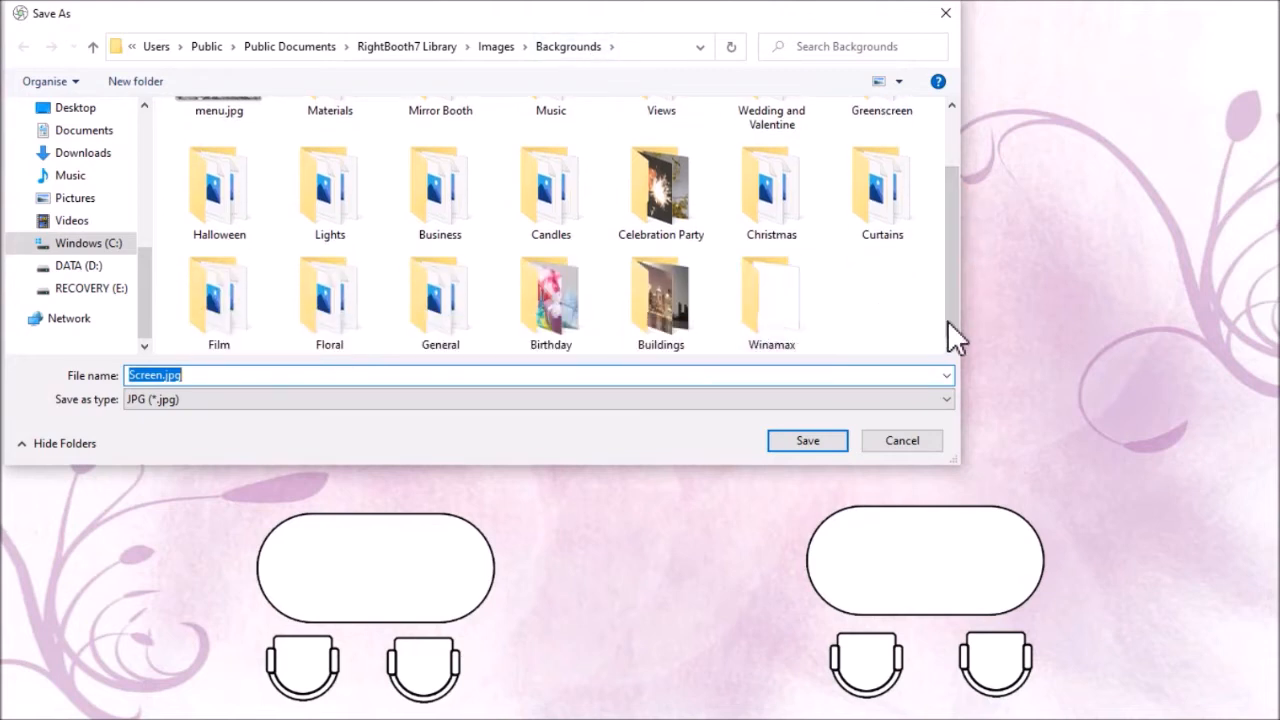
{"action": "left_click_drag", "start_coordinate": [955, 296], "coordinate": [957, 271]}
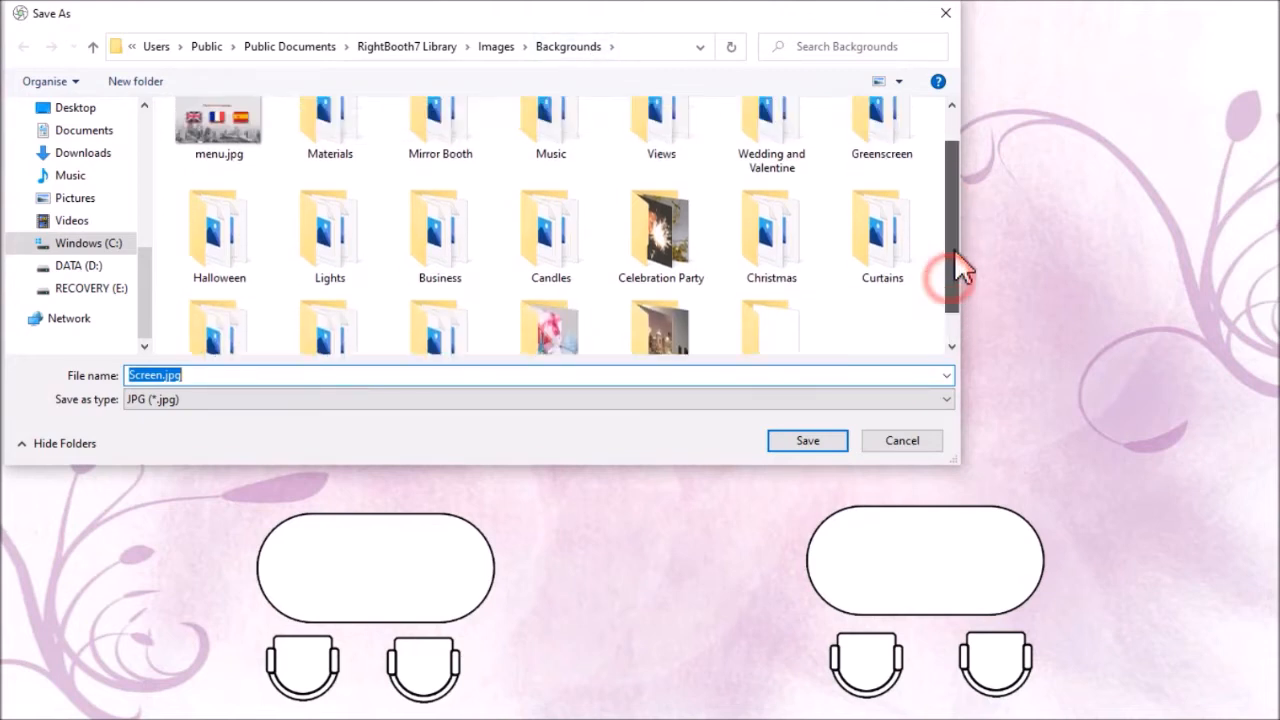
{"action": "left_click", "coordinate": [798, 160]}
{"action": "double_click", "coordinate": [798, 160]}
{"action": "left_click", "coordinate": [795, 153]}
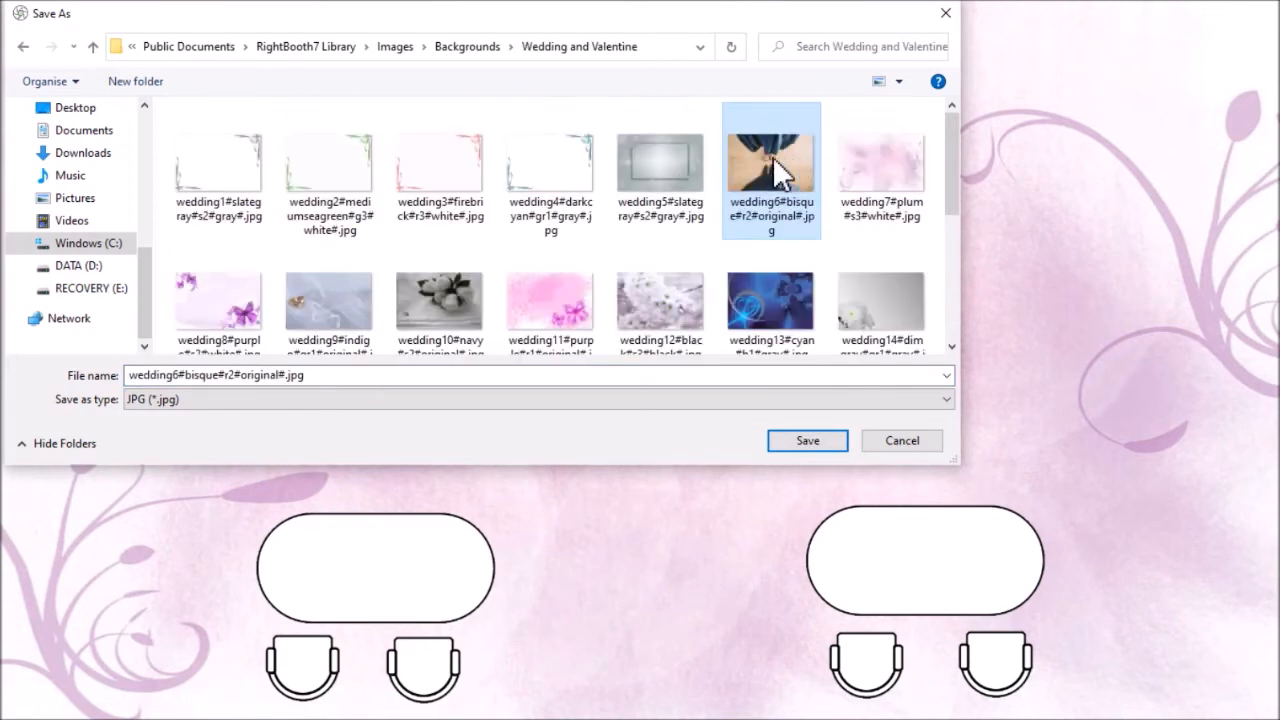
Name the Plan screen image with the couple's first names followed by "Plan" and save it as a JPG
{"action": "double_click", "coordinate": [330, 375]}
{"action": "key", "text": "Home"}
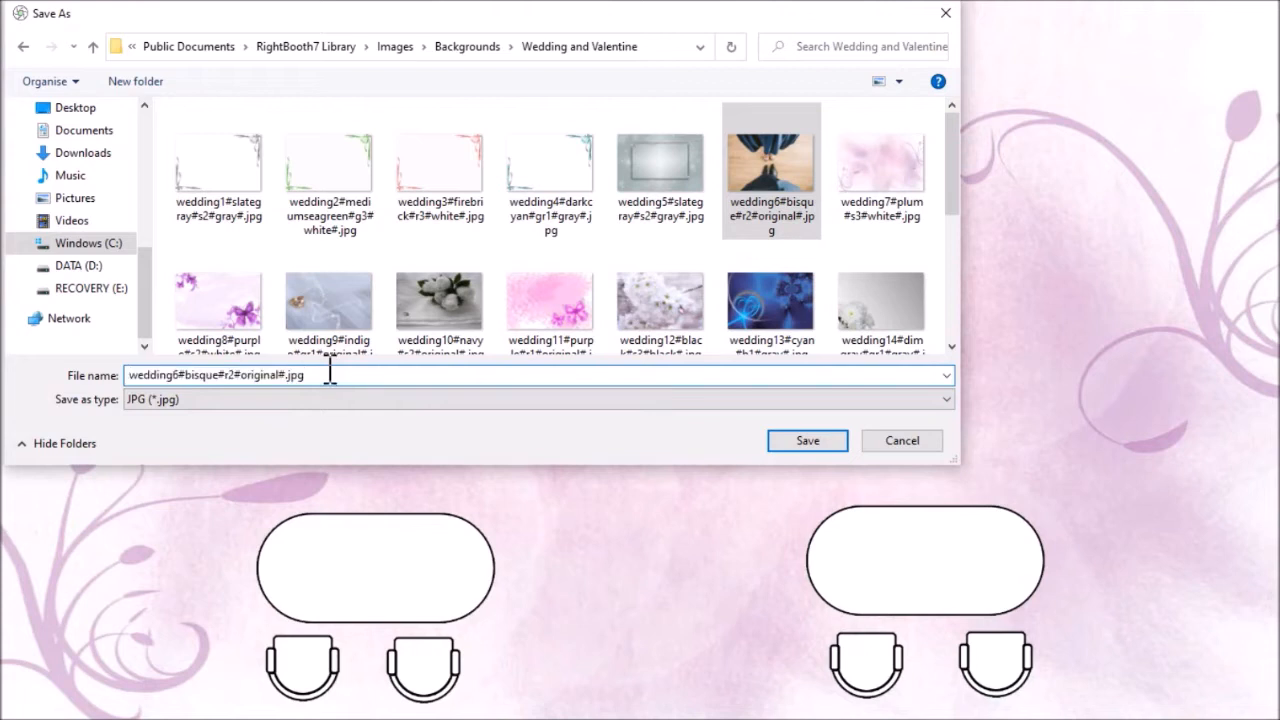
{"action": "key", "text": "Delete"}
{"action": "key", "text": "Delete"}
{"action": "key", "text": "Delete"}
{"action": "key", "text": "Delete"}
{"action": "key", "text": "Delete"}
{"action": "key", "text": "Delete"}
{"action": "key", "text": "Delete"}
{"action": "key", "text": "Delete"}
{"action": "key", "text": "Delete"}
{"action": "key", "text": "Delete"}
{"action": "key", "text": "Delete"}
{"action": "key", "text": "Delete"}
{"action": "key", "text": "Delete"}
{"action": "key", "text": "Delete"}
{"action": "key", "text": "Delete"}
{"action": "key", "text": "Delete"}
{"action": "key", "text": "Delete"}
{"action": "key", "text": "Delete"}
{"action": "key", "text": "Delete"}
{"action": "key", "text": "Delete"}
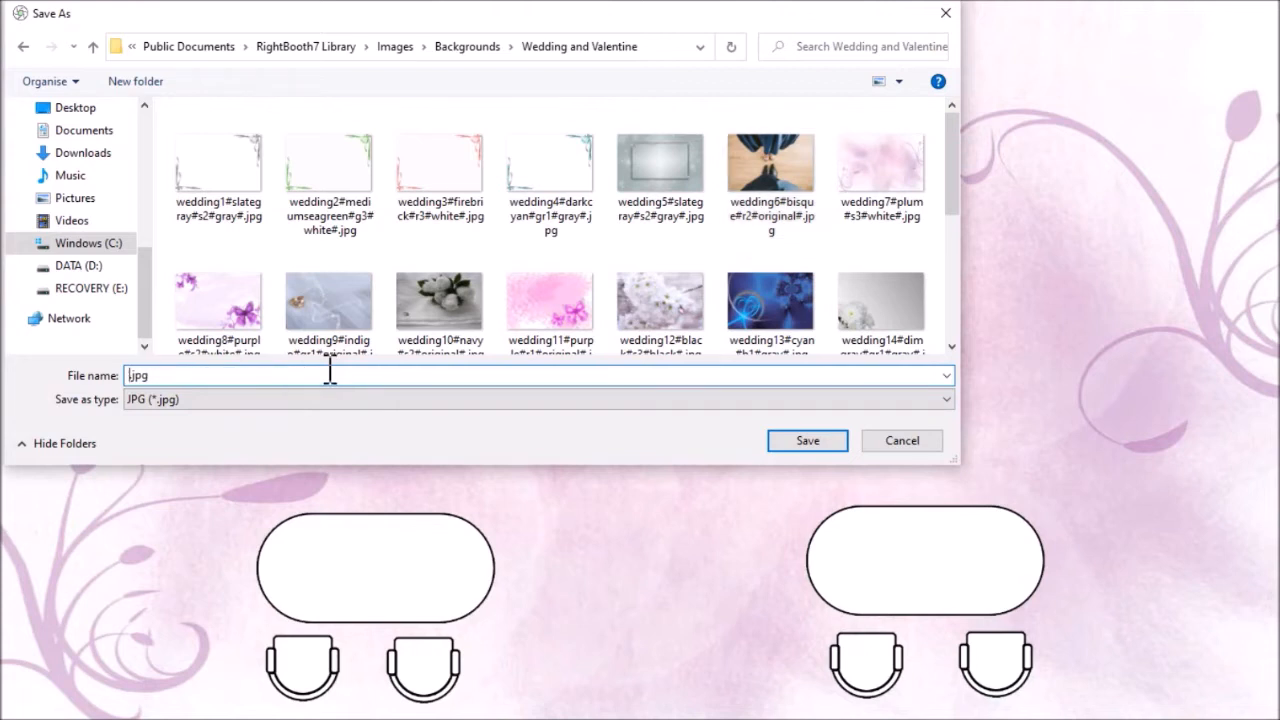
{"action": "type", "text": "Ian and Sarah Plan"}
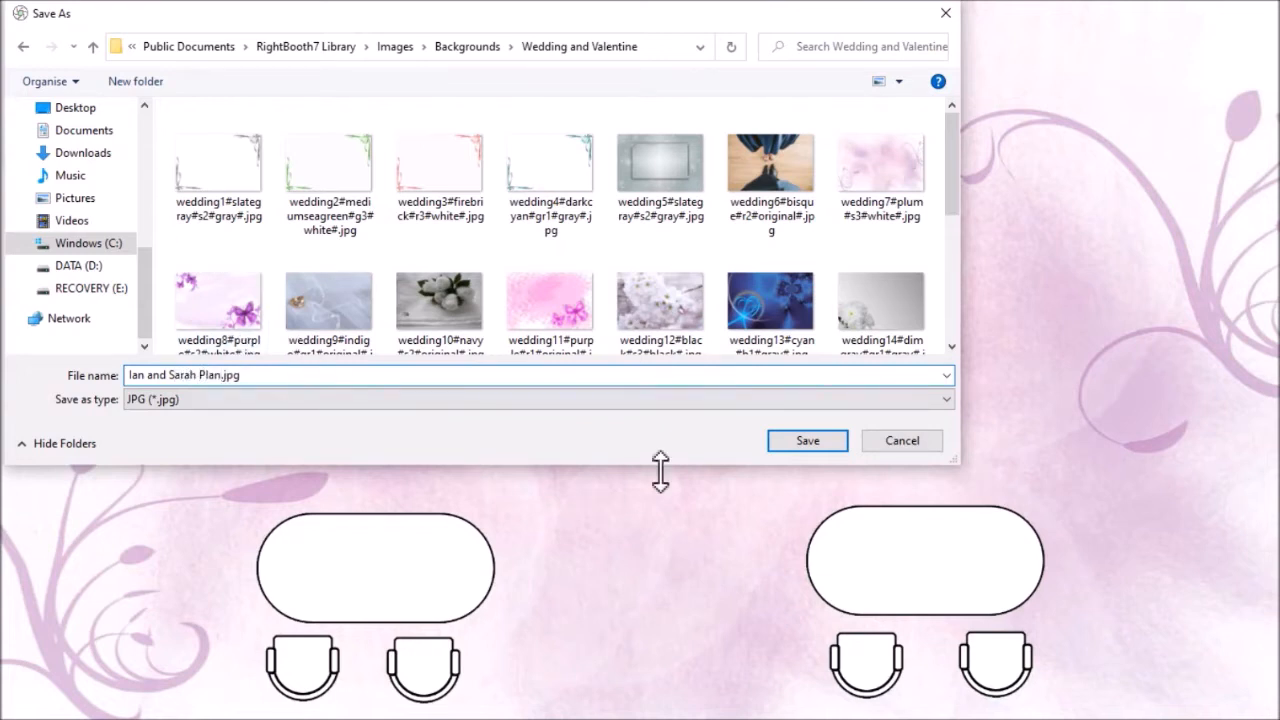
{"action": "left_click", "coordinate": [810, 440]}
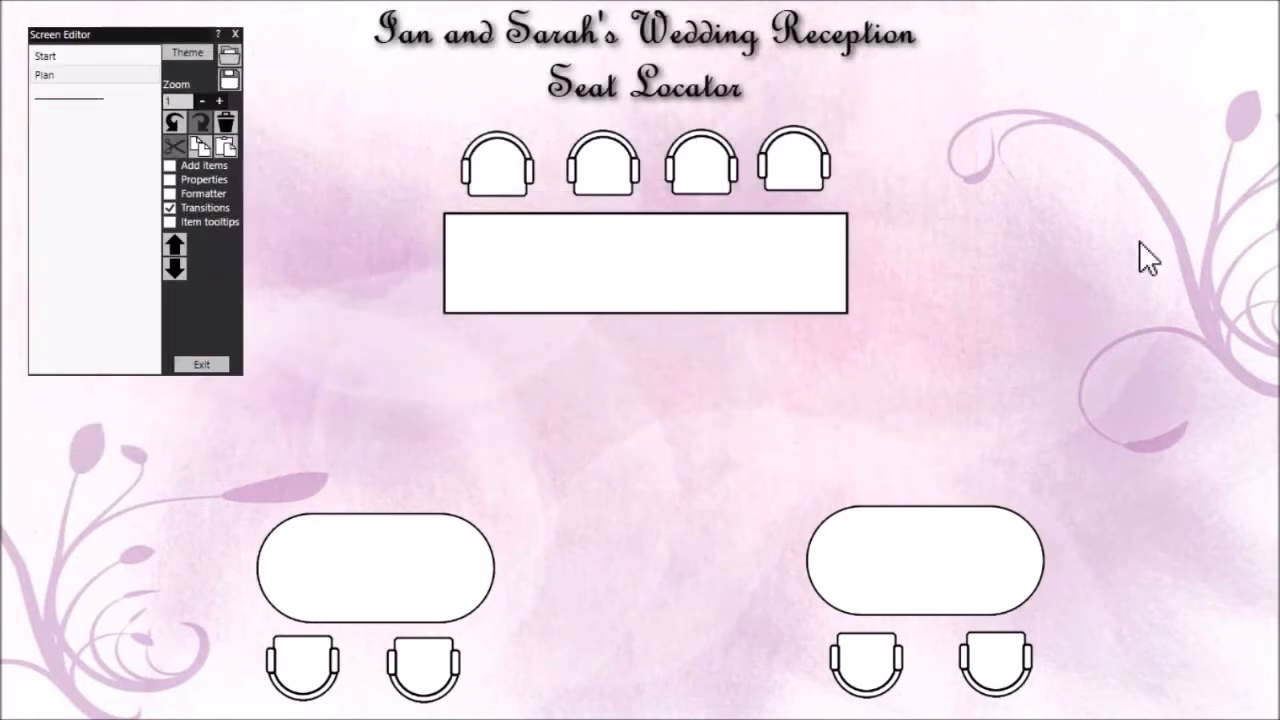
Add a label to the Start screen reading "Welcome. Touch your name to find your seat..."
{"action": "left_click", "coordinate": [121, 53]}
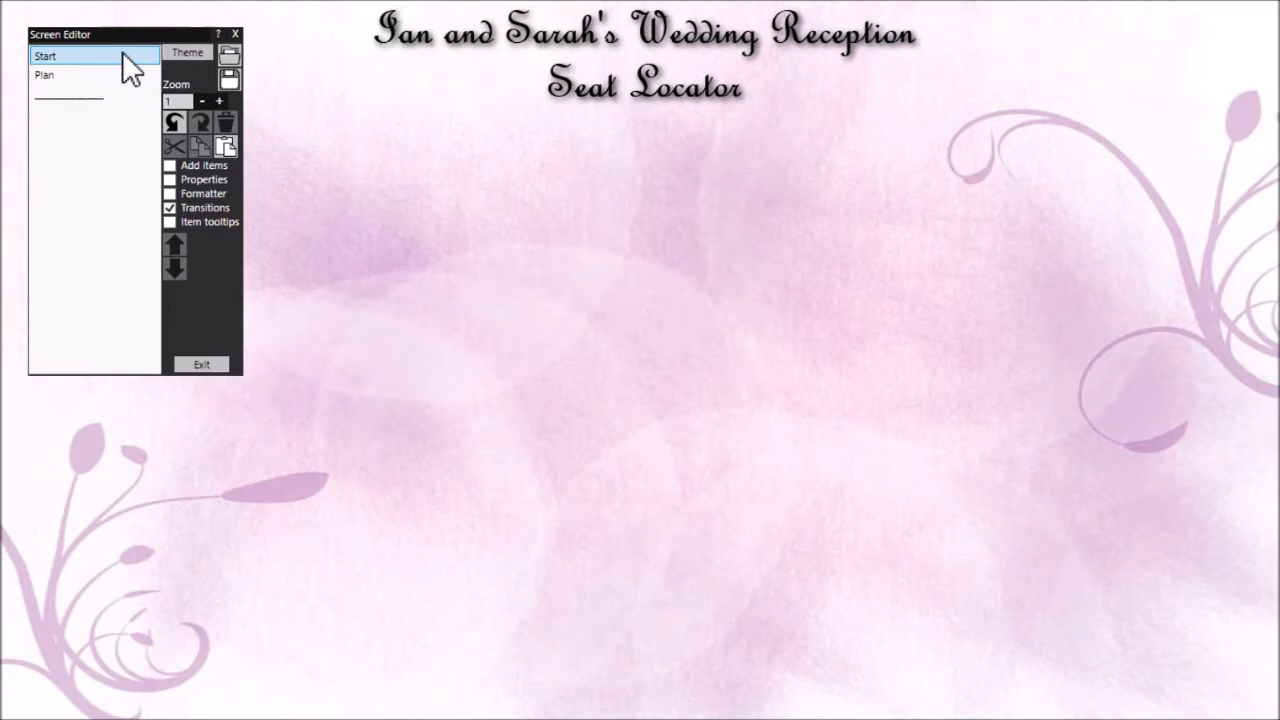
{"action": "left_click", "coordinate": [215, 164]}
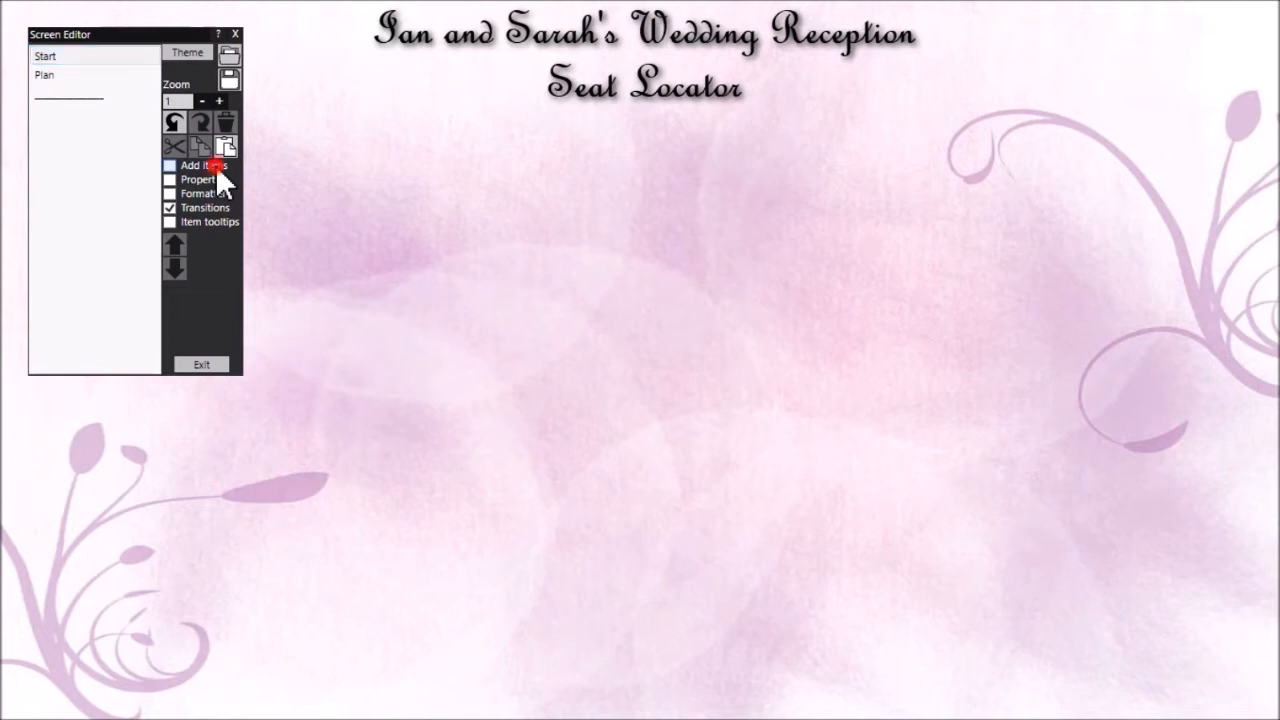
{"action": "left_click", "coordinate": [1090, 246]}
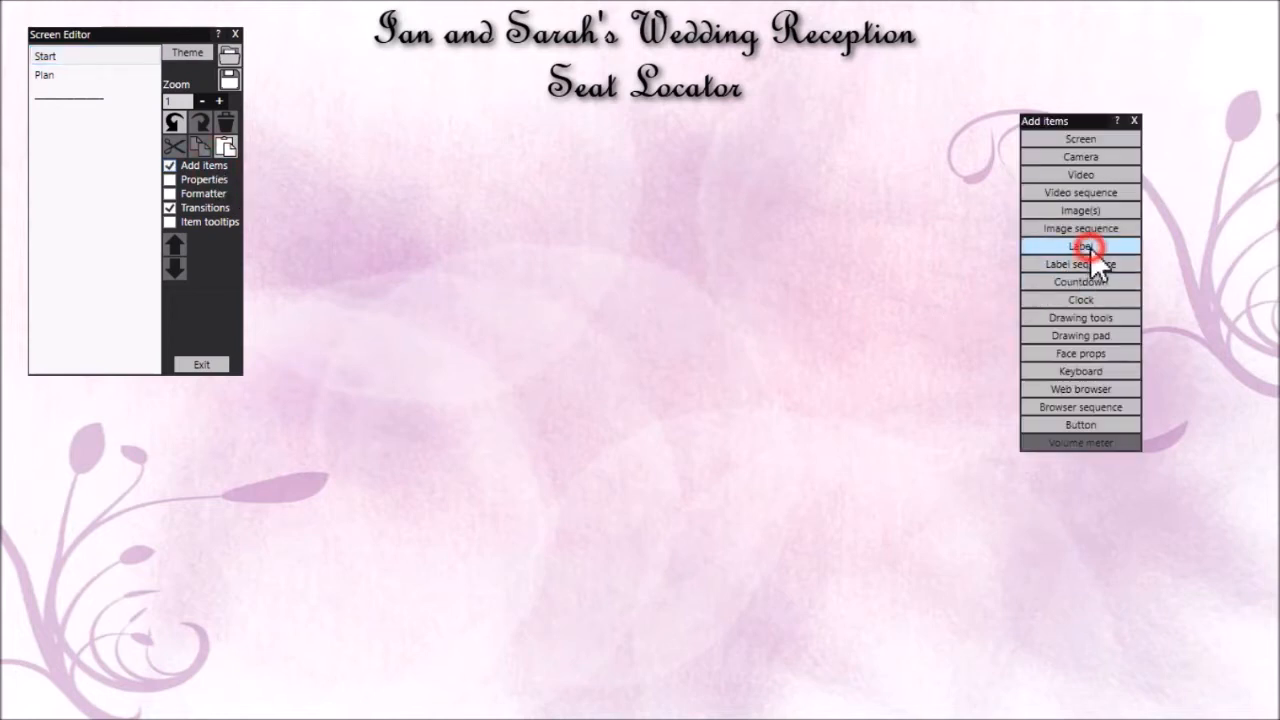
{"action": "double_click", "coordinate": [655, 410]}
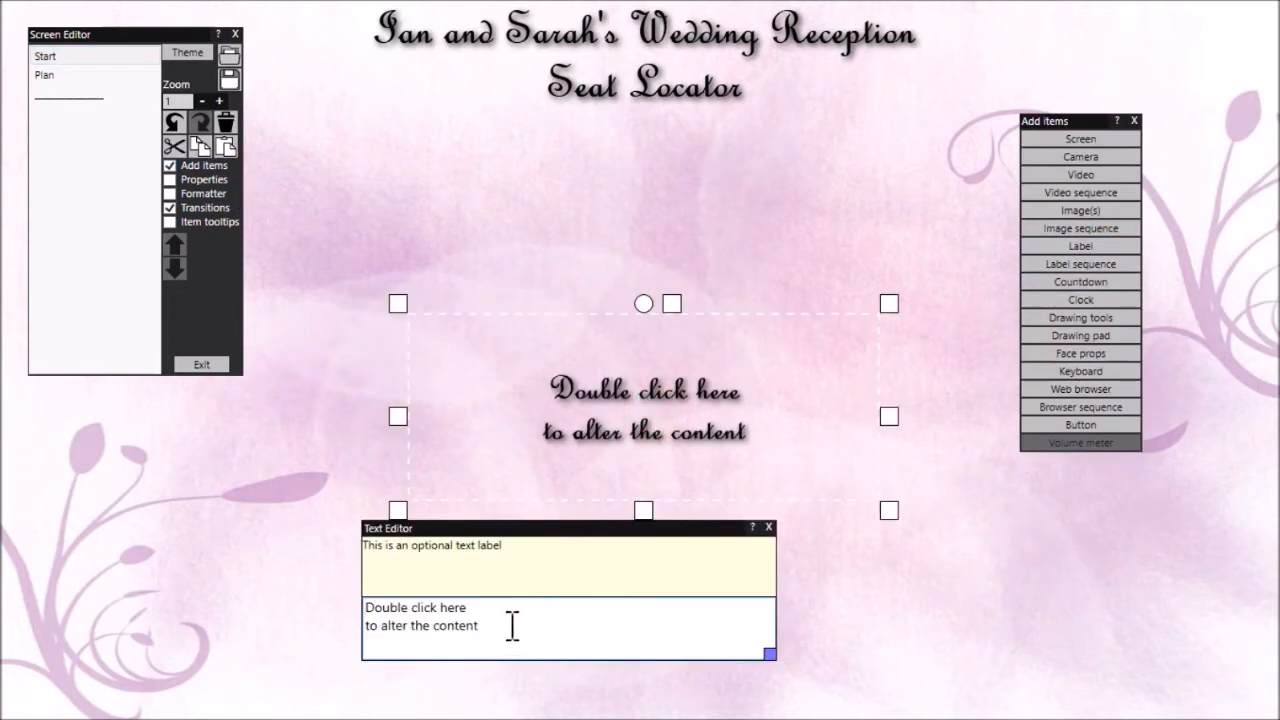
{"action": "left_click_drag", "start_coordinate": [511, 626], "coordinate": [363, 615]}
{"action": "type", "text": "Welc"}
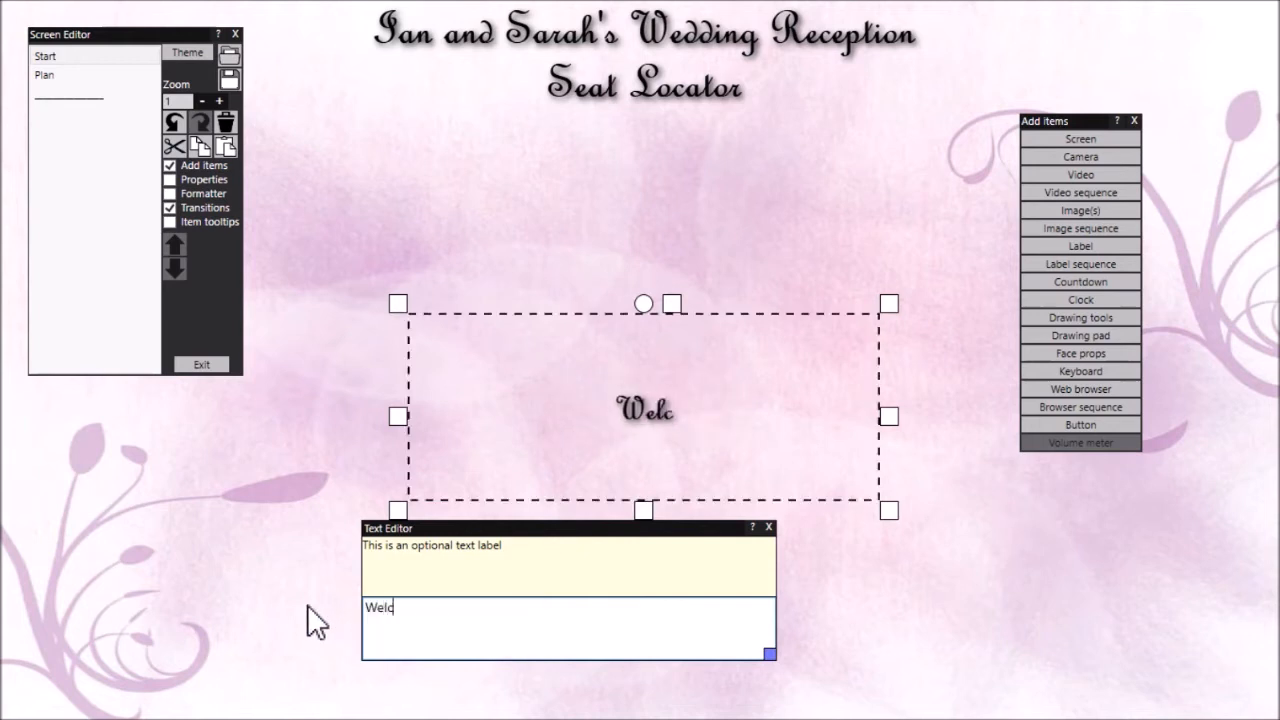
{"action": "type", "text": "ome. Touch "}
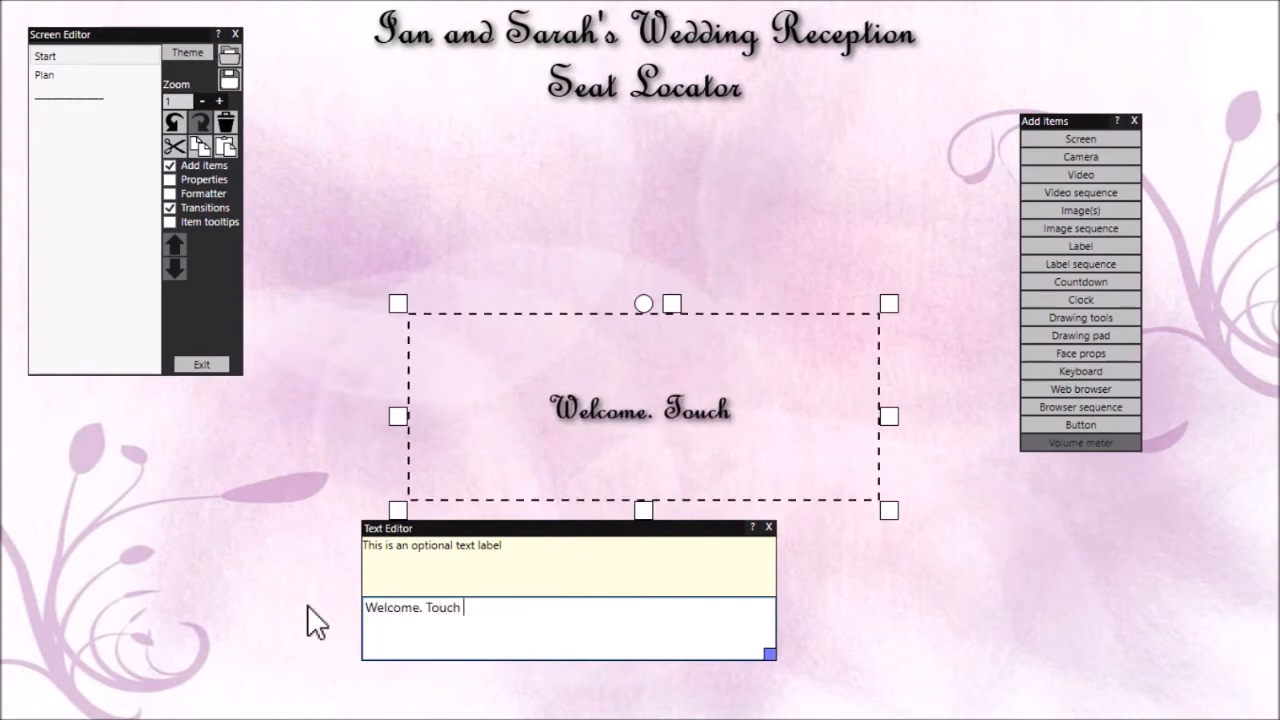
{"action": "type", "text": "your name "}
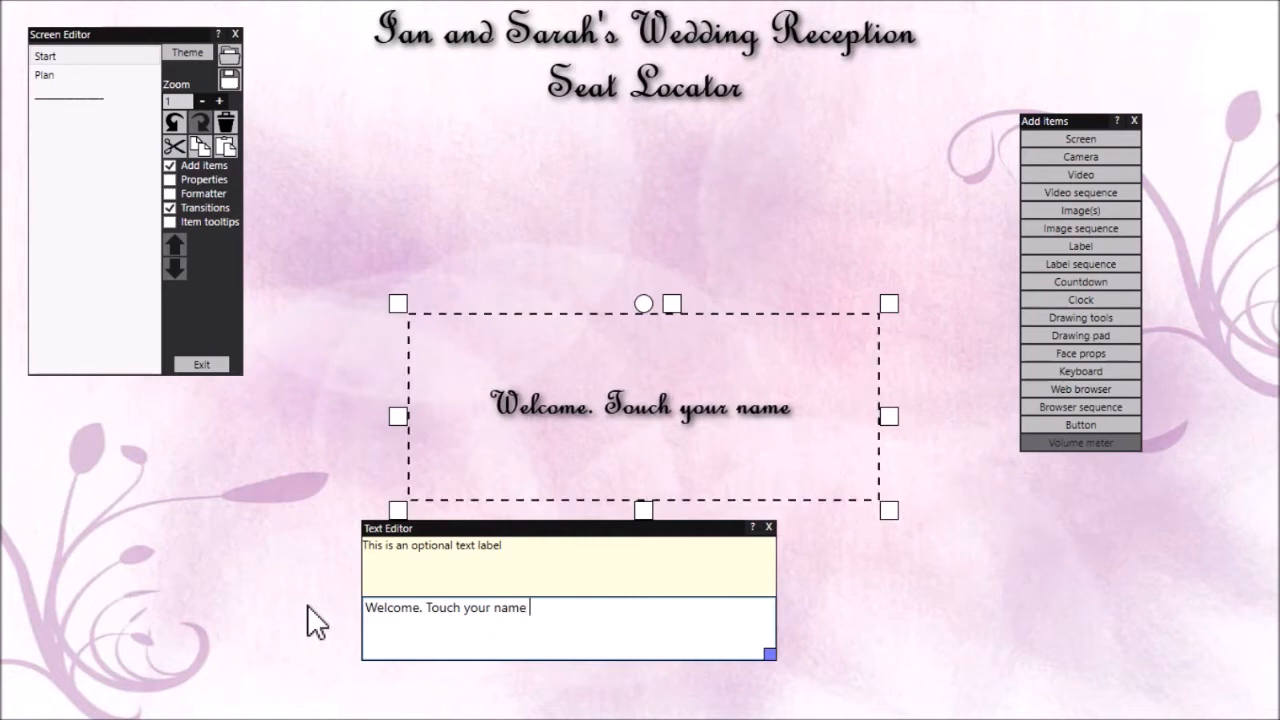
{"action": "type", "text": "to find"}
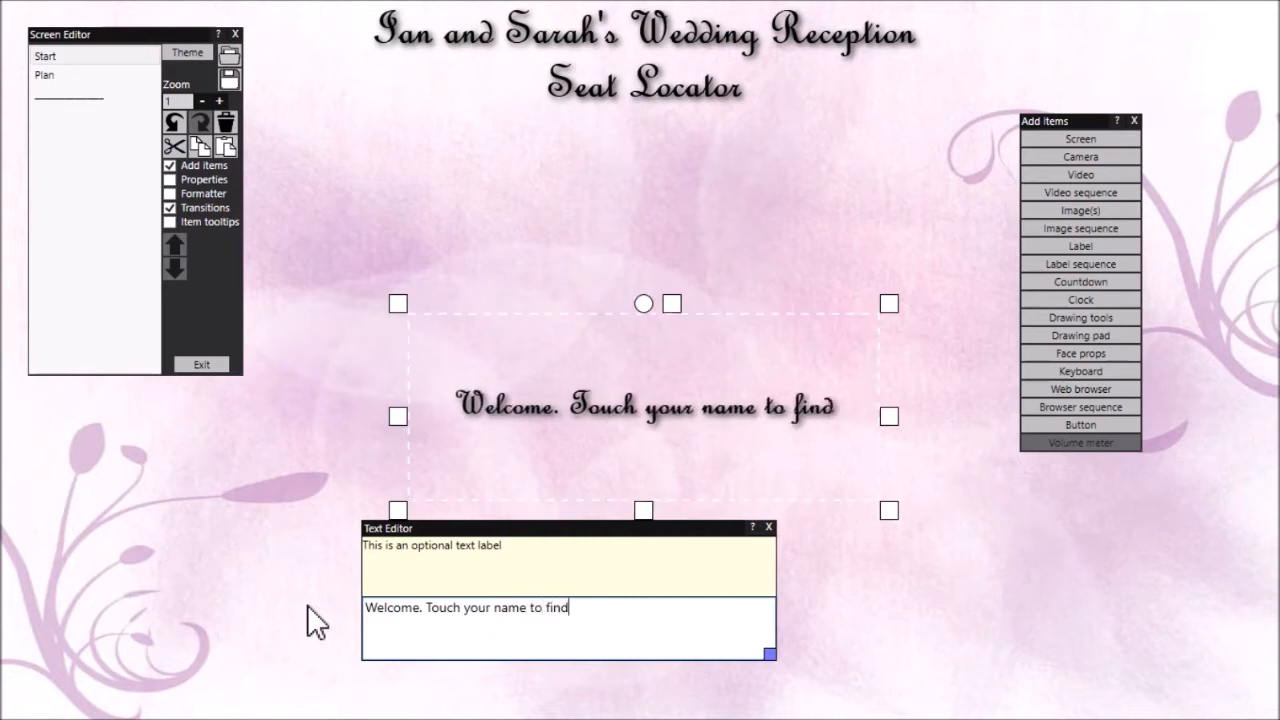
{"action": "type", "text": " your seat"}
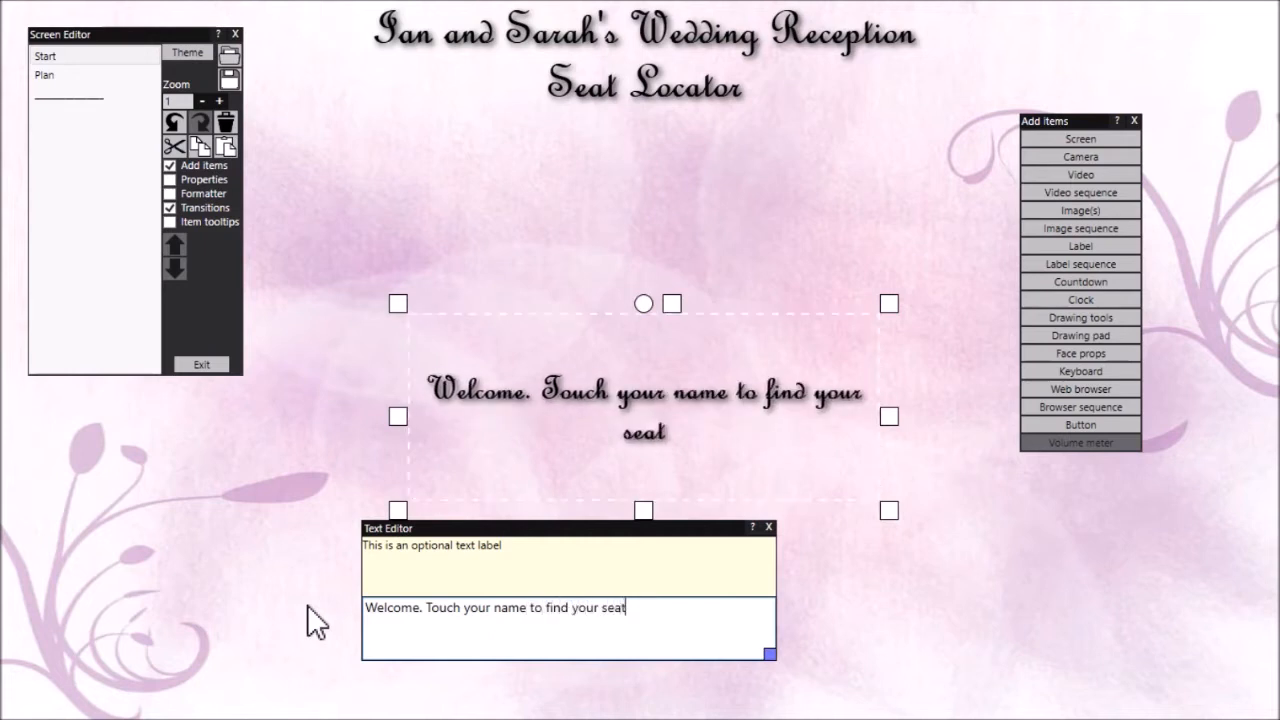
{"action": "type", "text": "..."}
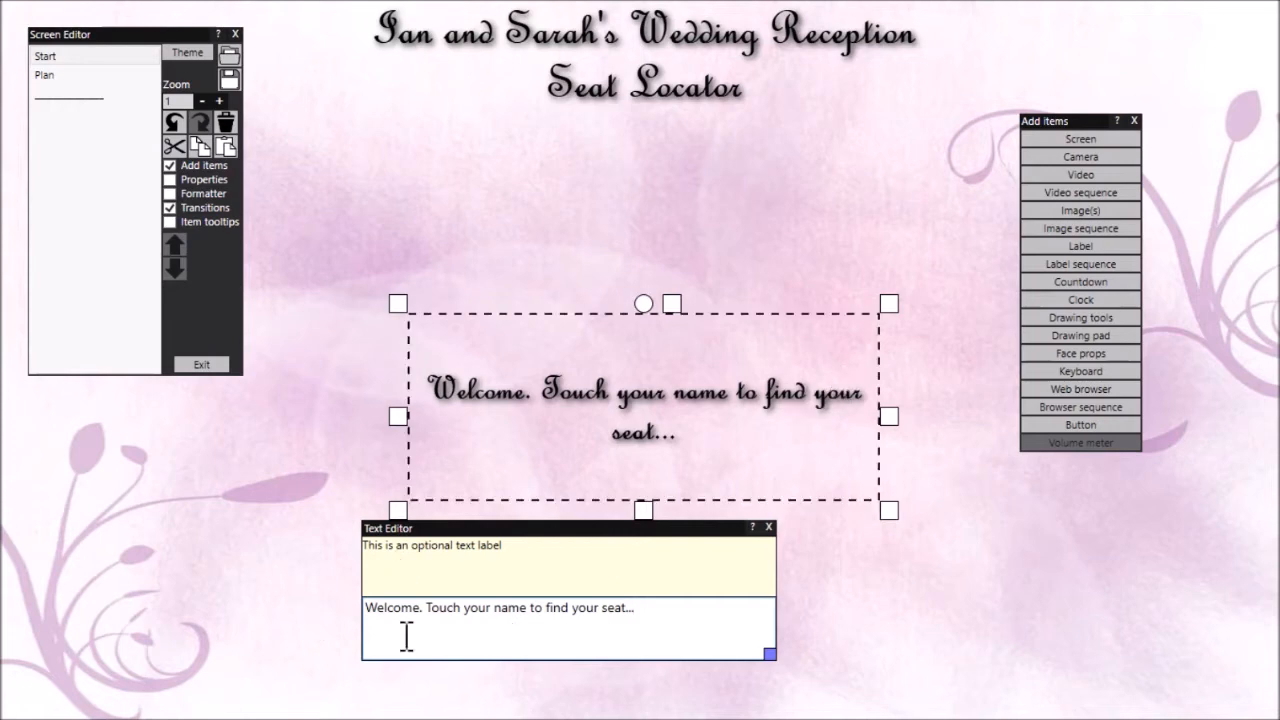
Show the welcome label's properties clear of the label and set its text size to 47
{"action": "left_click", "coordinate": [206, 178]}
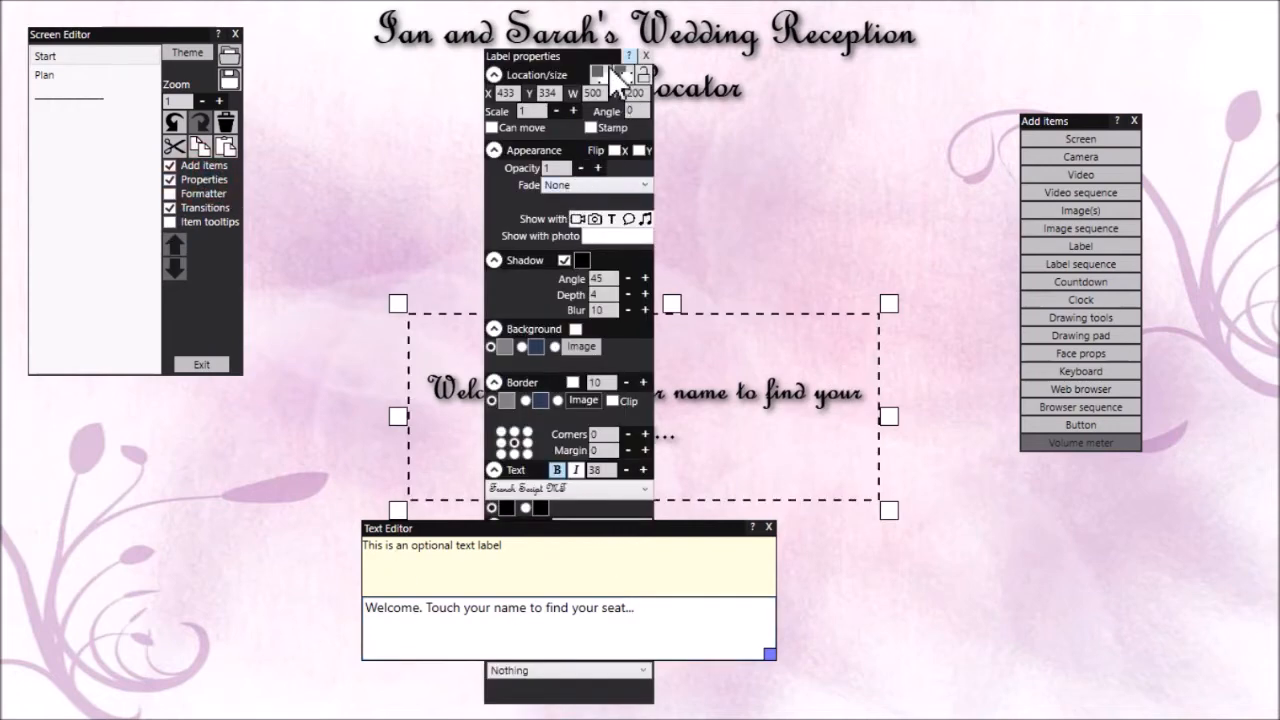
{"action": "left_click_drag", "start_coordinate": [588, 54], "coordinate": [1011, 50]}
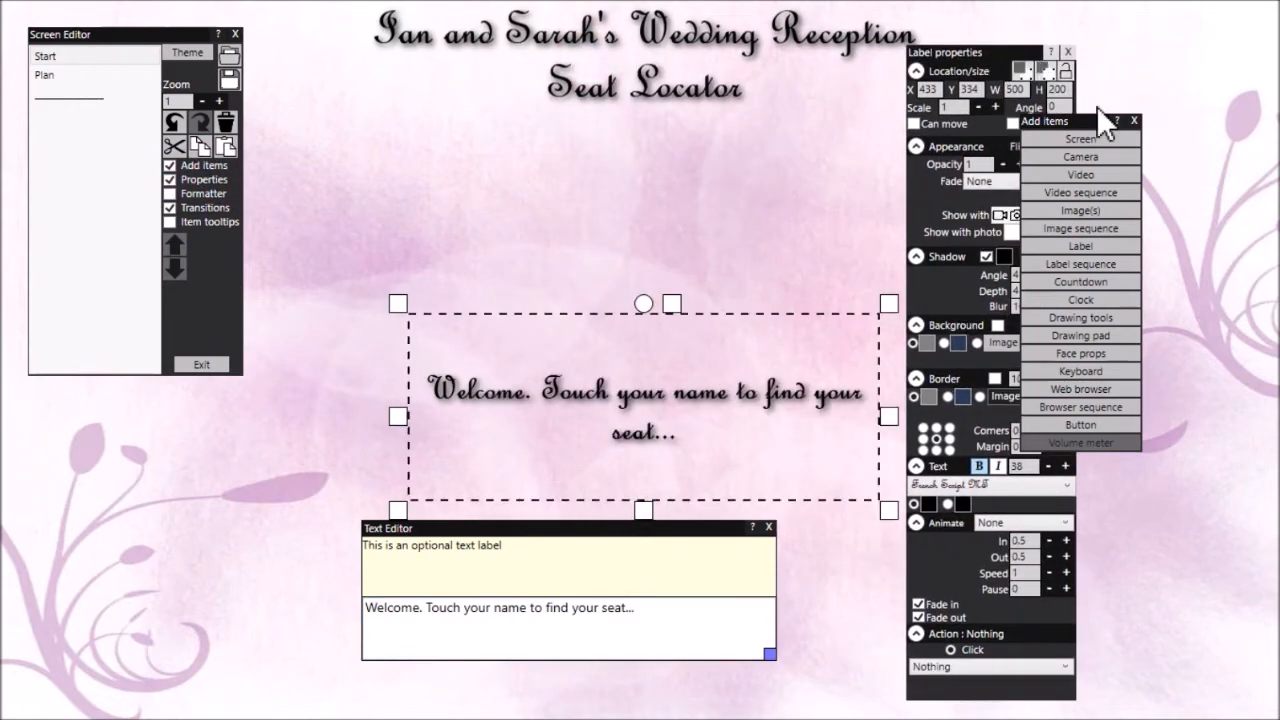
{"action": "left_click_drag", "start_coordinate": [1088, 117], "coordinate": [1148, 111]}
{"action": "left_click", "coordinate": [1066, 467]}
{"action": "left_click", "coordinate": [1066, 467]}
{"action": "left_click", "coordinate": [1066, 467]}
{"action": "left_click", "coordinate": [1066, 467]}
{"action": "left_click", "coordinate": [1066, 467]}
{"action": "left_click", "coordinate": [1066, 467]}
{"action": "left_click", "coordinate": [1066, 467]}
{"action": "left_click", "coordinate": [1066, 467]}
{"action": "left_click", "coordinate": [1066, 467]}
Move the welcome label just below the title, resize it to about 698 by 108 for a single line, and centre it horizontally
{"action": "left_click_drag", "start_coordinate": [729, 406], "coordinate": [577, 194]}
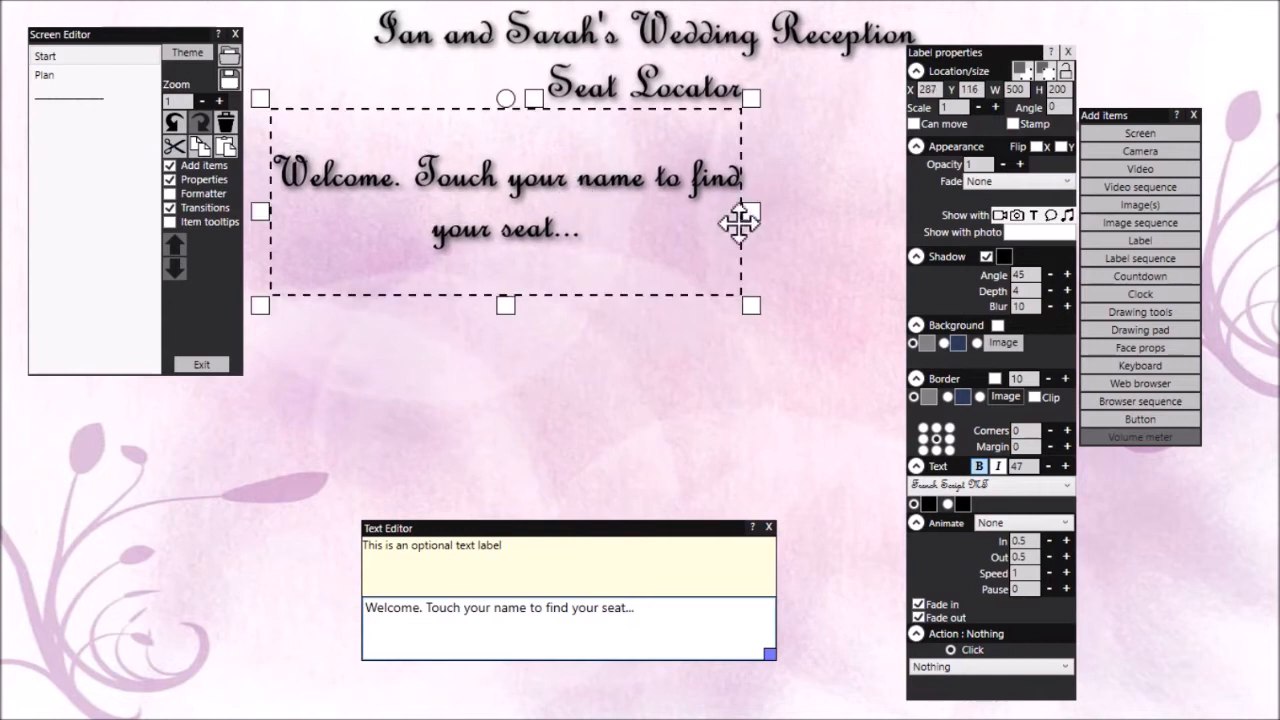
{"action": "left_click_drag", "start_coordinate": [751, 206], "coordinate": [952, 200]}
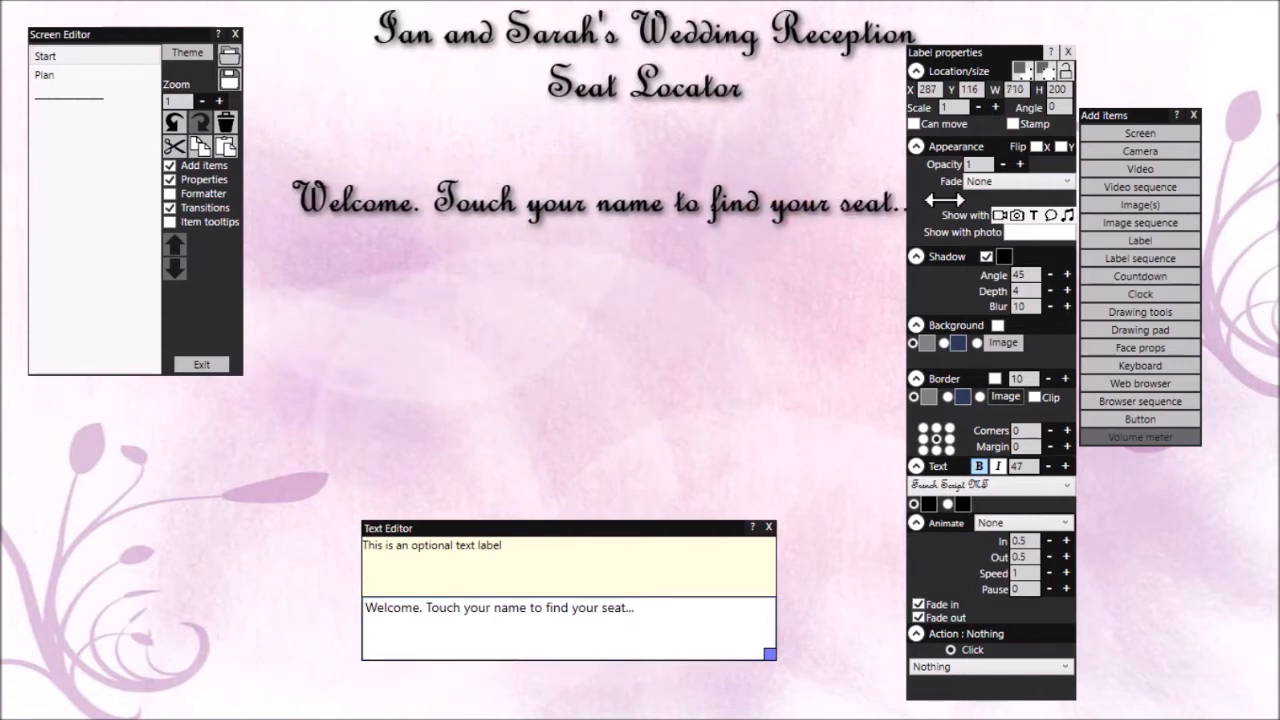
{"action": "left_click_drag", "start_coordinate": [605, 305], "coordinate": [621, 218]}
{"action": "left_click_drag", "start_coordinate": [954, 52], "coordinate": [1176, 56]}
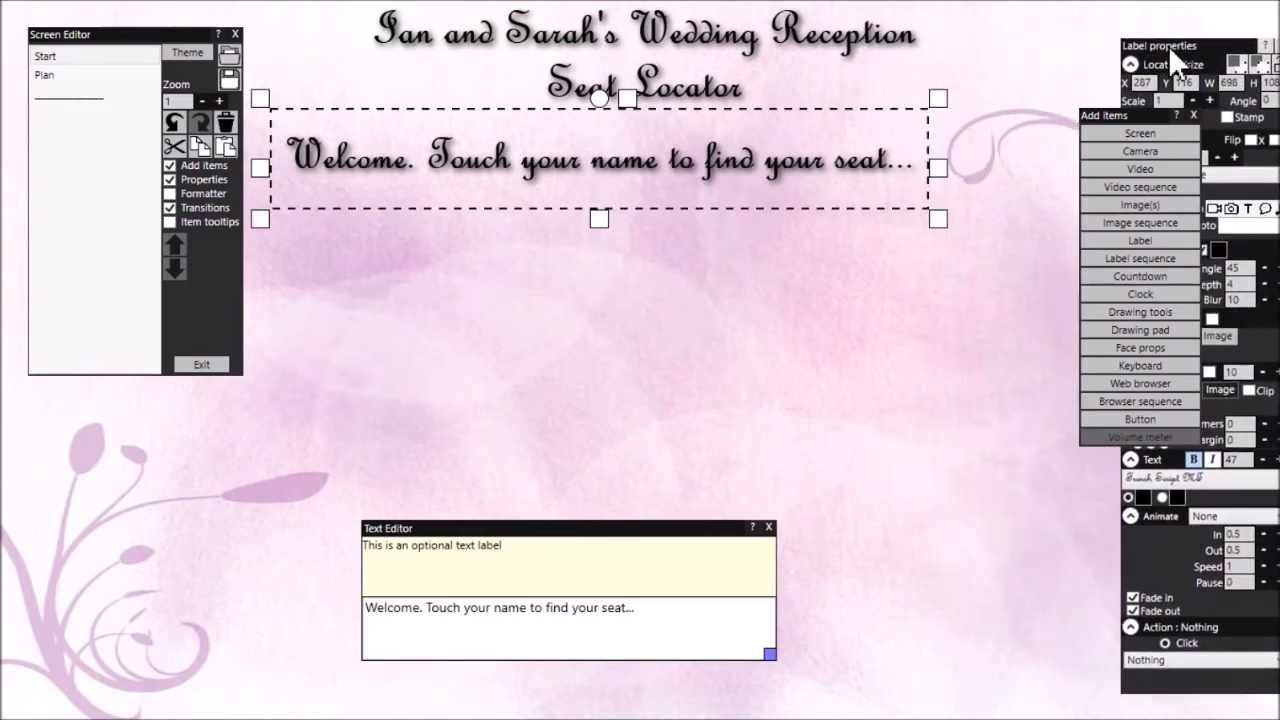
{"action": "left_click_drag", "start_coordinate": [654, 177], "coordinate": [685, 167]}
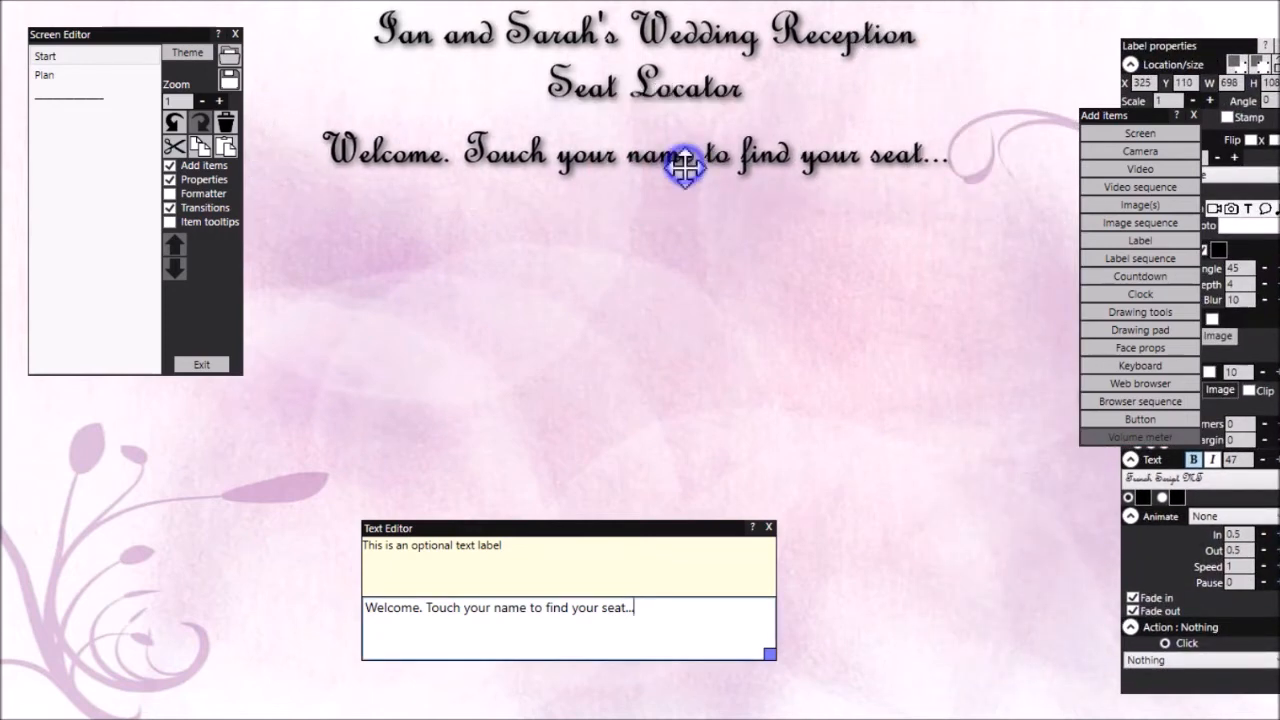
{"action": "right_click", "coordinate": [685, 167]}
{"action": "left_click", "coordinate": [606, 176]}
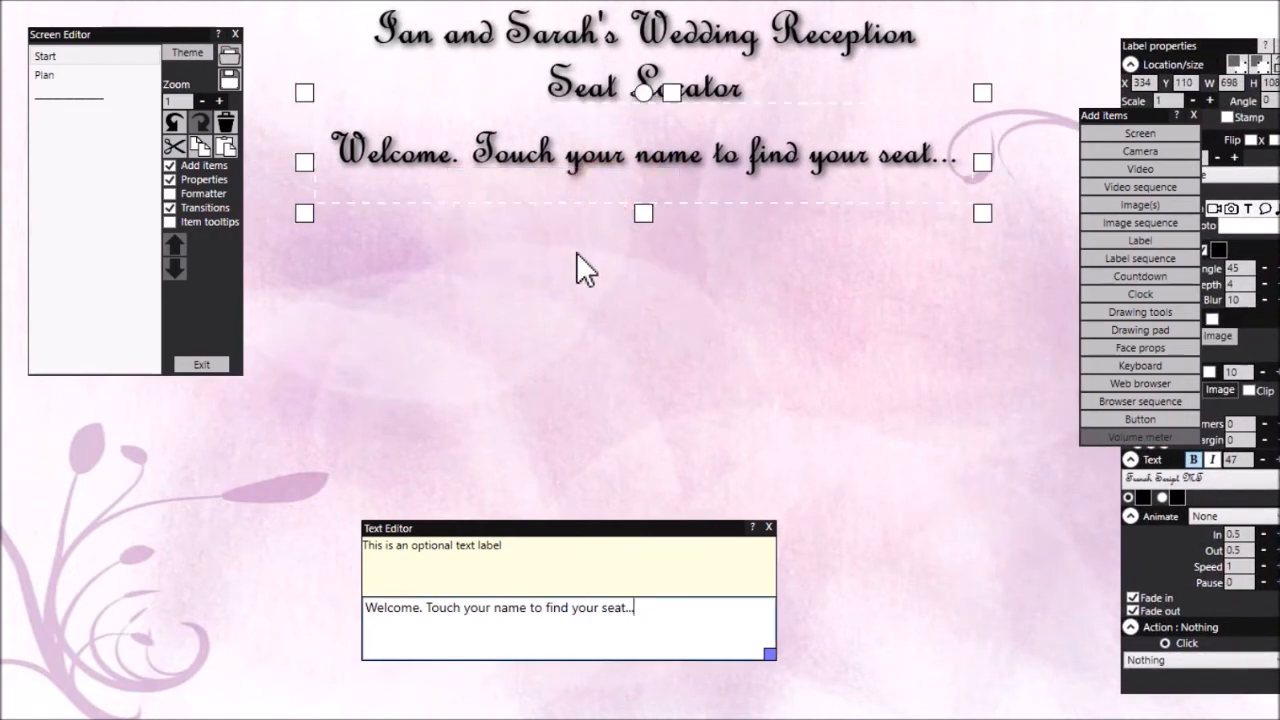
{"action": "left_click", "coordinate": [359, 469]}
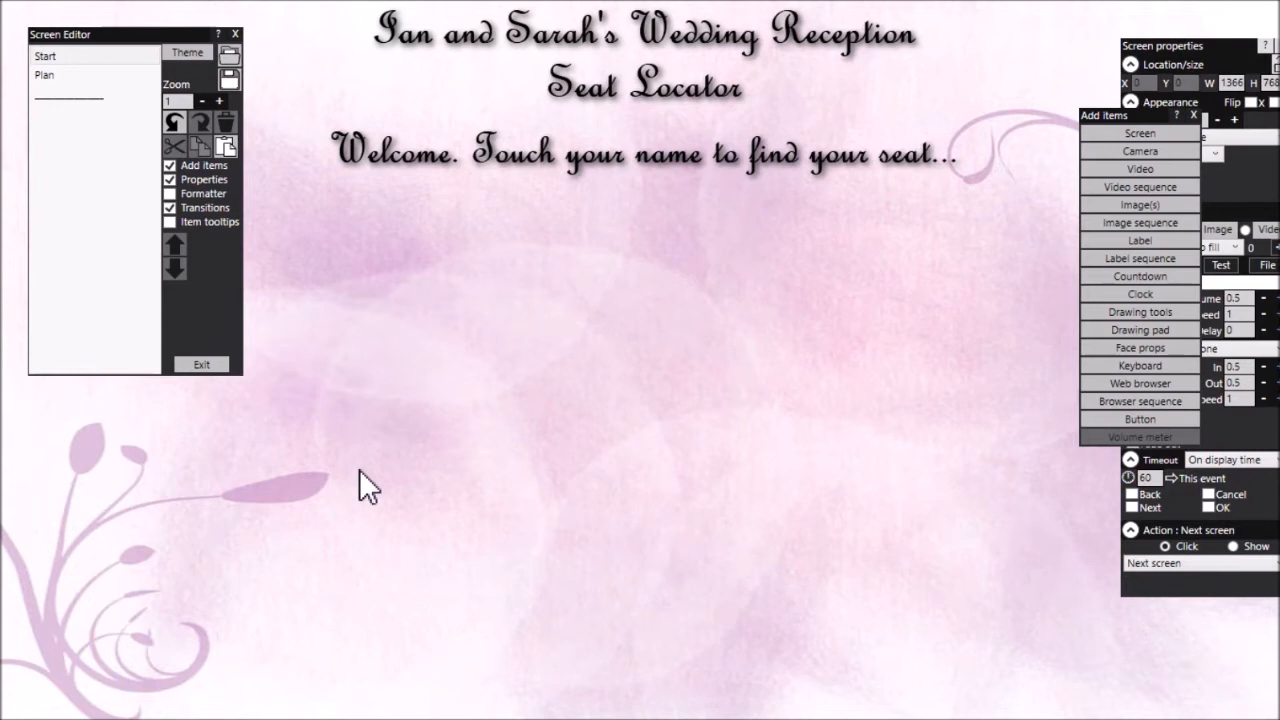
Add another label to the Start screen and enter the first guest's full name as its text
{"action": "left_click", "coordinate": [1163, 242]}
{"action": "left_click", "coordinate": [644, 386]}
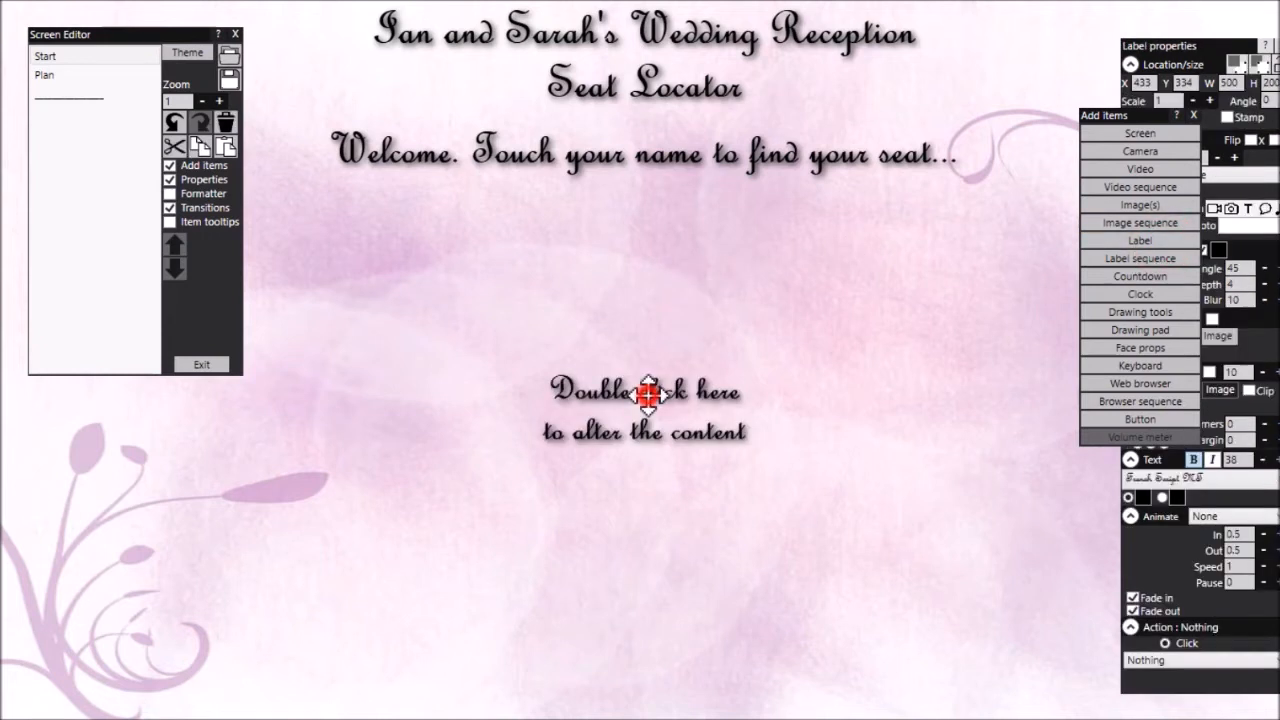
{"action": "left_click_drag", "start_coordinate": [518, 630], "coordinate": [358, 596]}
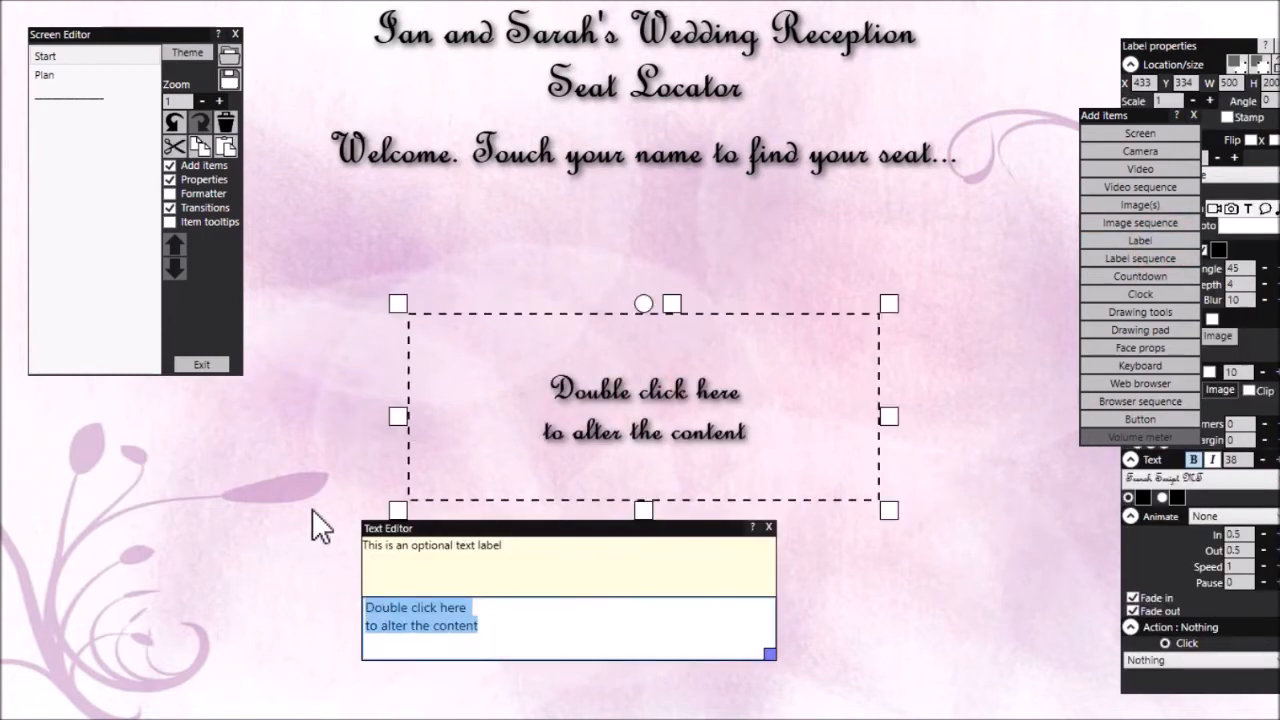
{"action": "type", "text": "Sa"}
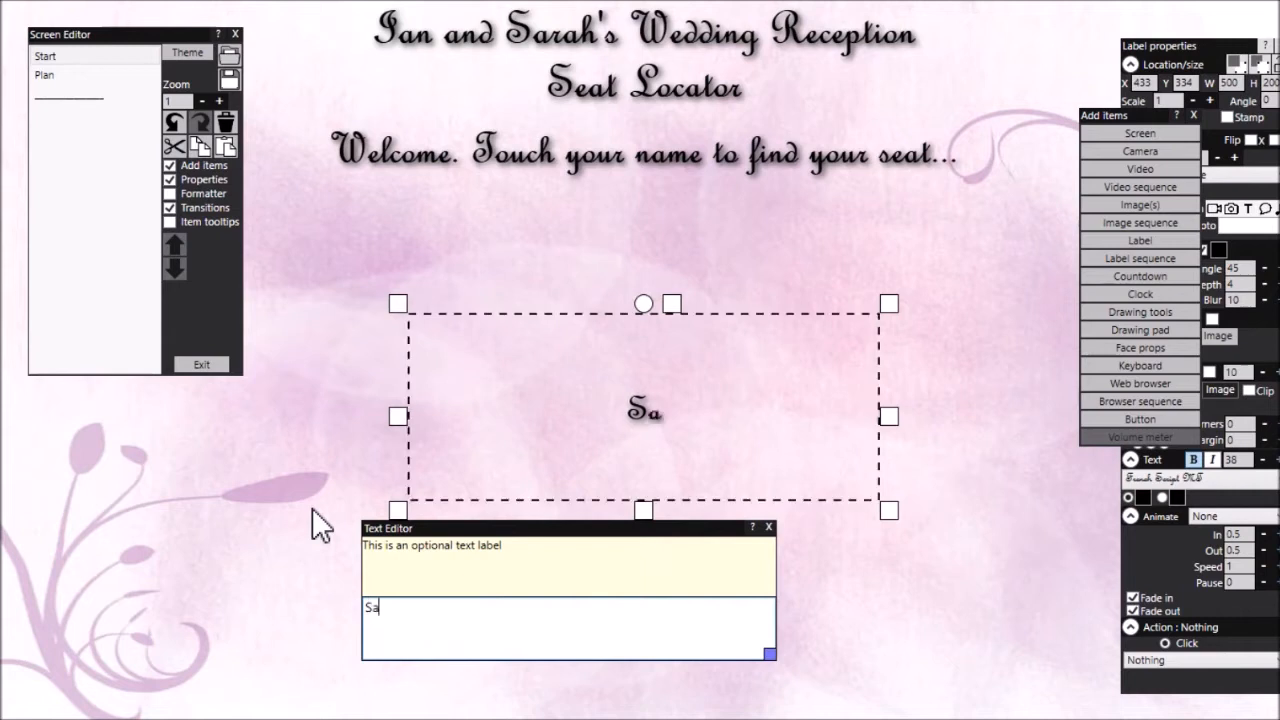
{"action": "type", "text": "rah Smith"}
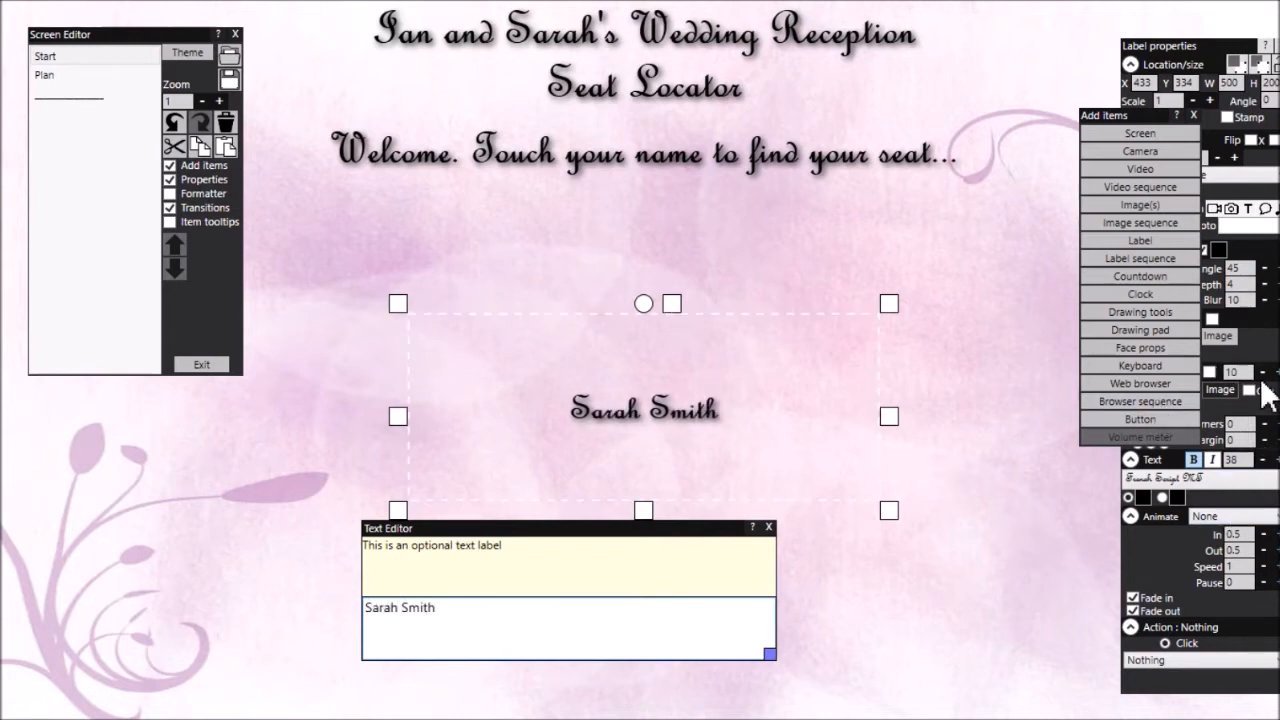
Set the guest name label's text size to 49, shrink it to about 262 by 68, and place it below the welcome text's left part
{"action": "left_click", "coordinate": [1276, 460]}
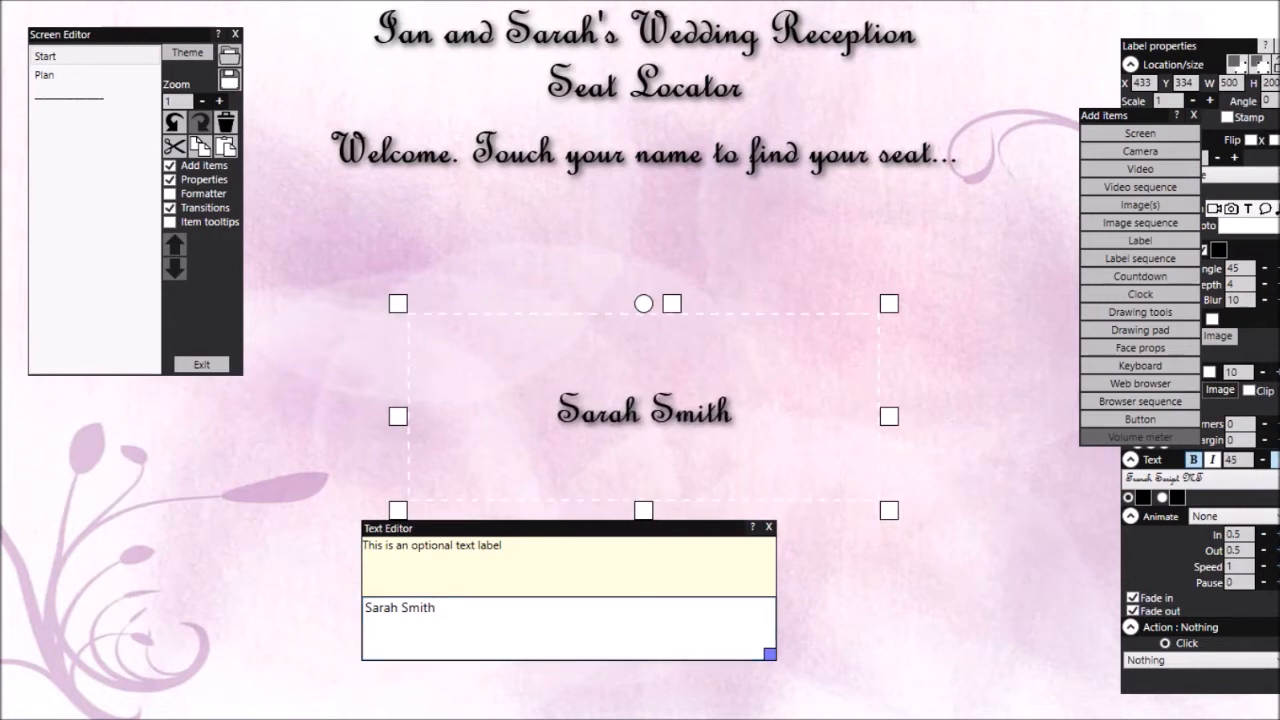
{"action": "left_click_drag", "start_coordinate": [892, 512], "coordinate": [674, 392]}
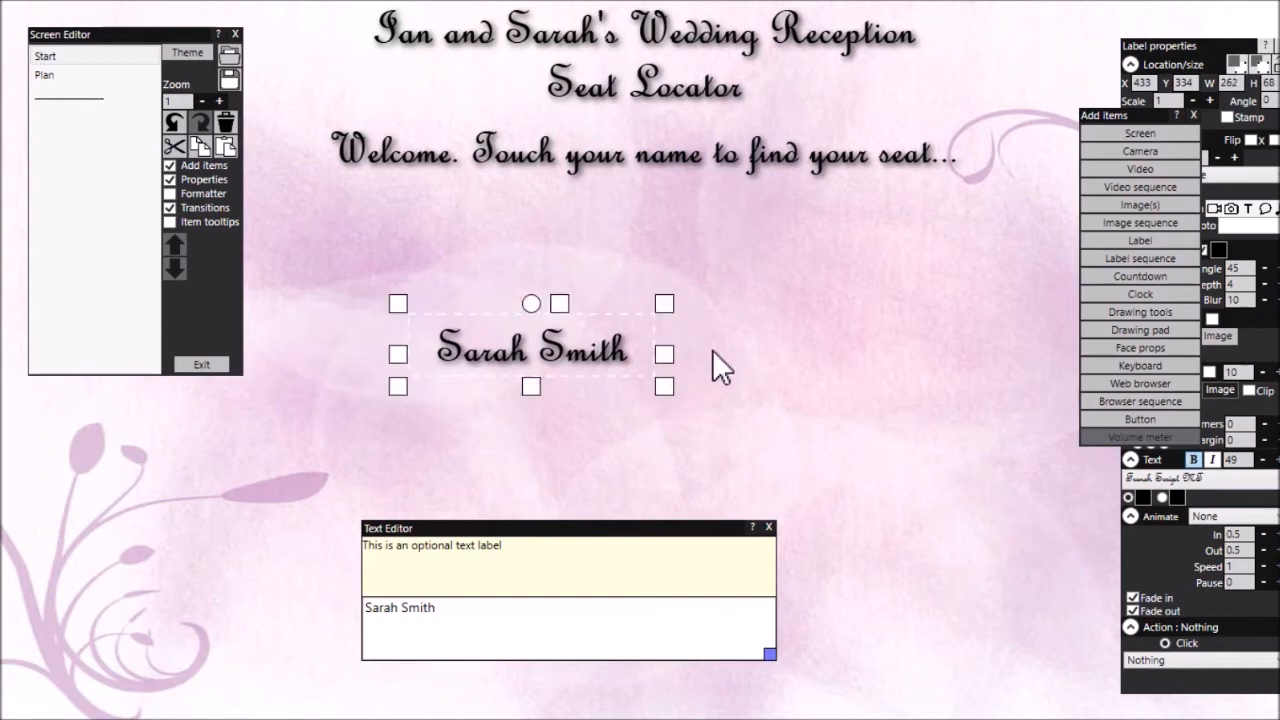
{"action": "left_click_drag", "start_coordinate": [584, 355], "coordinate": [499, 280]}
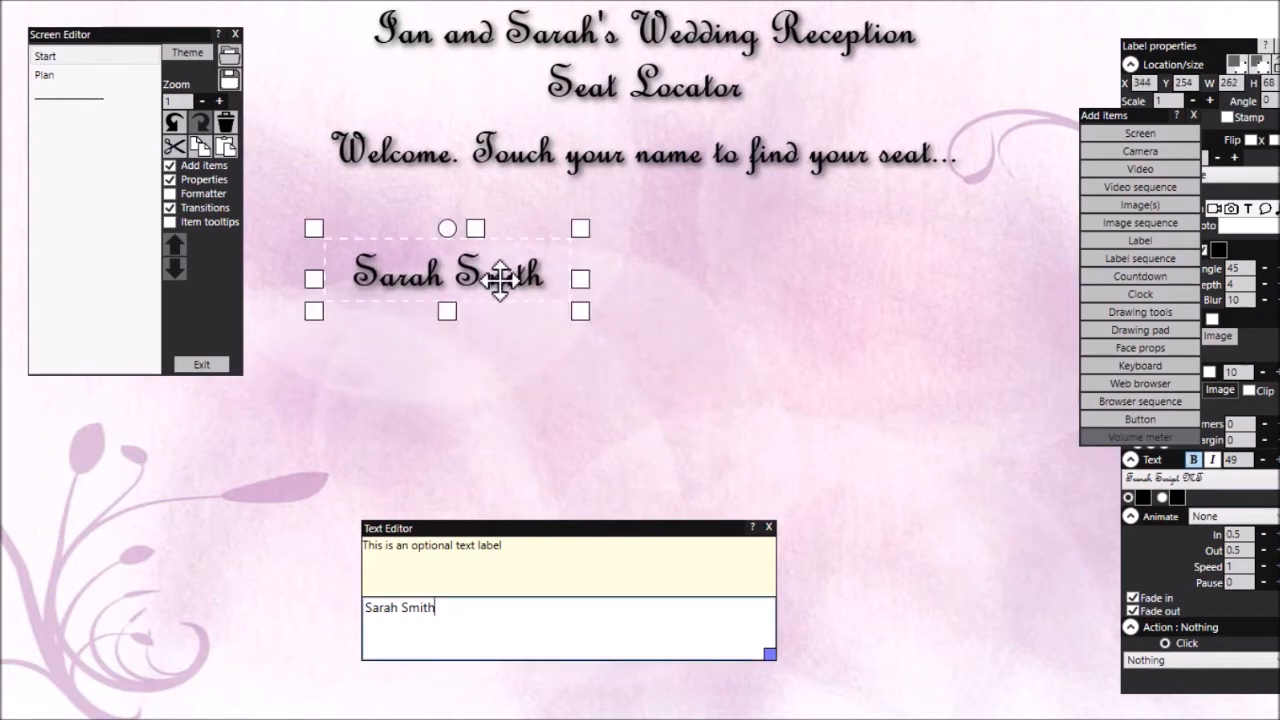
Put away the list of addable items and set the guest name label's click action to Show screen
{"action": "left_click", "coordinate": [1195, 117]}
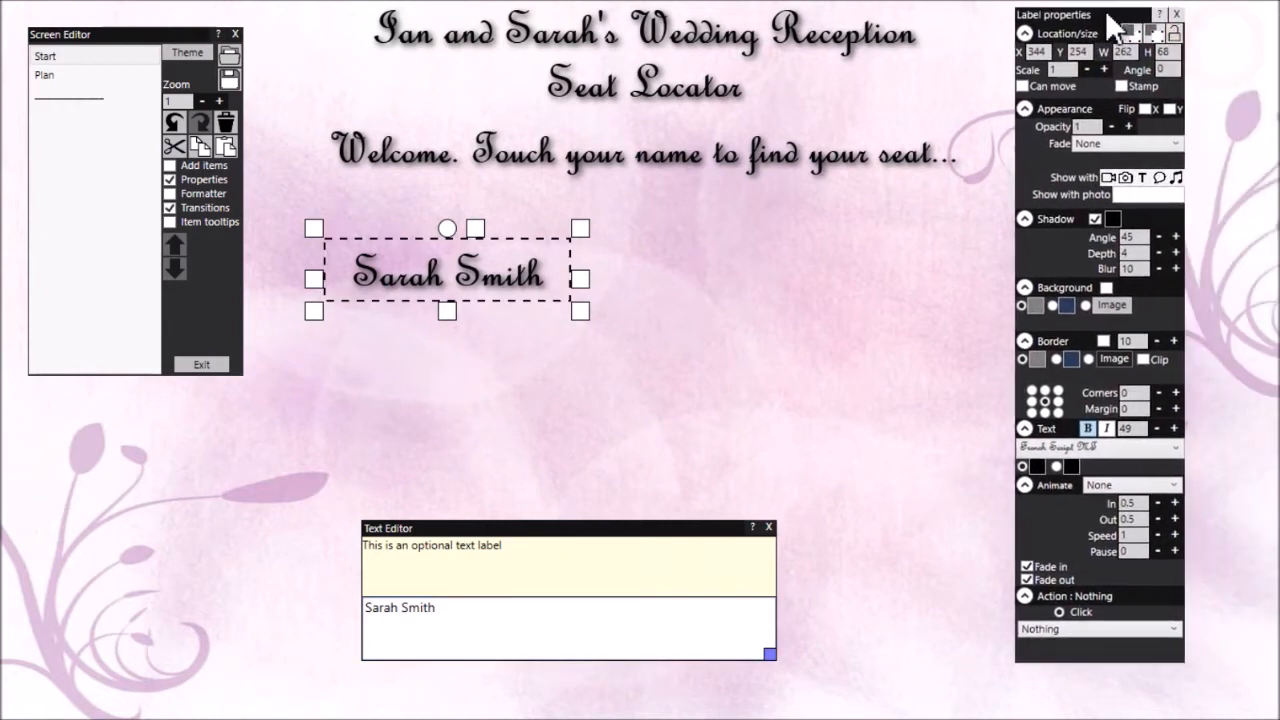
{"action": "left_click", "coordinate": [1156, 623]}
{"action": "left_click_drag", "start_coordinate": [1161, 466], "coordinate": [1162, 517]}
{"action": "left_click", "coordinate": [1046, 421]}
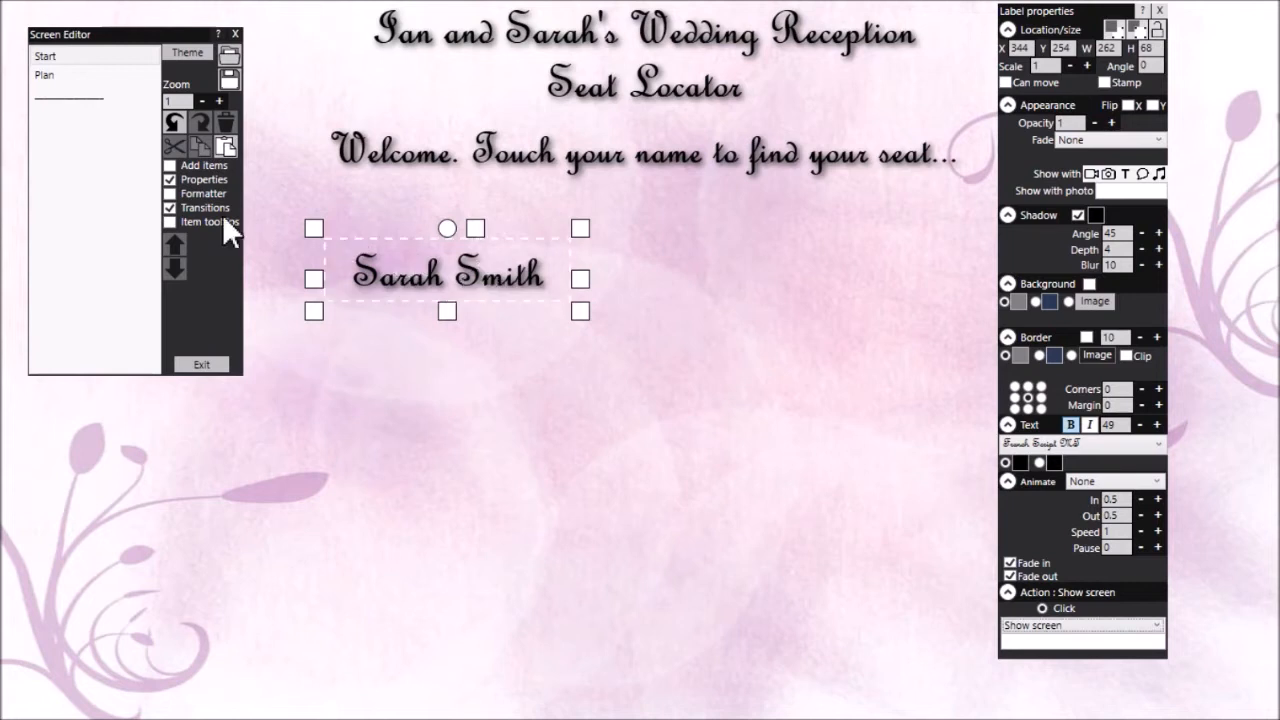
Add a new screen named with the first guest's full name and move it below Plan in the screen list
{"action": "left_click", "coordinate": [188, 166]}
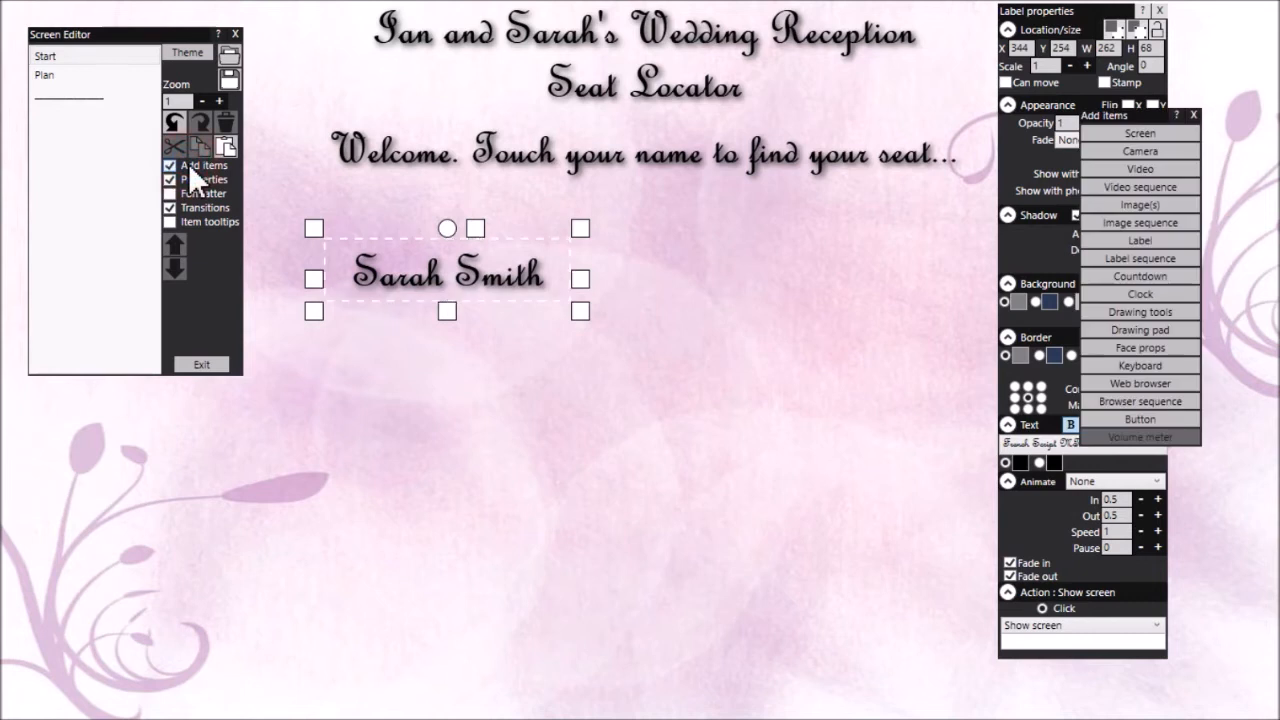
{"action": "left_click", "coordinate": [1163, 134]}
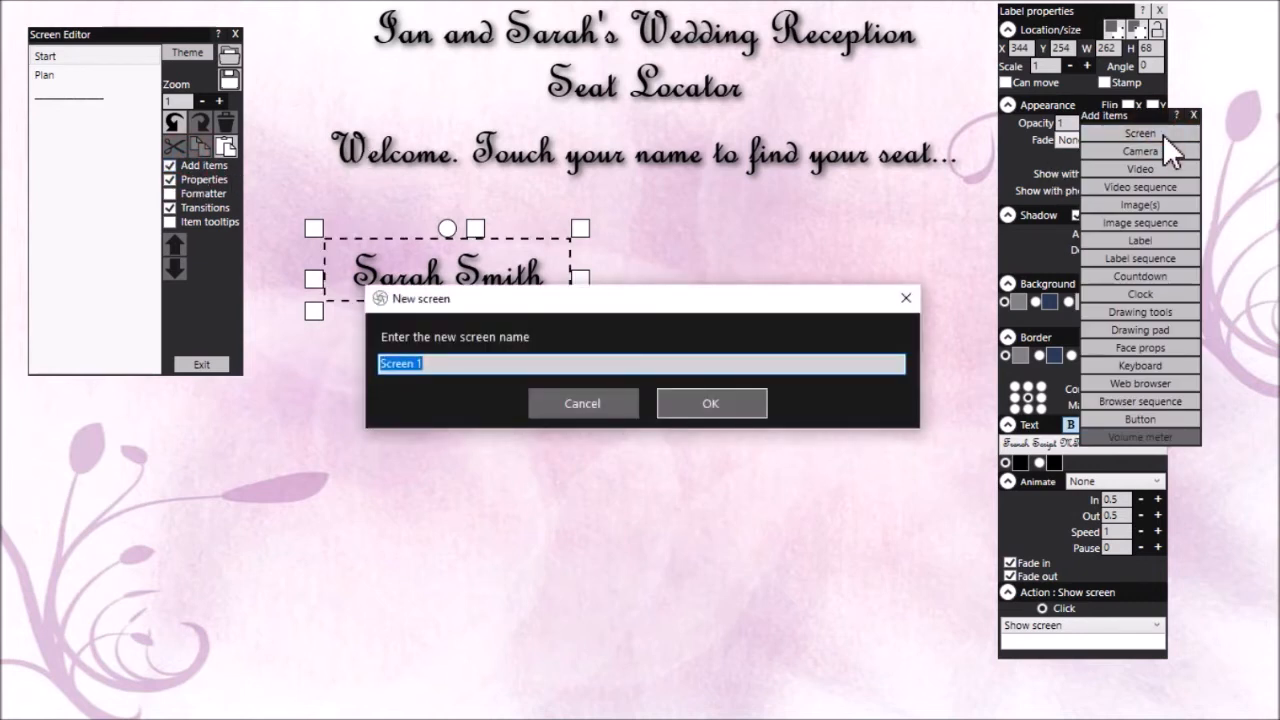
{"action": "type", "text": "Sarah Smith"}
{"action": "left_click", "coordinate": [716, 405]}
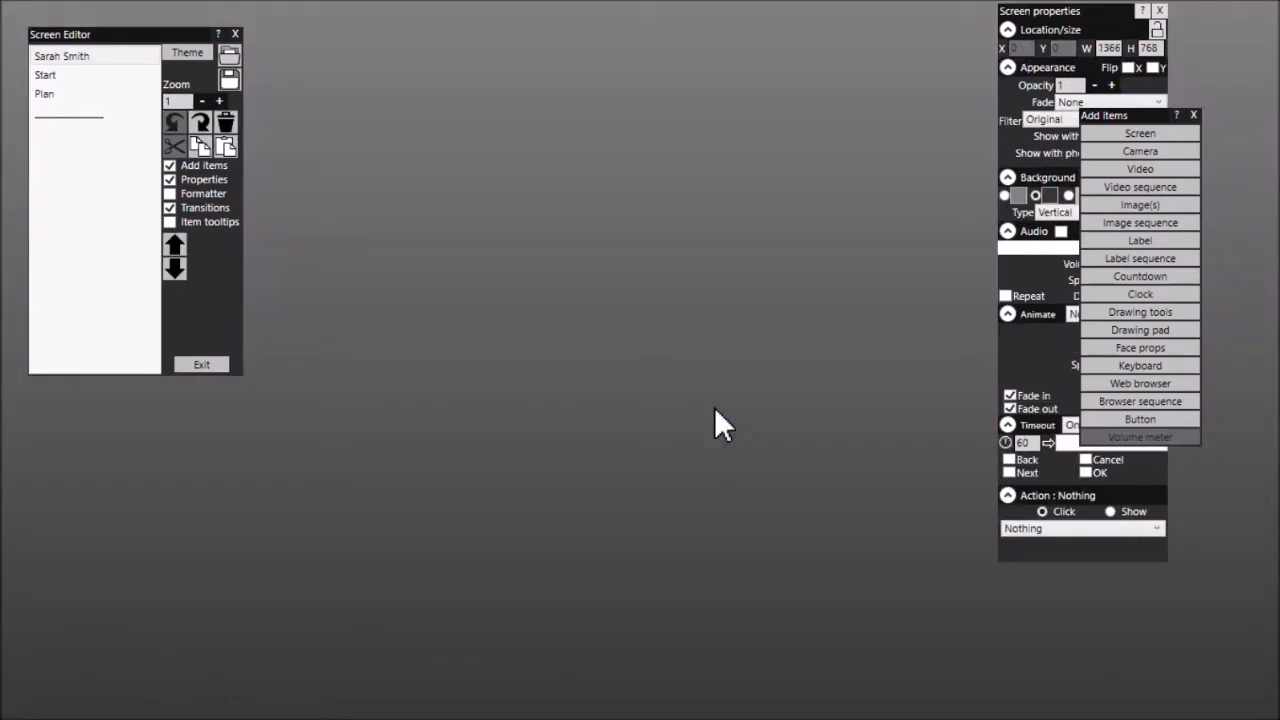
{"action": "left_click", "coordinate": [86, 58]}
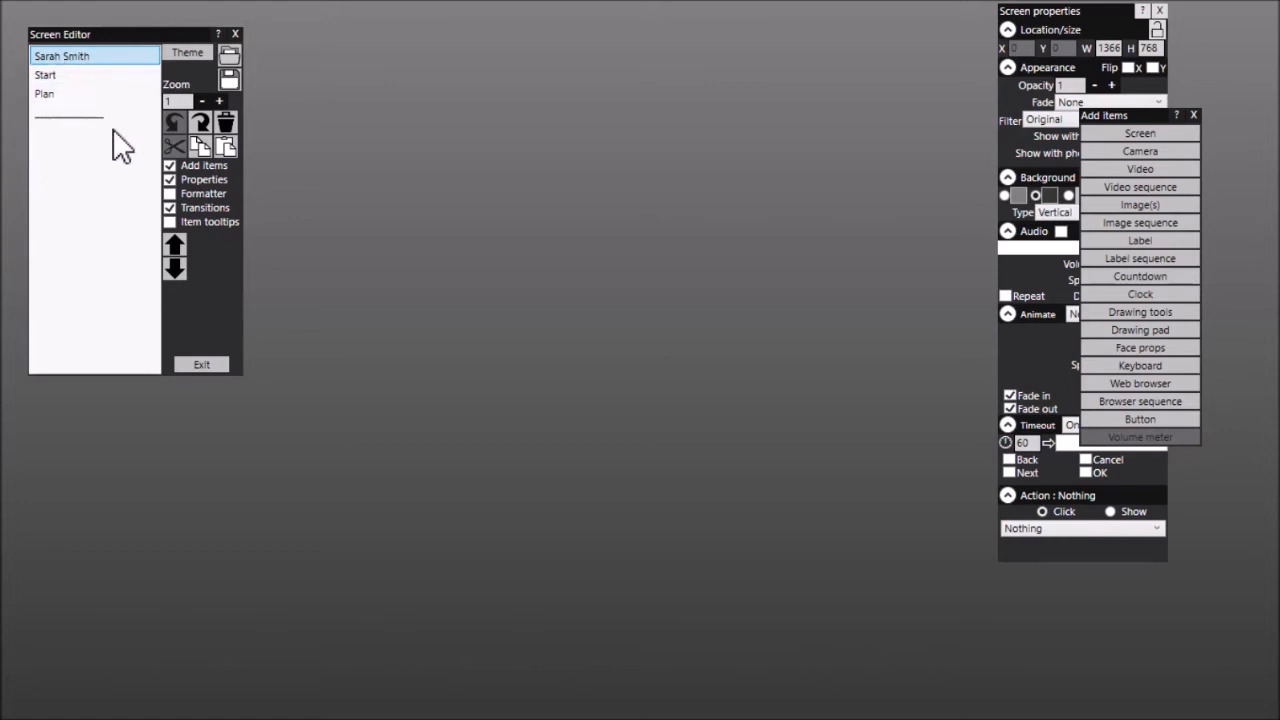
{"action": "left_click", "coordinate": [176, 266]}
{"action": "left_click", "coordinate": [177, 267]}
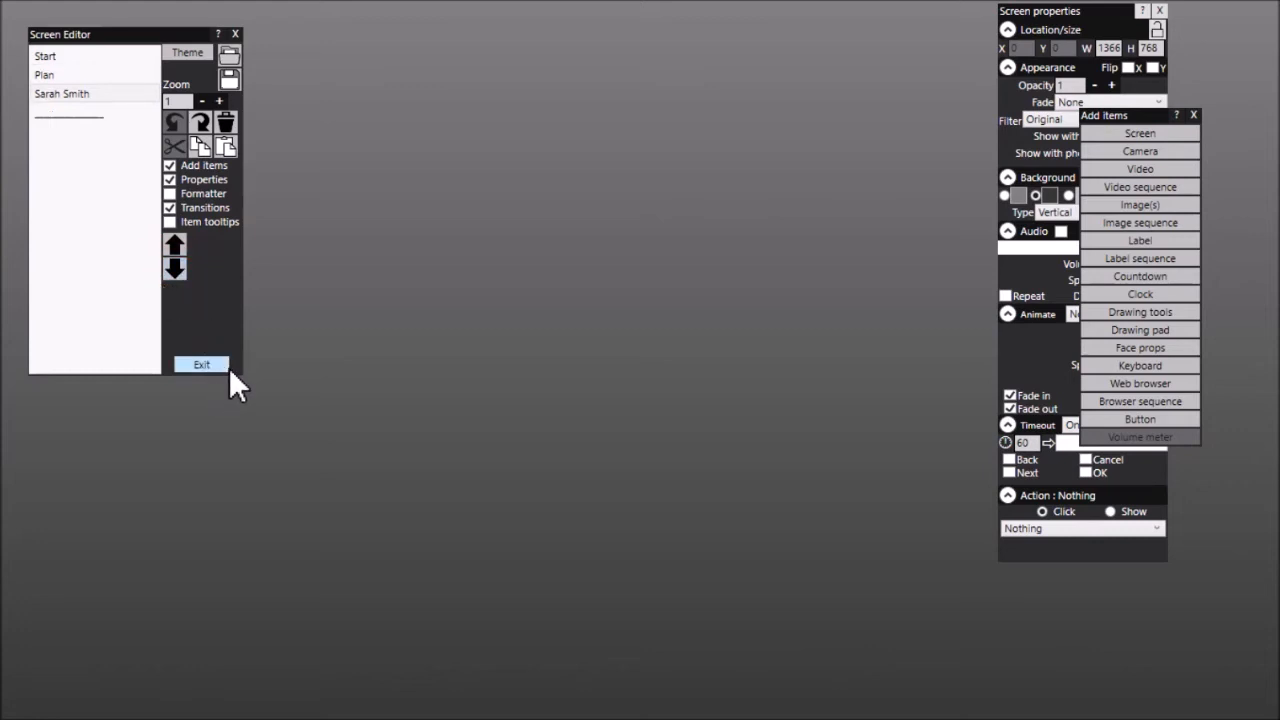
Set the guest screen's background to the seating plan image from the Wedding and Valentine category
{"action": "left_click", "coordinate": [1194, 115]}
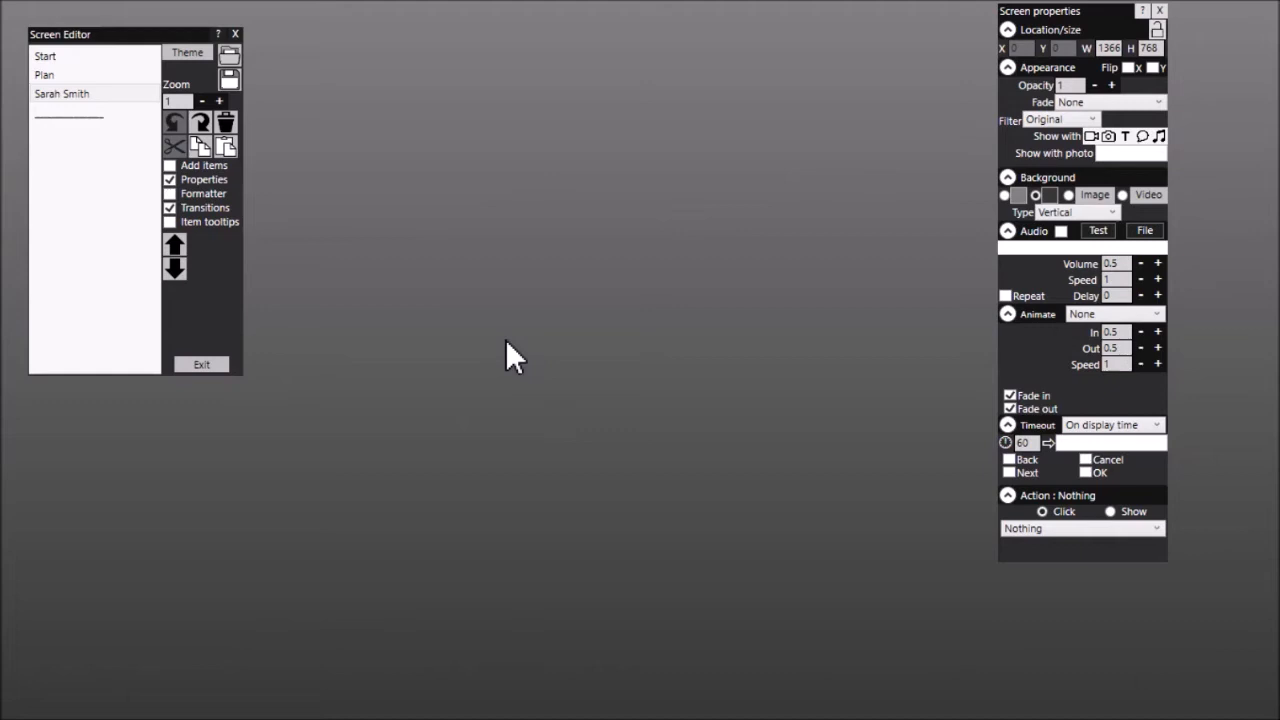
{"action": "left_click", "coordinate": [1096, 195]}
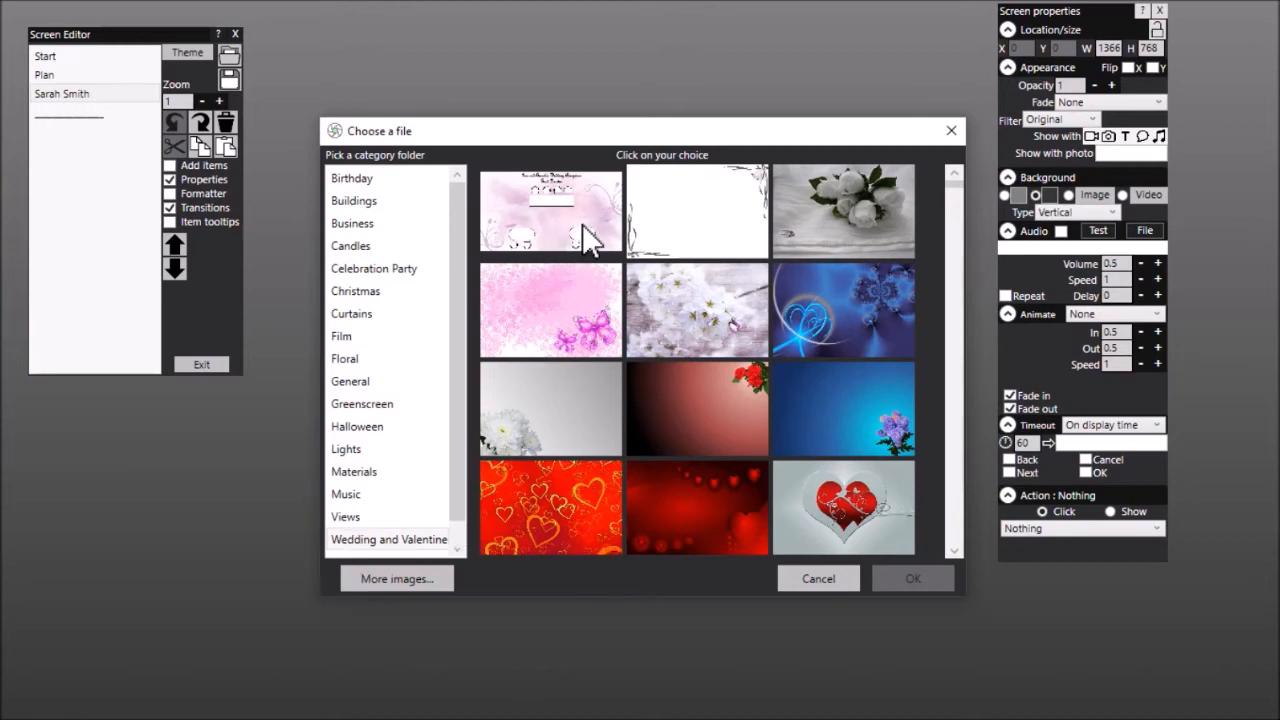
{"action": "left_click", "coordinate": [584, 220]}
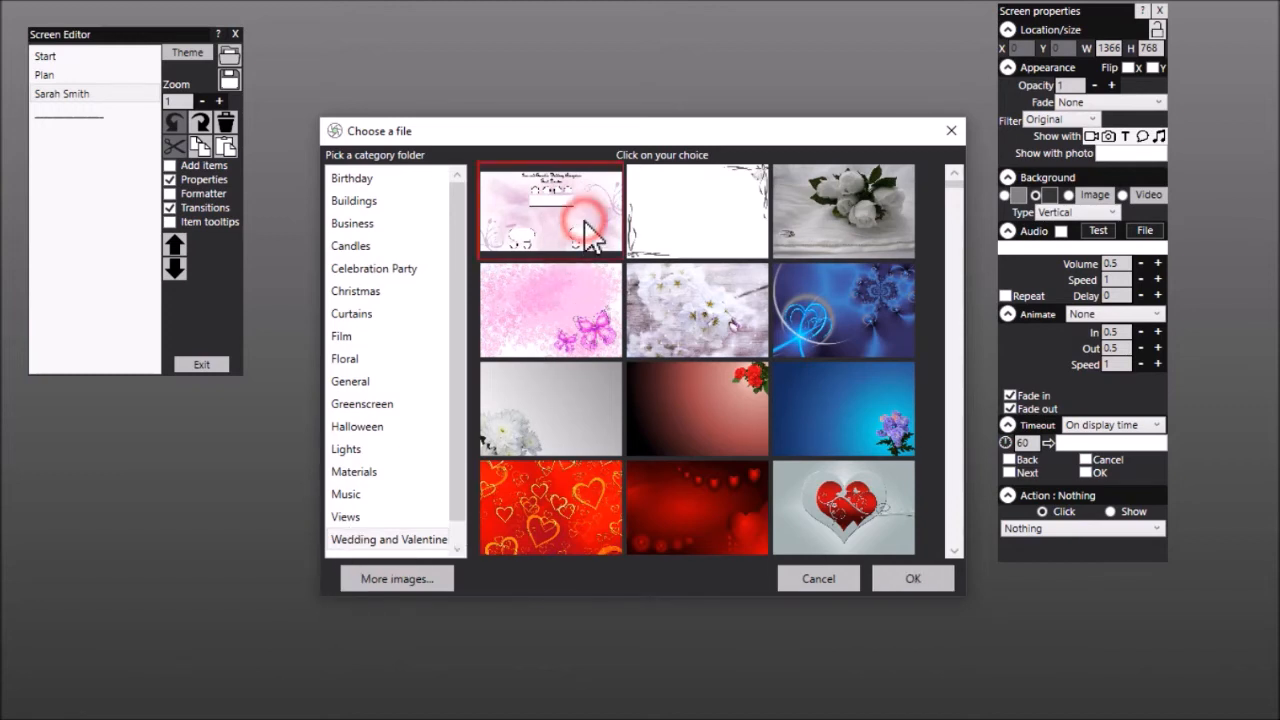
{"action": "left_click", "coordinate": [914, 578]}
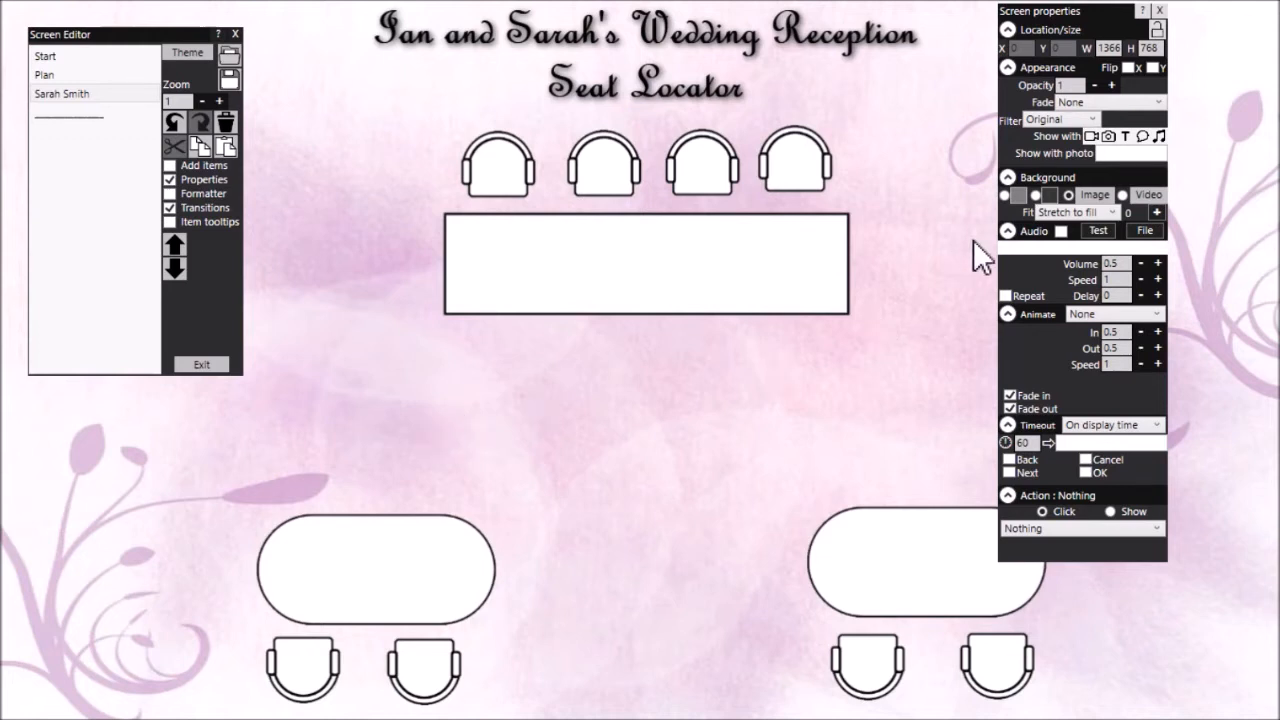
Add a label greeting the guest with "Hi" and their first name, followed by "This is your seat" on a second line
{"action": "left_click", "coordinate": [205, 168]}
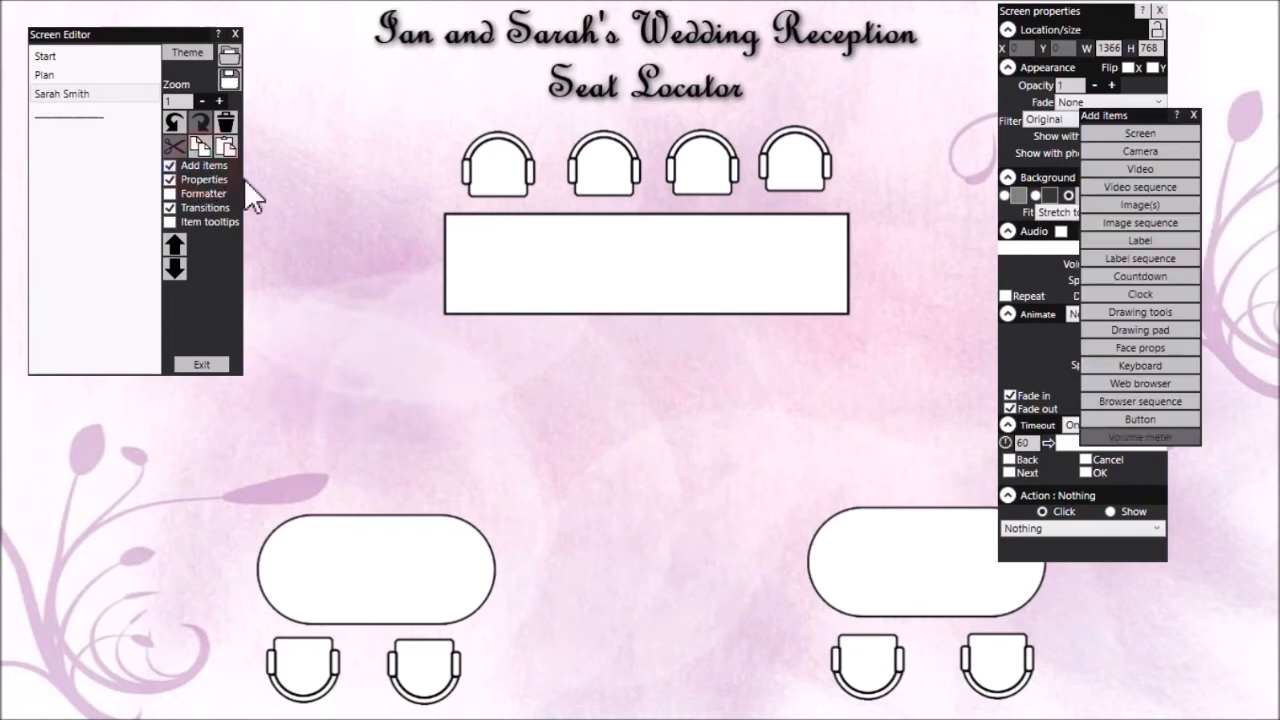
{"action": "left_click", "coordinate": [1151, 240]}
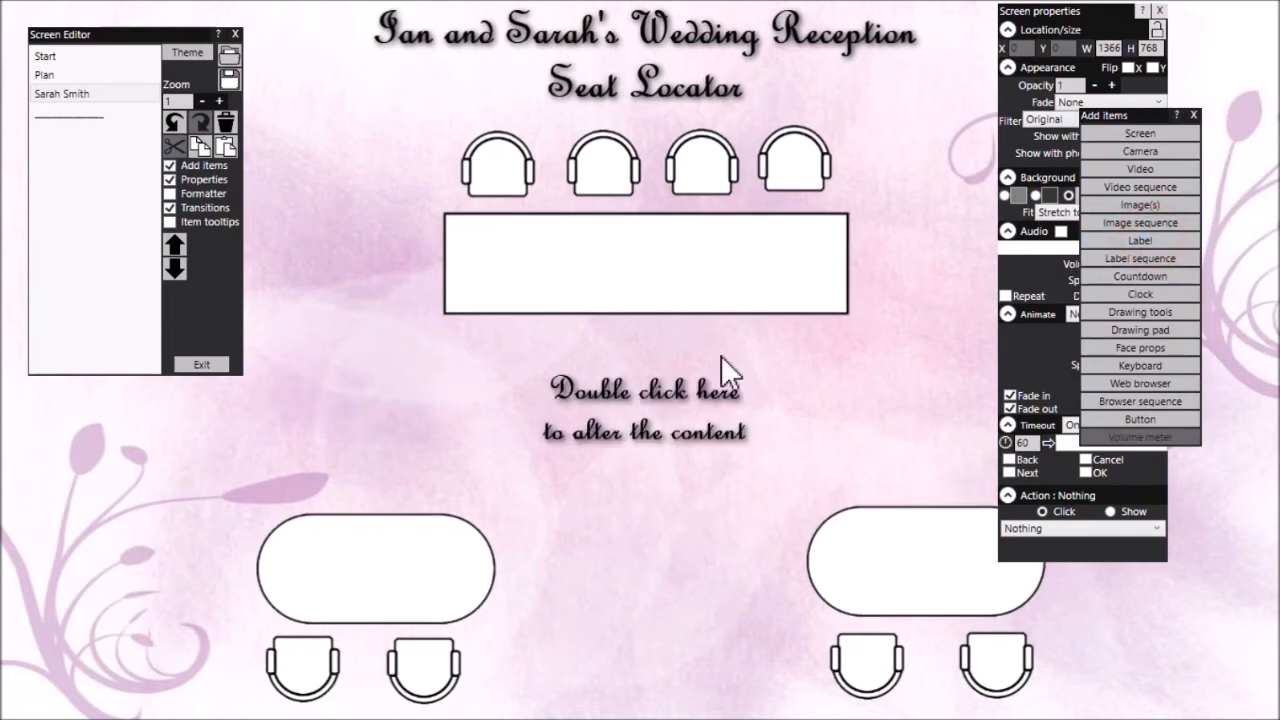
{"action": "double_click", "coordinate": [650, 413]}
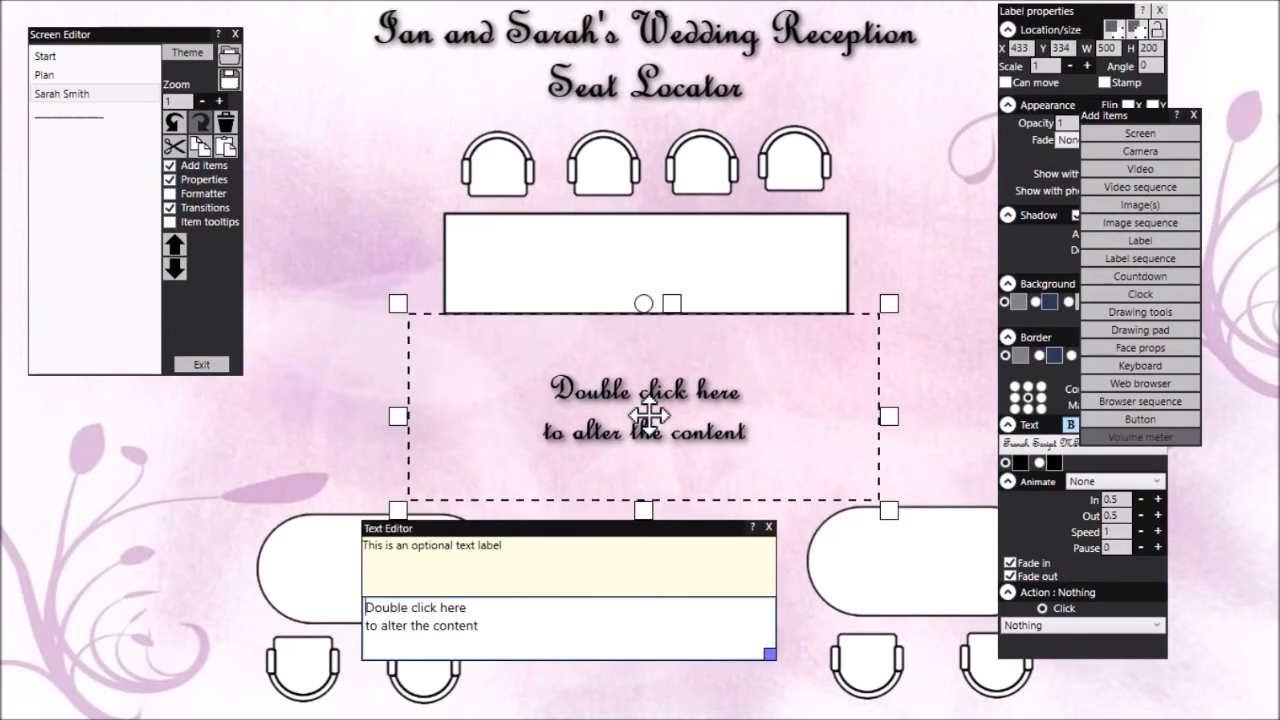
{"action": "key", "text": "Delete"}
{"action": "key", "text": "Delete"}
{"action": "key", "text": "Delete"}
{"action": "key", "text": "Delete"}
{"action": "key", "text": "Delete"}
{"action": "key", "text": "Delete"}
{"action": "key", "text": "Delete"}
{"action": "key", "text": "Delete"}
{"action": "key", "text": "Delete"}
{"action": "key", "text": "Delete"}
{"action": "key", "text": "Delete"}
{"action": "key", "text": "Delete"}
{"action": "key", "text": "Delete"}
{"action": "key", "text": "Delete"}
{"action": "key", "text": "Delete"}
{"action": "key", "text": "Delete"}
{"action": "key", "text": "Delete"}
{"action": "key", "text": "Delete"}
{"action": "key", "text": "Delete"}
{"action": "key", "text": "Delete"}
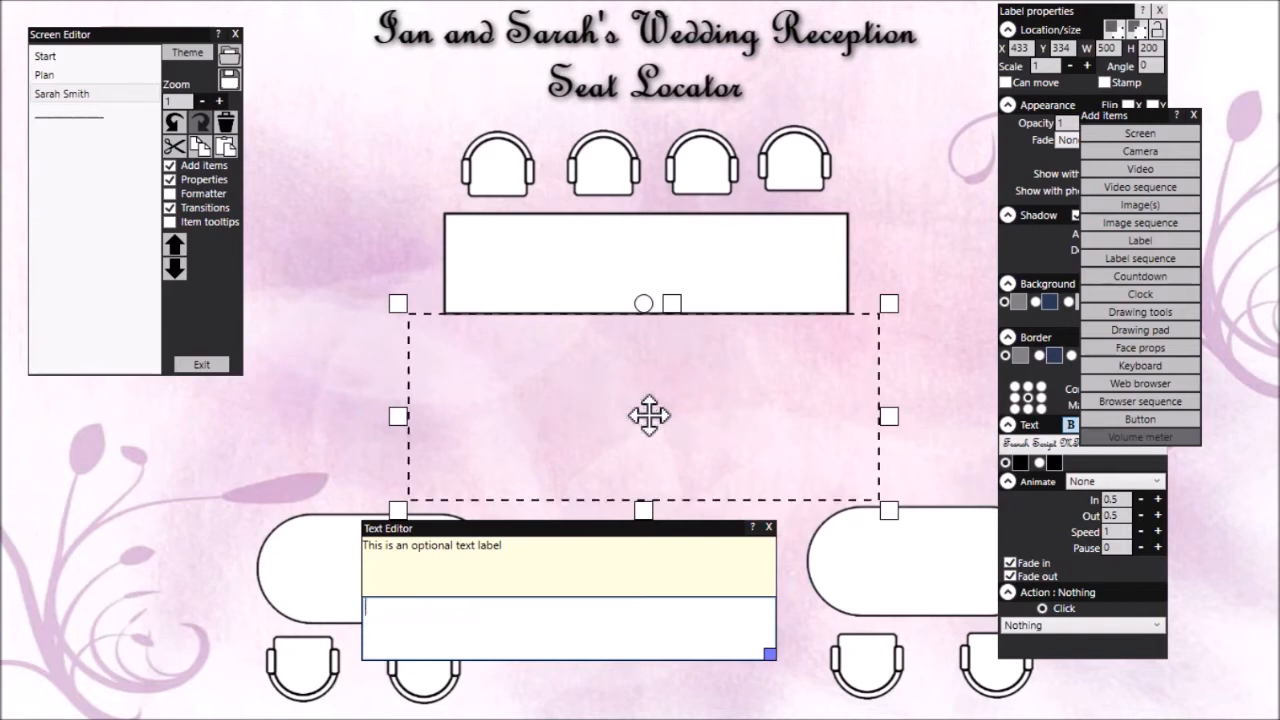
{"action": "type", "text": "Hi Sarah."}
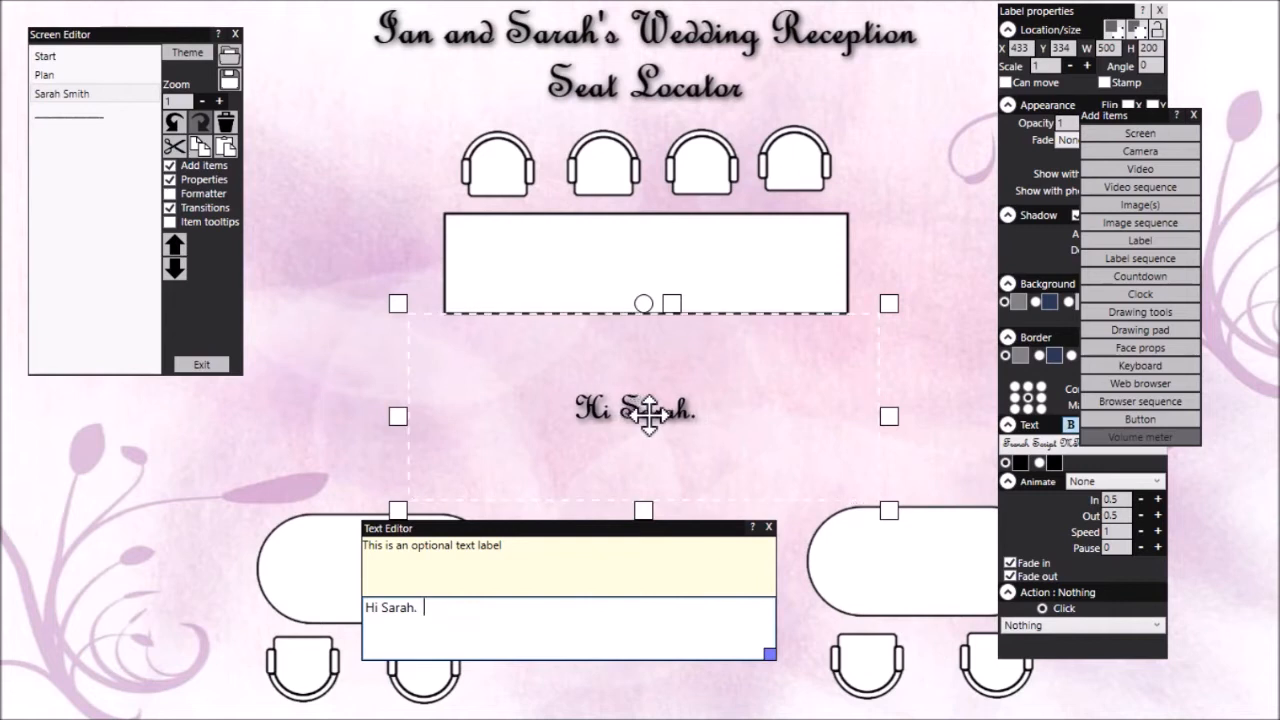
{"action": "type", "text": "  Thi"}
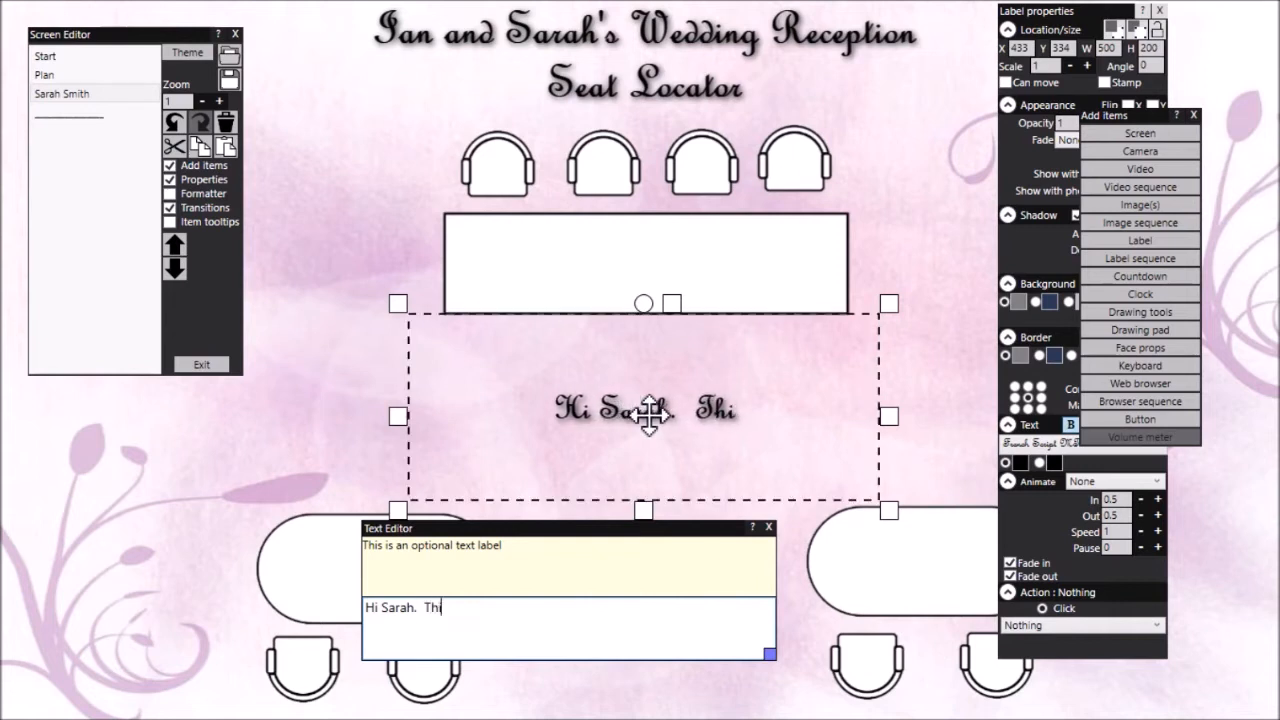
{"action": "type", "text": "s is your seat"}
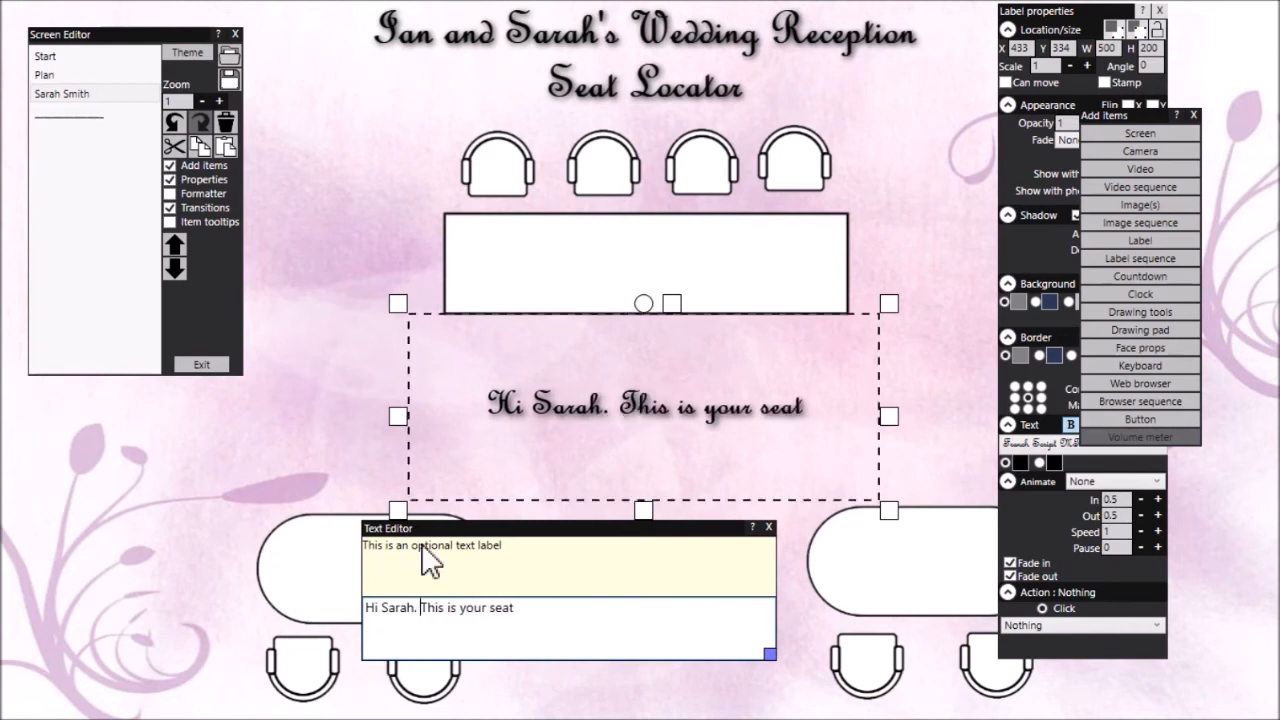
{"action": "key", "text": "Return"}
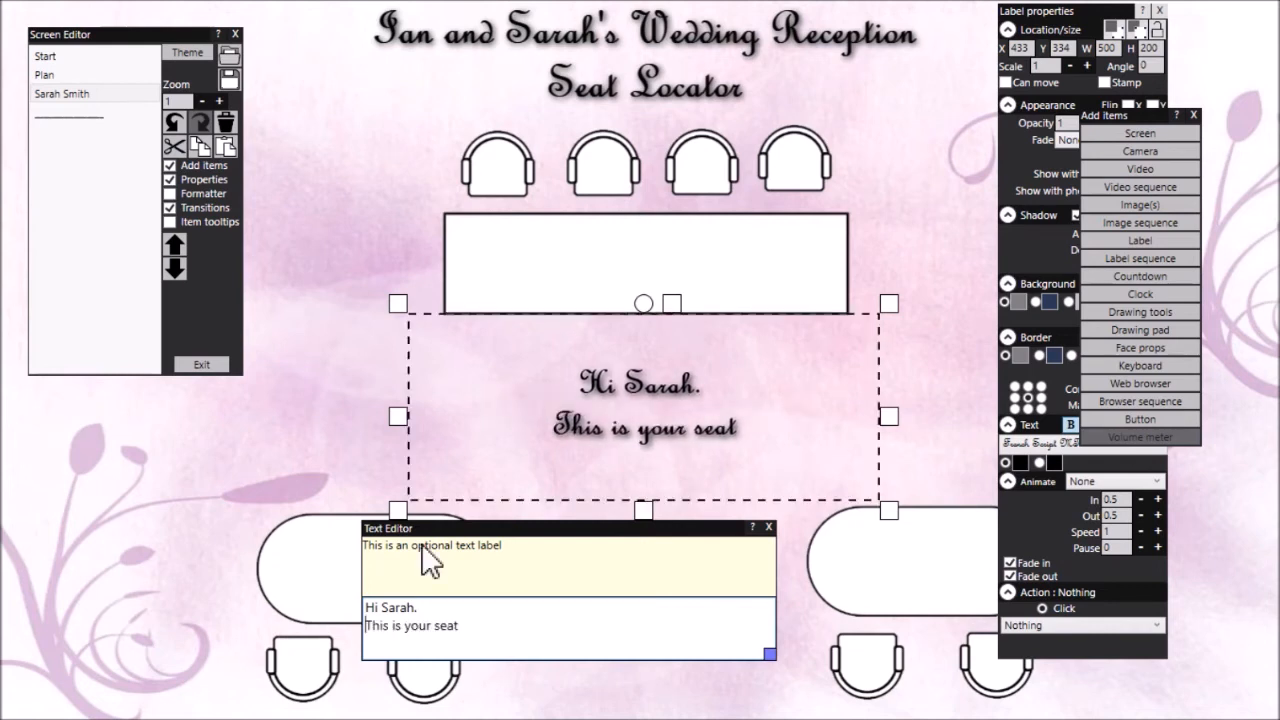
Put away the list of addable items and set the greeting label's text size to 49
{"action": "left_click", "coordinate": [1193, 115]}
{"action": "left_click", "coordinate": [1155, 425]}
{"action": "left_click", "coordinate": [1155, 425]}
{"action": "left_click", "coordinate": [1155, 425]}
{"action": "left_click", "coordinate": [1155, 425]}
{"action": "left_click", "coordinate": [1155, 425]}
{"action": "left_click", "coordinate": [1155, 425]}
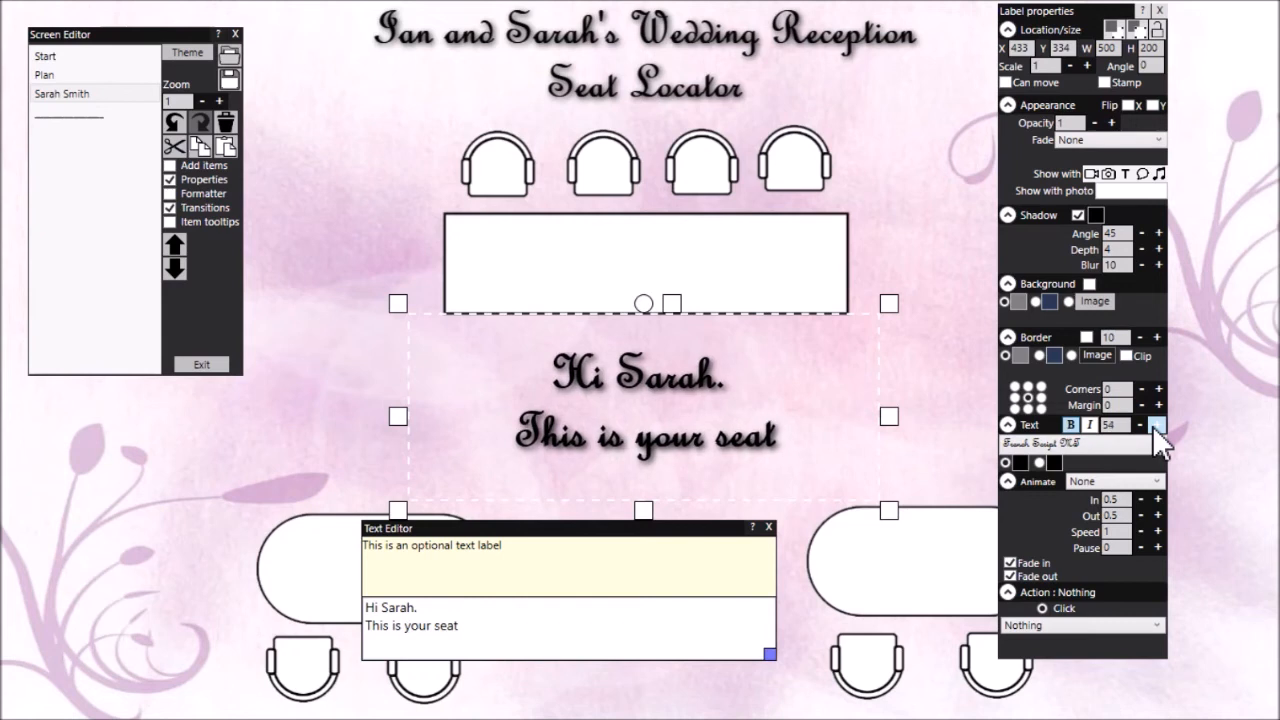
{"action": "left_click", "coordinate": [1140, 425]}
{"action": "left_click", "coordinate": [1140, 425]}
{"action": "left_click", "coordinate": [1140, 425]}
{"action": "left_click", "coordinate": [1140, 425]}
{"action": "left_click", "coordinate": [1140, 425]}
Shrink the greeting label to about 500 by 140, centre it horizontally below the rectangular table, and finish editing its text
{"action": "left_click", "coordinate": [705, 428]}
{"action": "left_click_drag", "start_coordinate": [705, 428], "coordinate": [702, 429]}
{"action": "left_click_drag", "start_coordinate": [639, 507], "coordinate": [651, 432]}
{"action": "left_click", "coordinate": [651, 432]}
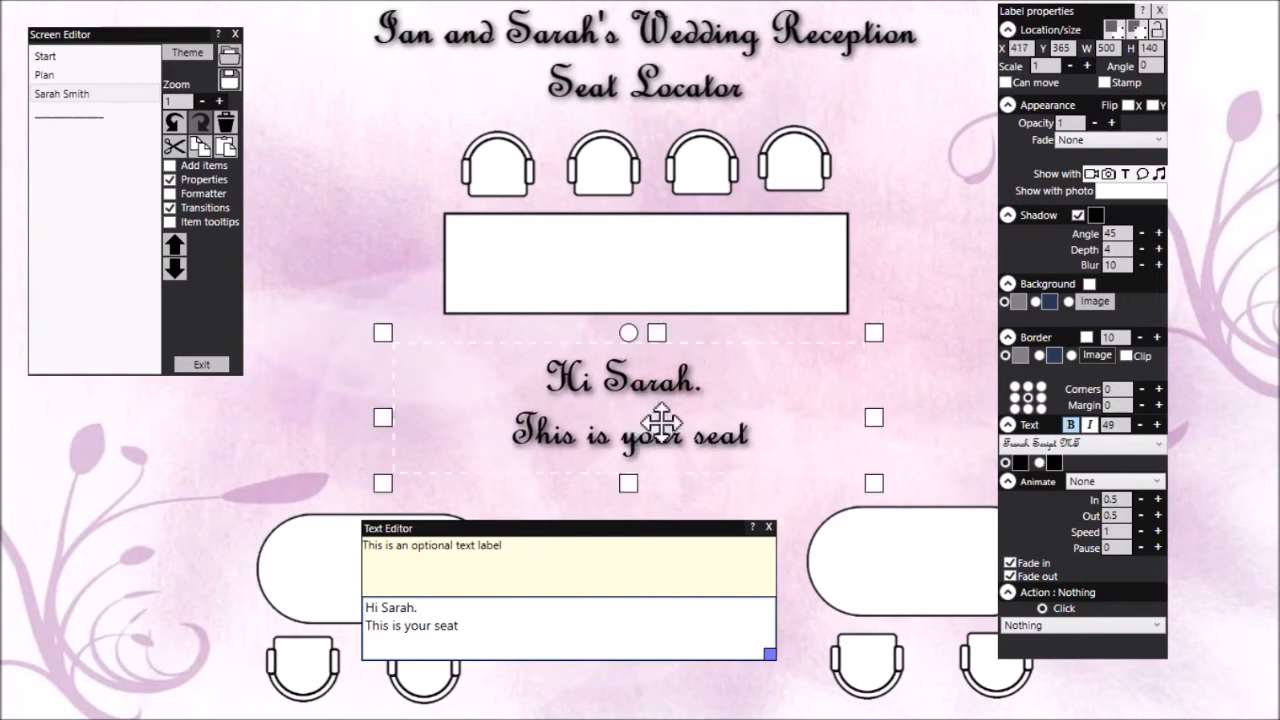
{"action": "right_click", "coordinate": [652, 430]}
{"action": "left_click", "coordinate": [613, 443]}
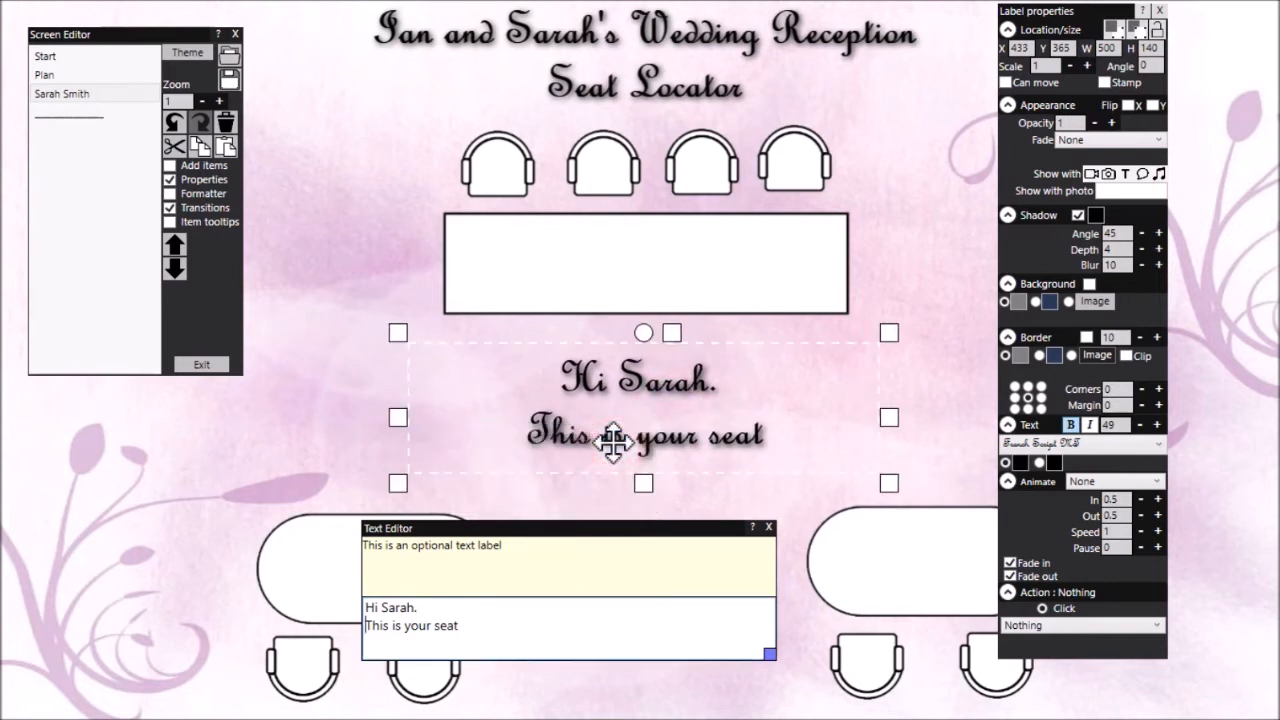
{"action": "left_click", "coordinate": [769, 526]}
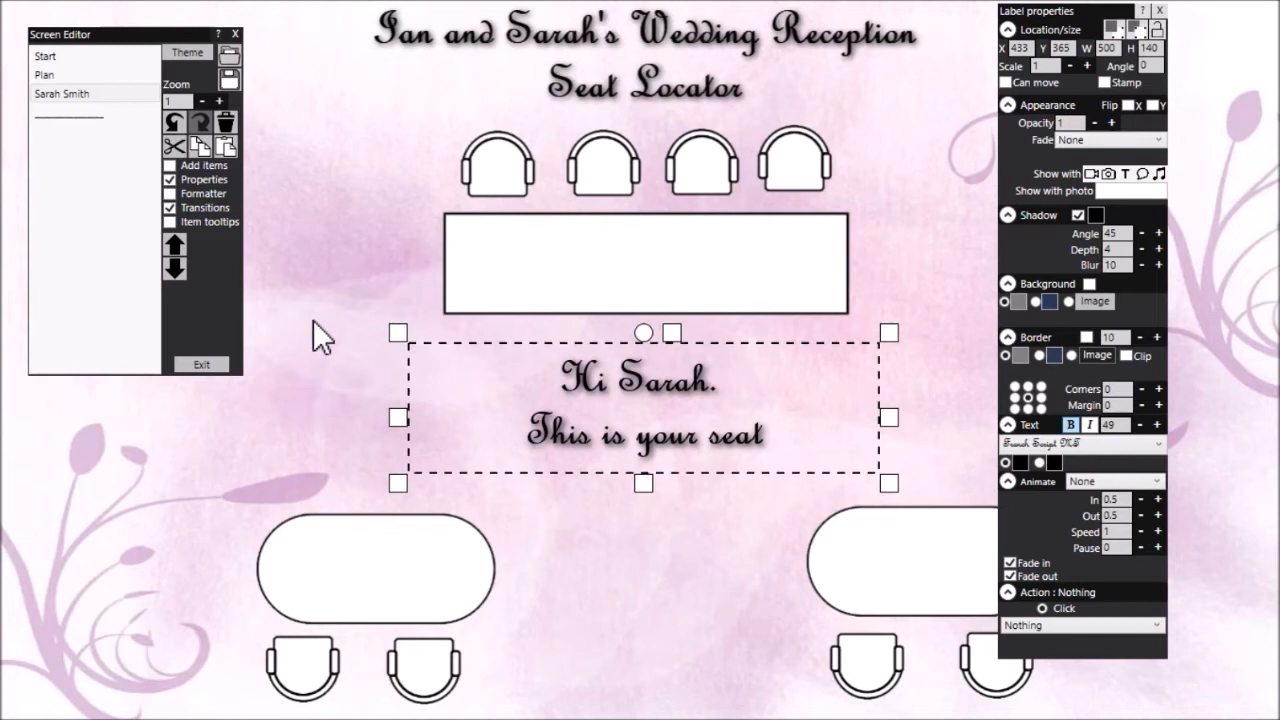
Hide the label properties and add the spinning smiley face image from the Objects category to the guest's screen
{"action": "left_click", "coordinate": [1159, 10]}
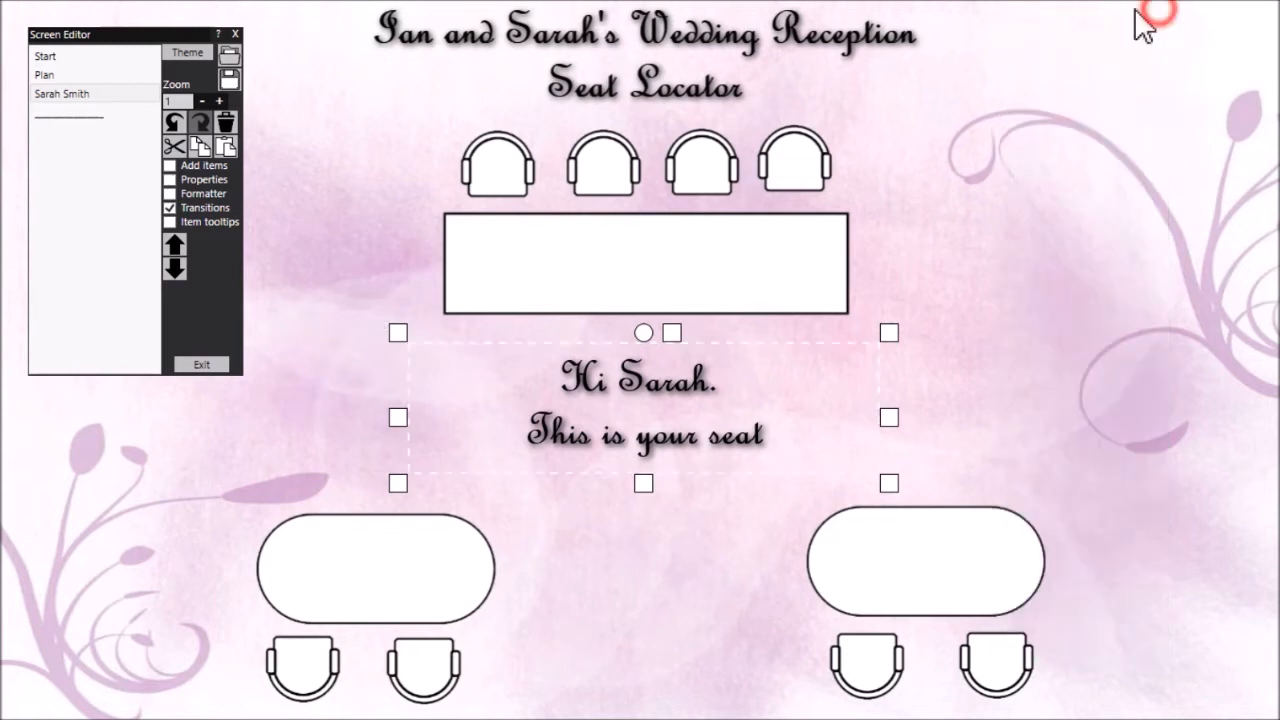
{"action": "left_click", "coordinate": [216, 164]}
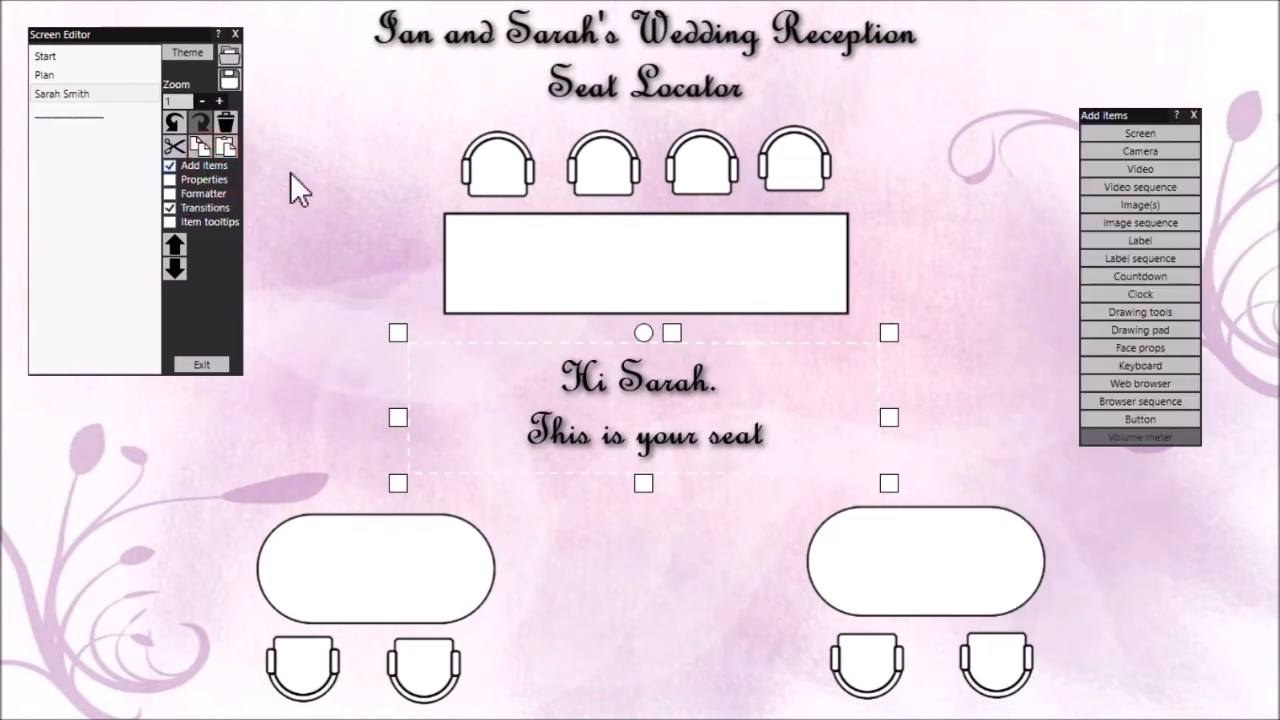
{"action": "left_click", "coordinate": [1158, 206]}
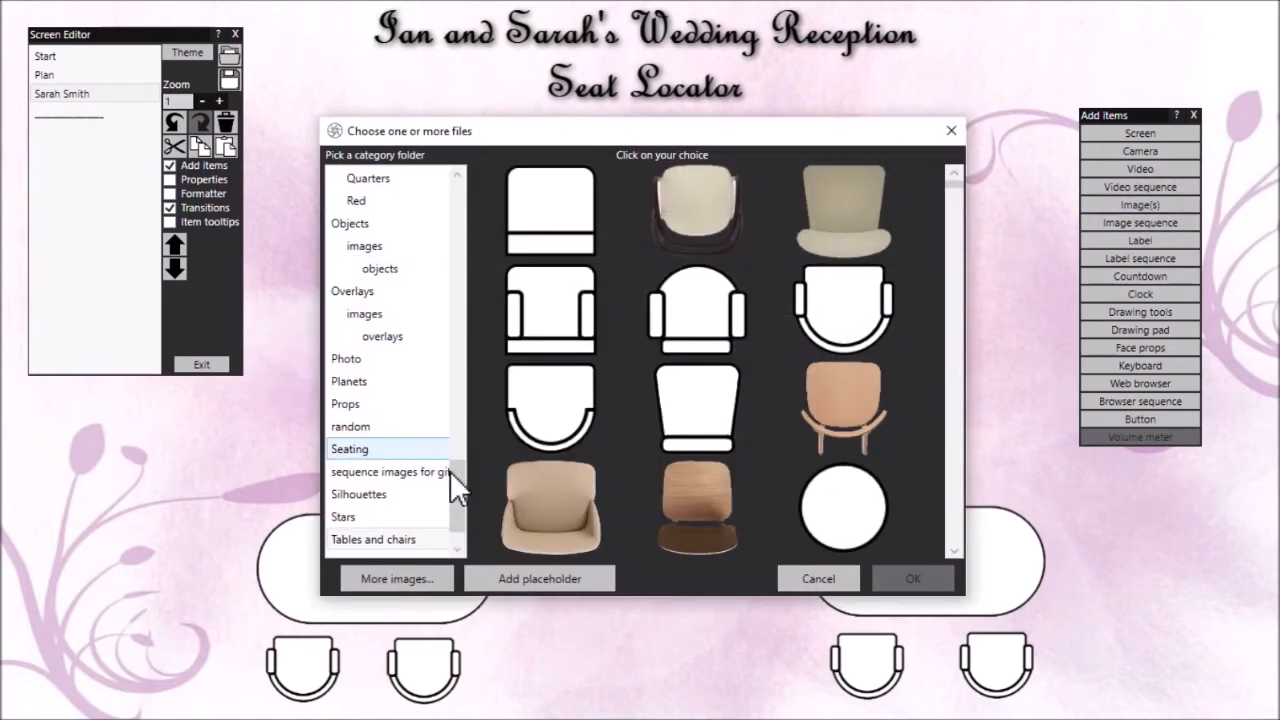
{"action": "left_click_drag", "start_coordinate": [460, 478], "coordinate": [464, 448]}
{"action": "left_click", "coordinate": [377, 402]}
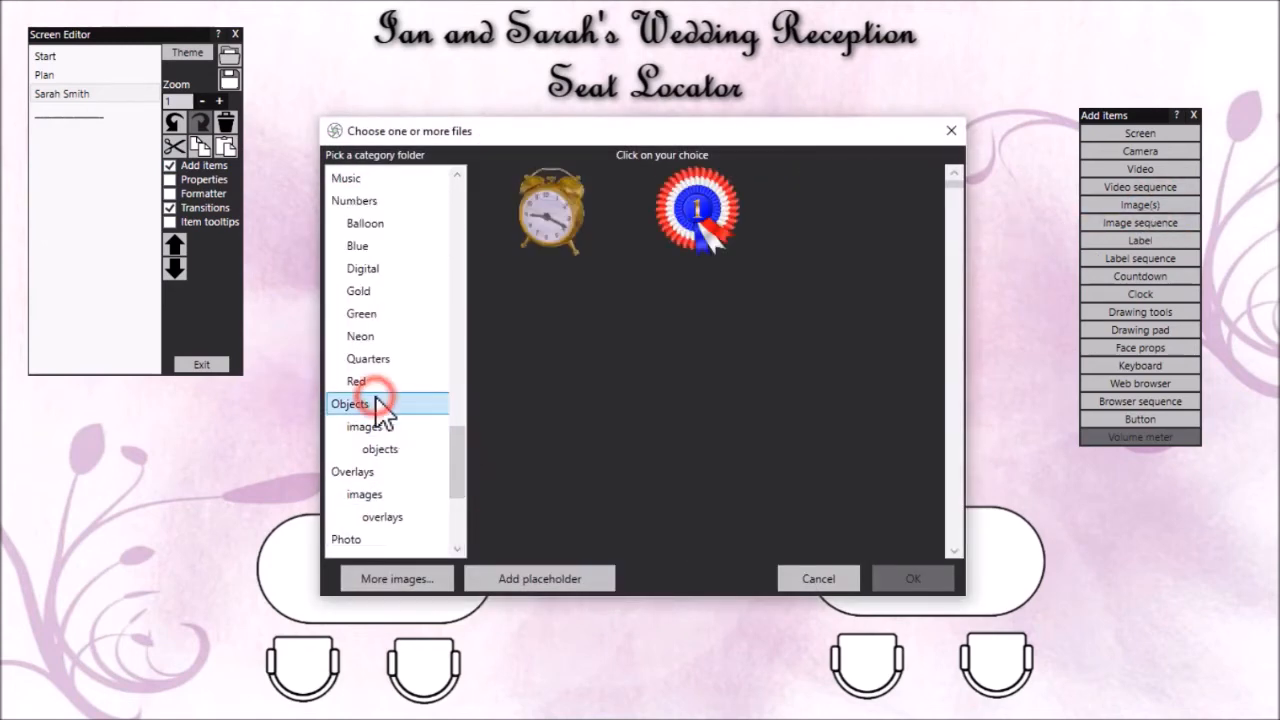
{"action": "left_click", "coordinate": [954, 479]}
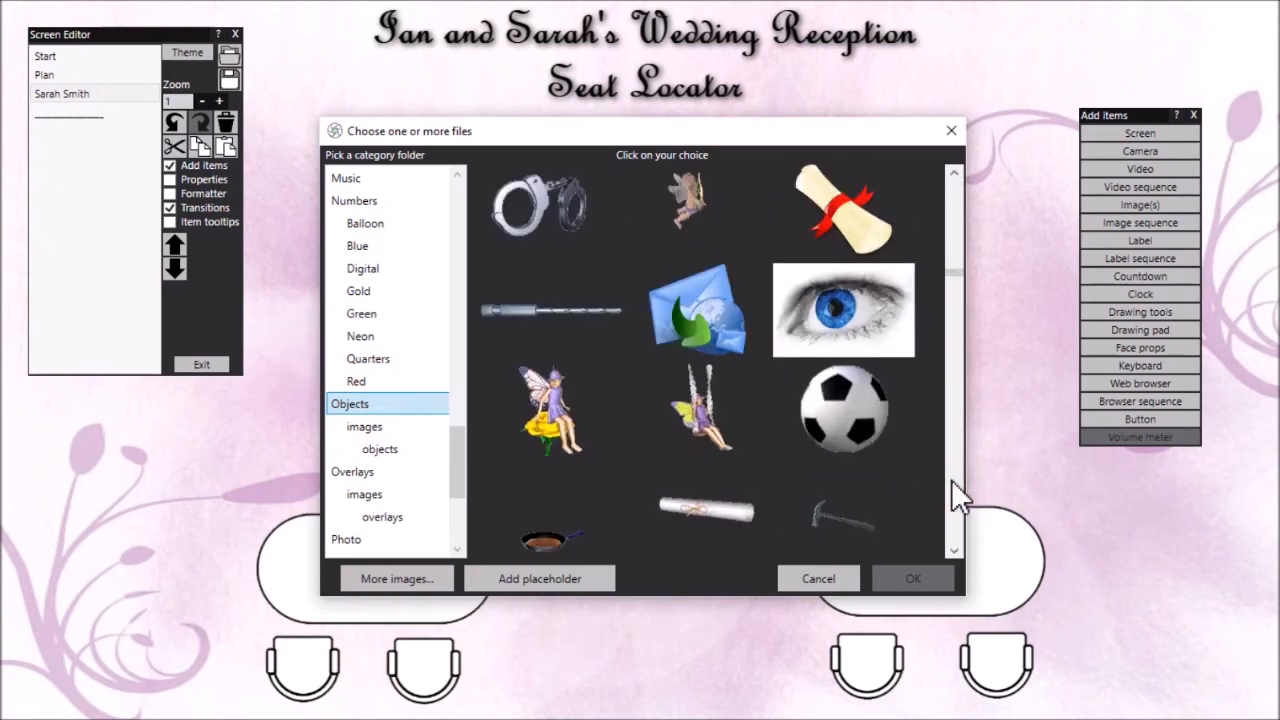
{"action": "left_click", "coordinate": [951, 479]}
{"action": "left_click", "coordinate": [951, 479]}
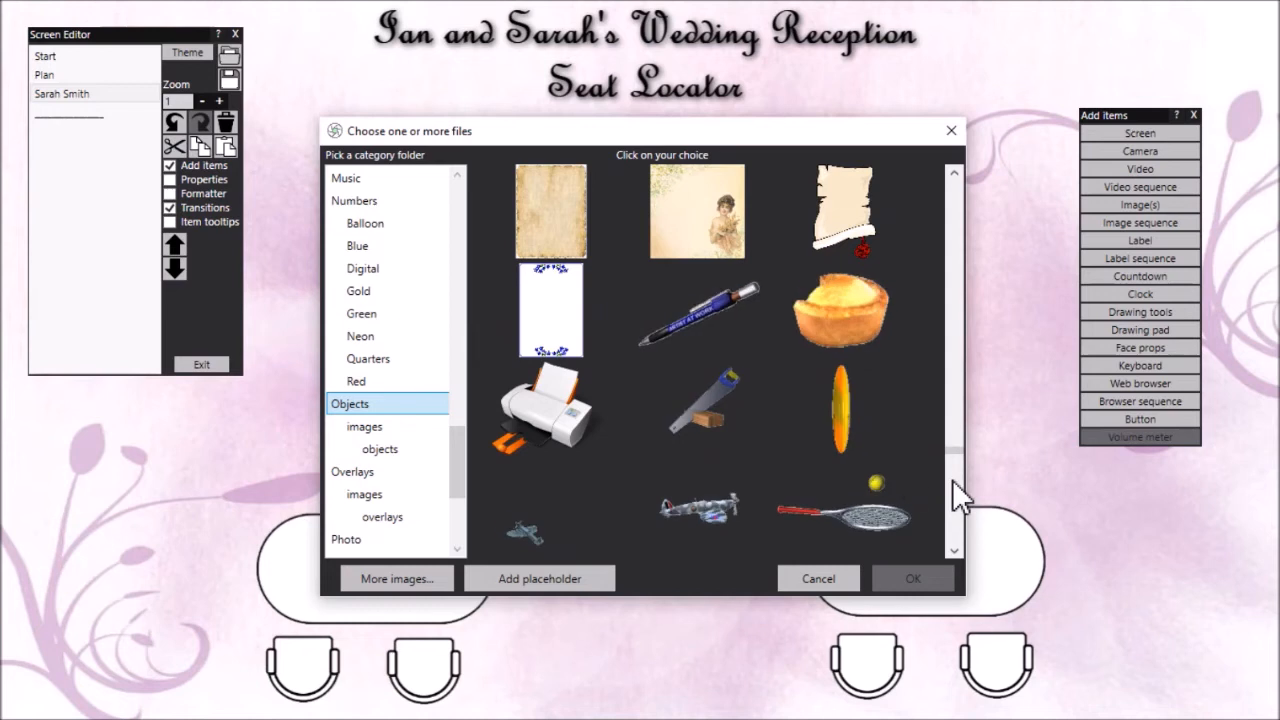
{"action": "left_click", "coordinate": [844, 408]}
{"action": "left_click", "coordinate": [886, 568]}
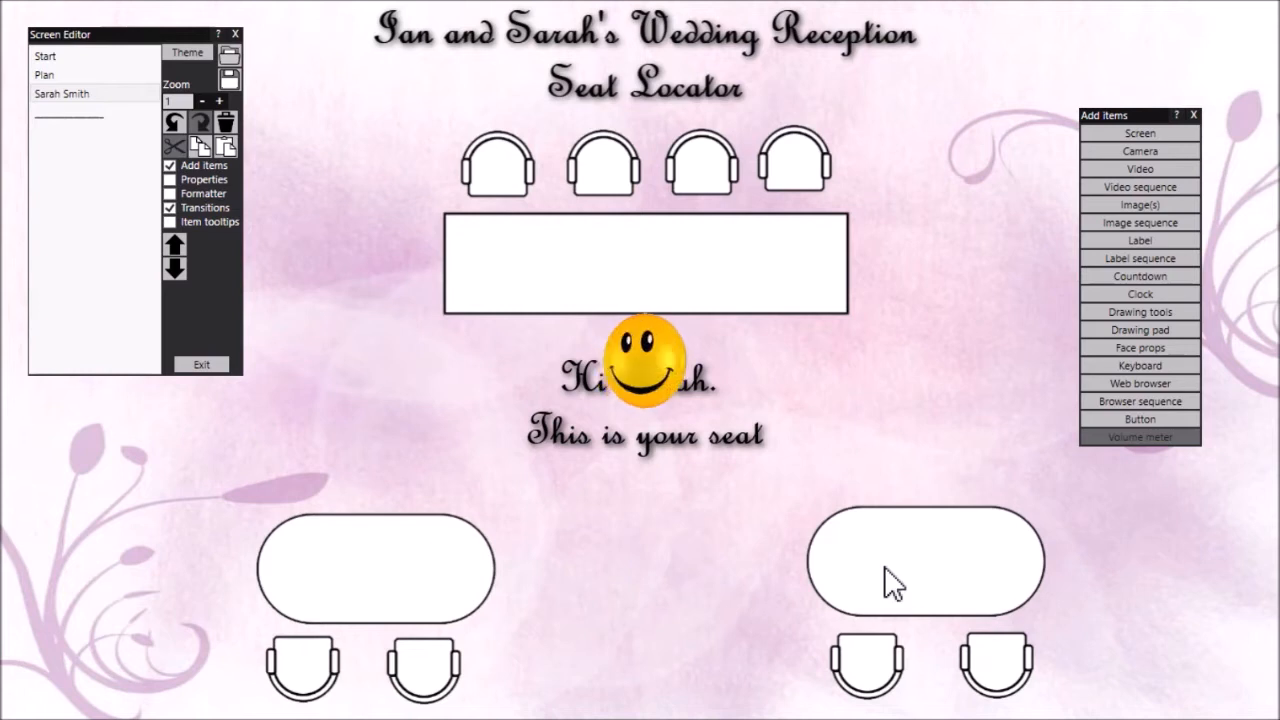
Move the smiley onto the second chair behind the rectangular table, shrink it to about the chair's size, and deselect it
{"action": "left_click_drag", "start_coordinate": [640, 360], "coordinate": [620, 185]}
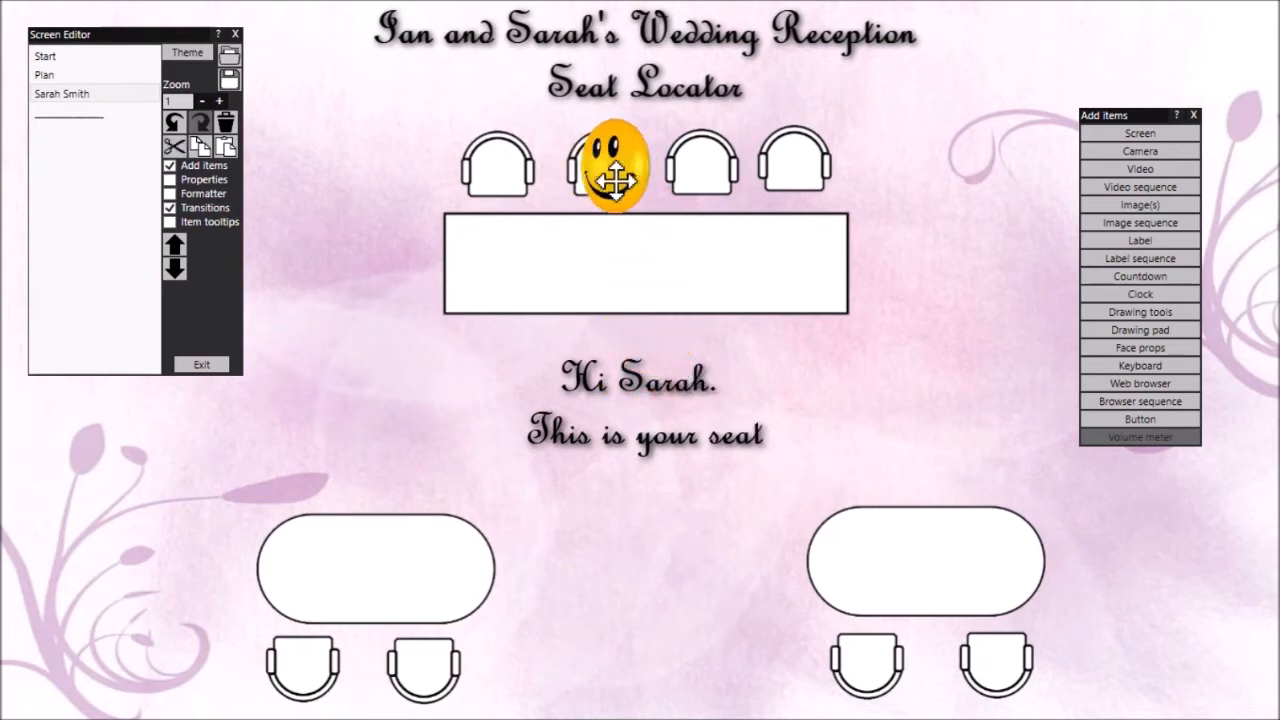
{"action": "left_click", "coordinate": [618, 192]}
{"action": "left_click_drag", "start_coordinate": [682, 233], "coordinate": [661, 218]}
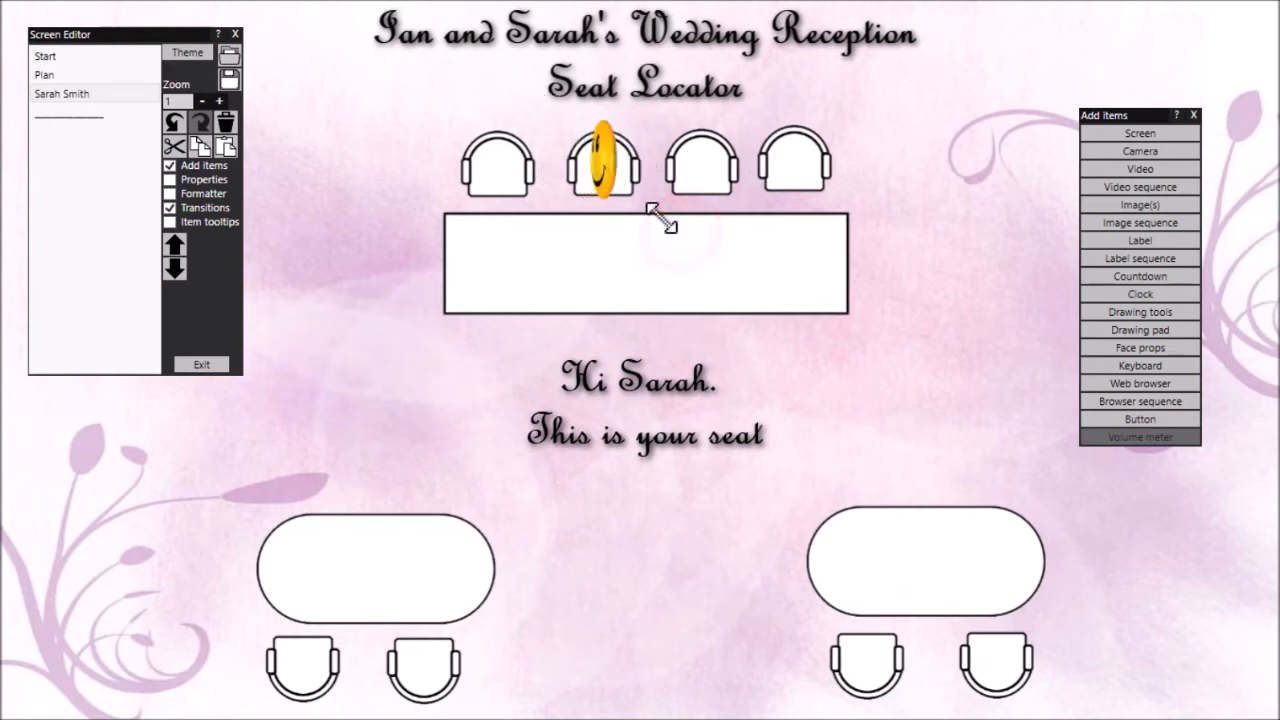
{"action": "left_click_drag", "start_coordinate": [602, 165], "coordinate": [613, 170]}
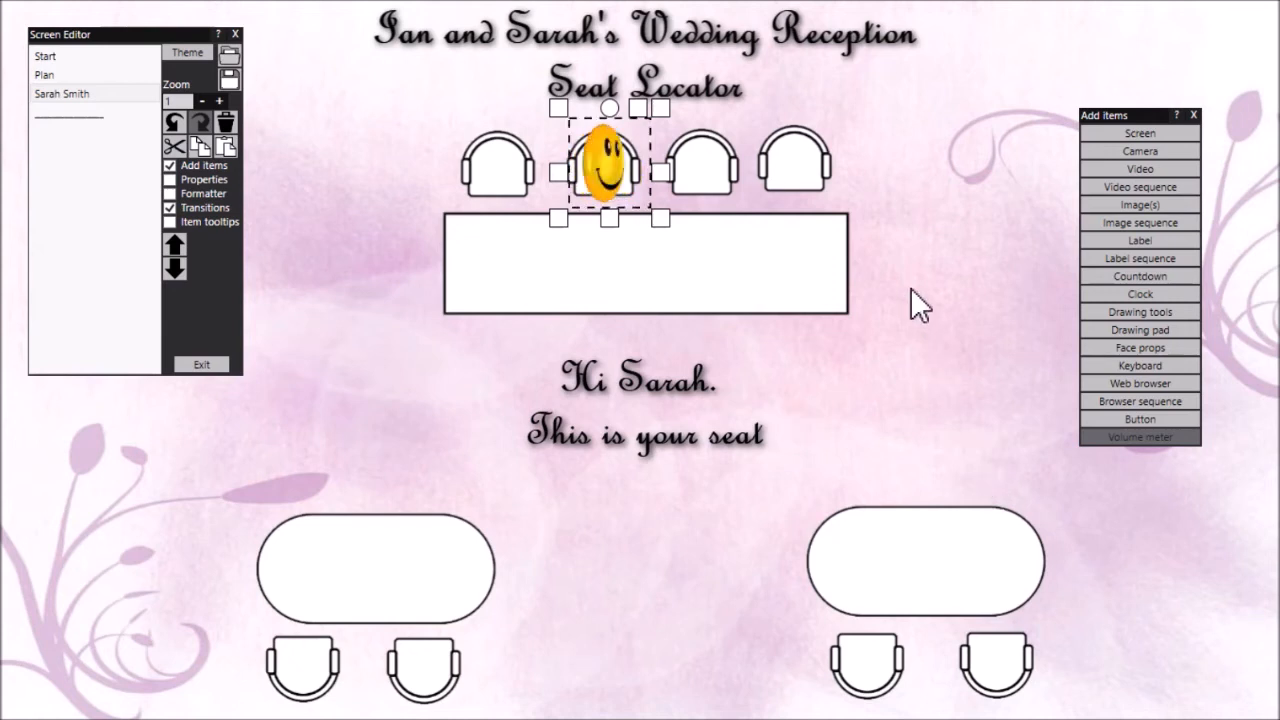
{"action": "left_click", "coordinate": [1193, 115]}
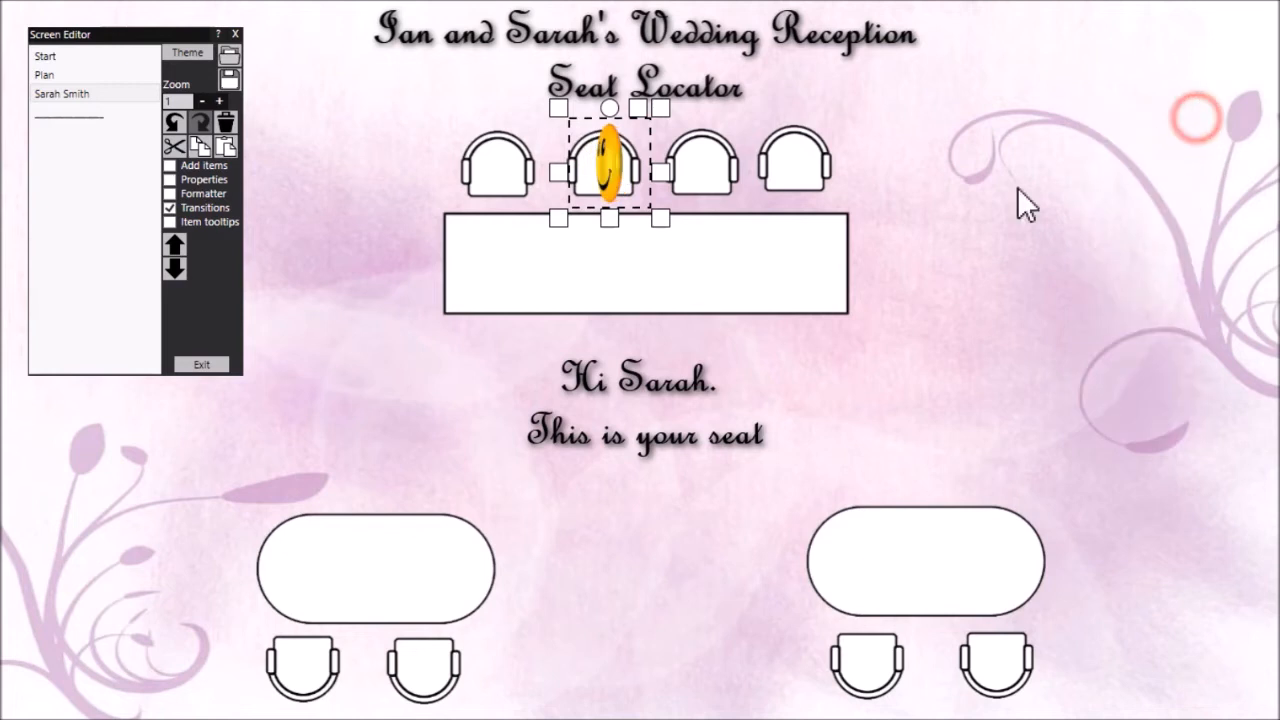
{"action": "left_click", "coordinate": [988, 248]}
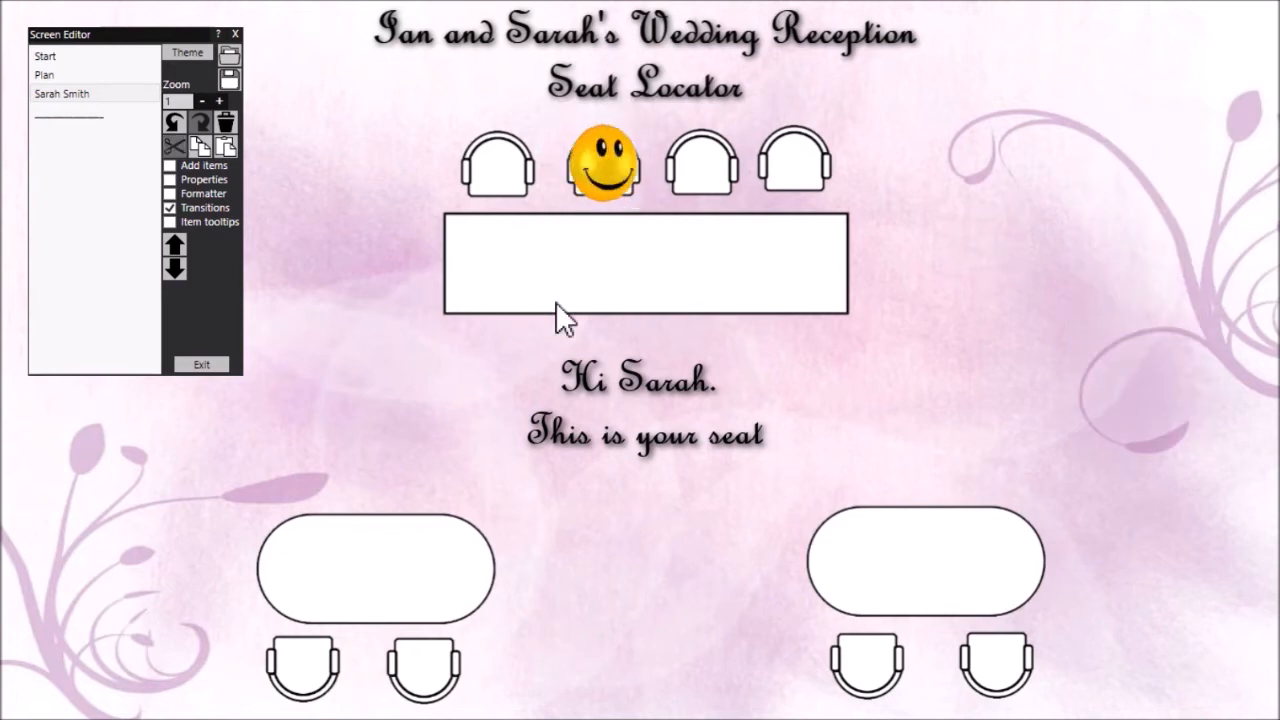
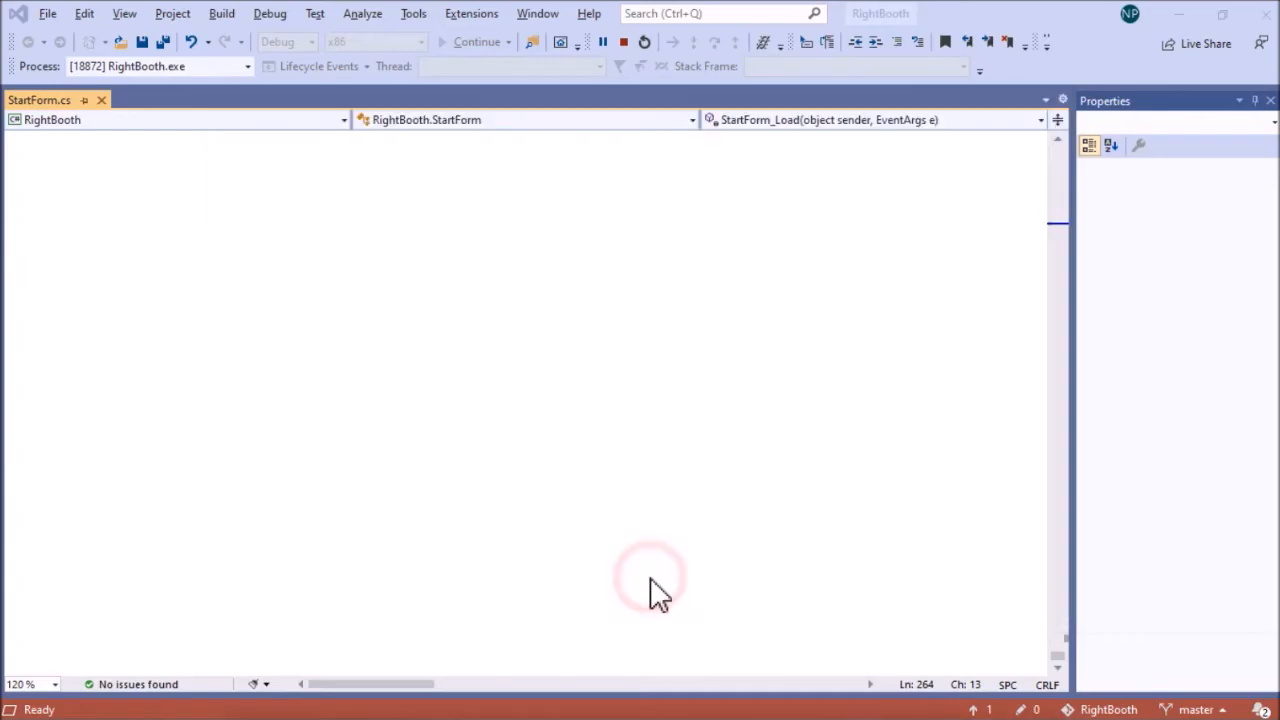
Test the guest's name link in the running event, and return to editing the event's screens
{"action": "left_click", "coordinate": [474, 278]}
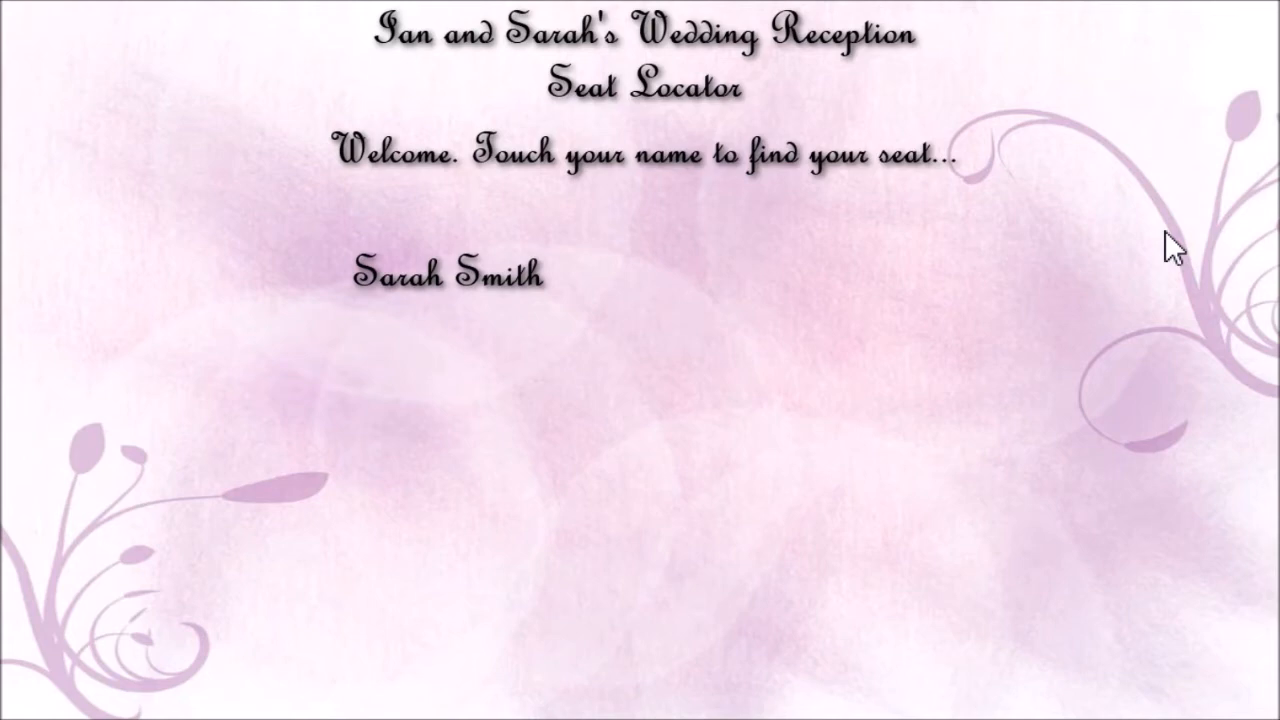
{"action": "key", "text": "Escape"}
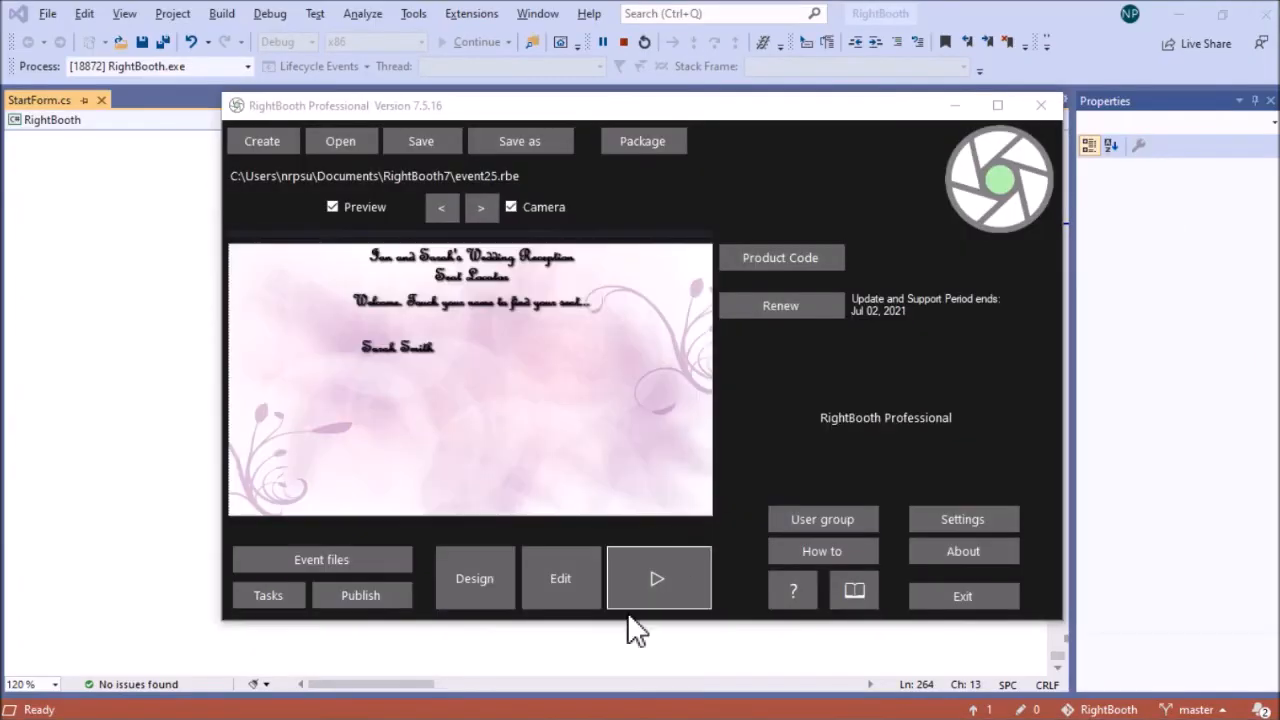
{"action": "left_click", "coordinate": [555, 603]}
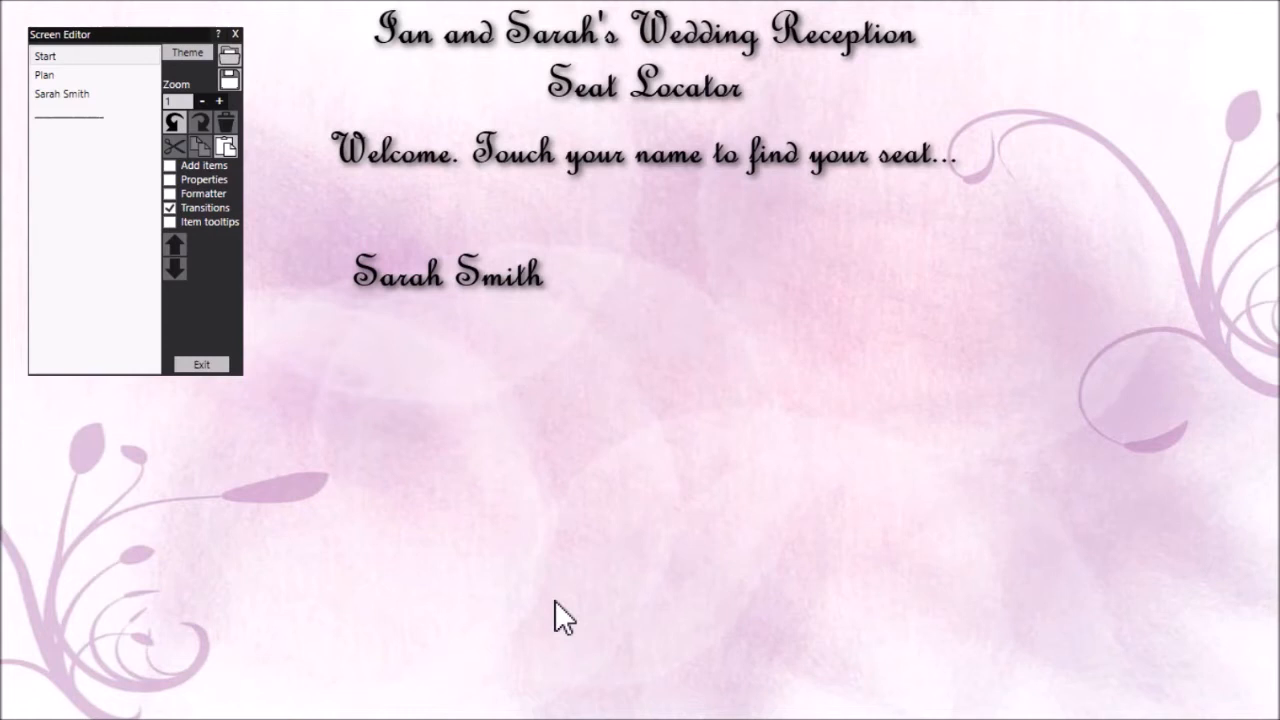
Create seven more labels from the existing guest name label on the Start screen, one for each additional guest's full name
{"action": "left_click", "coordinate": [461, 277]}
{"action": "right_click", "coordinate": [461, 277]}
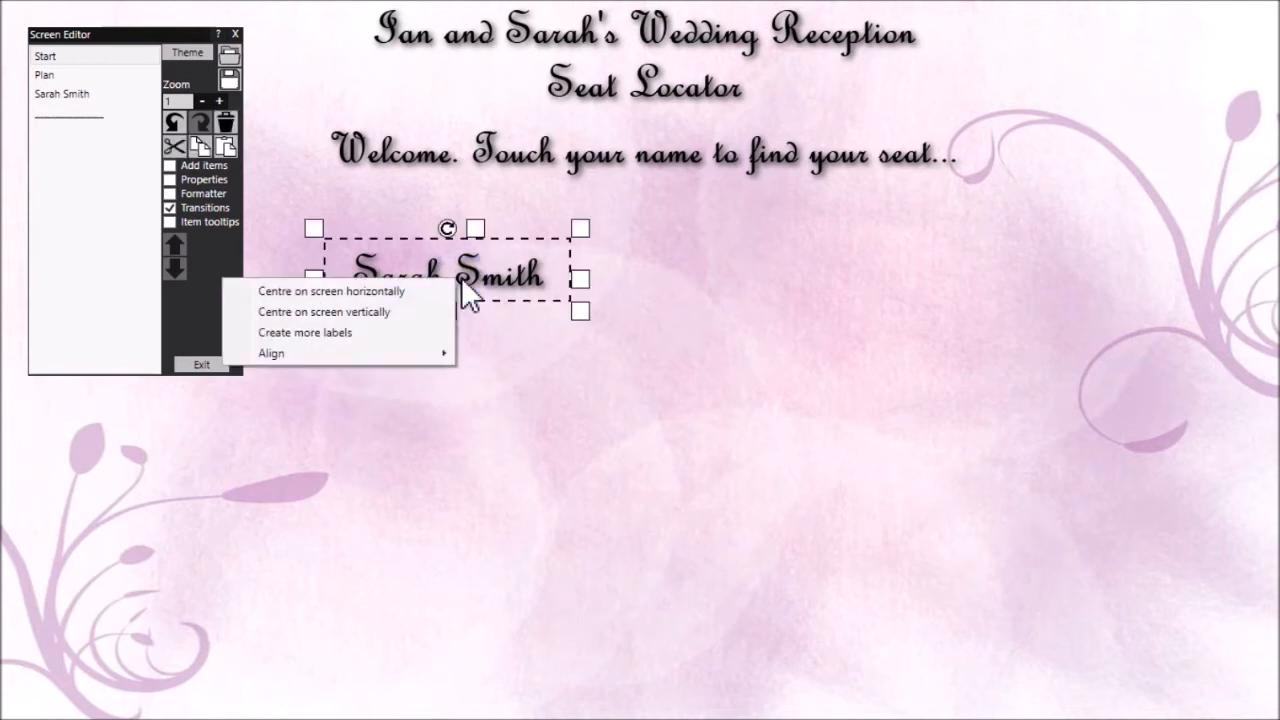
{"action": "left_click", "coordinate": [343, 333]}
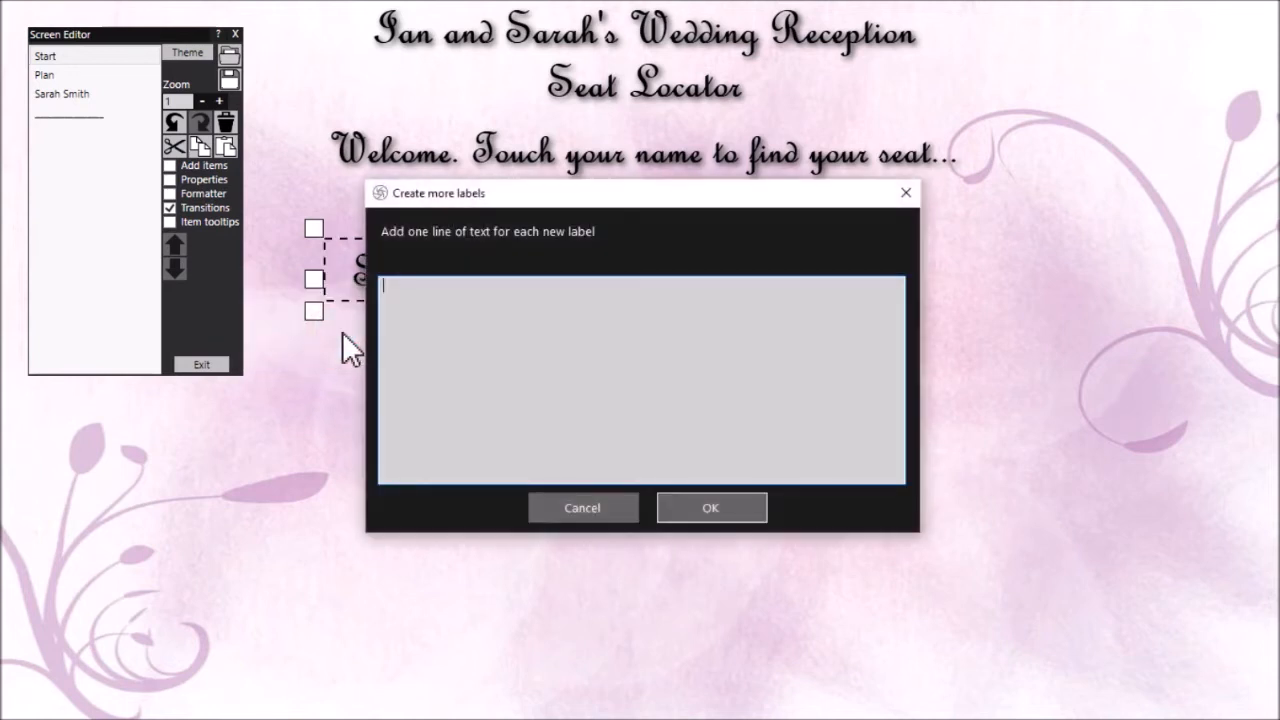
{"action": "type", "text": "Ian Smith "}
{"action": "type", "text": "Jane Smith "}
{"action": "type", "text": "John Smith"}
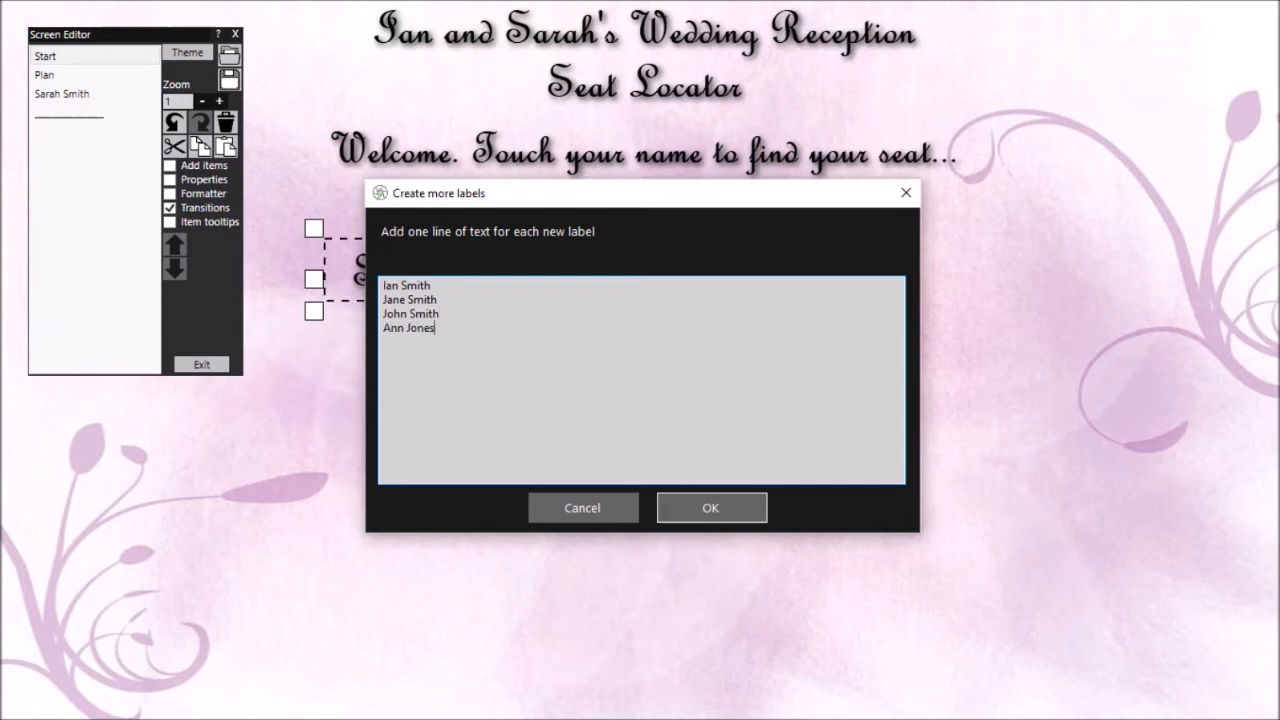
{"action": "type", "text": "ones"}
{"action": "key", "text": "Return"}
{"action": "type", "text": "Karen Green"}
{"action": "key", "text": "Return"}
{"action": "type", "text": "Mar"}
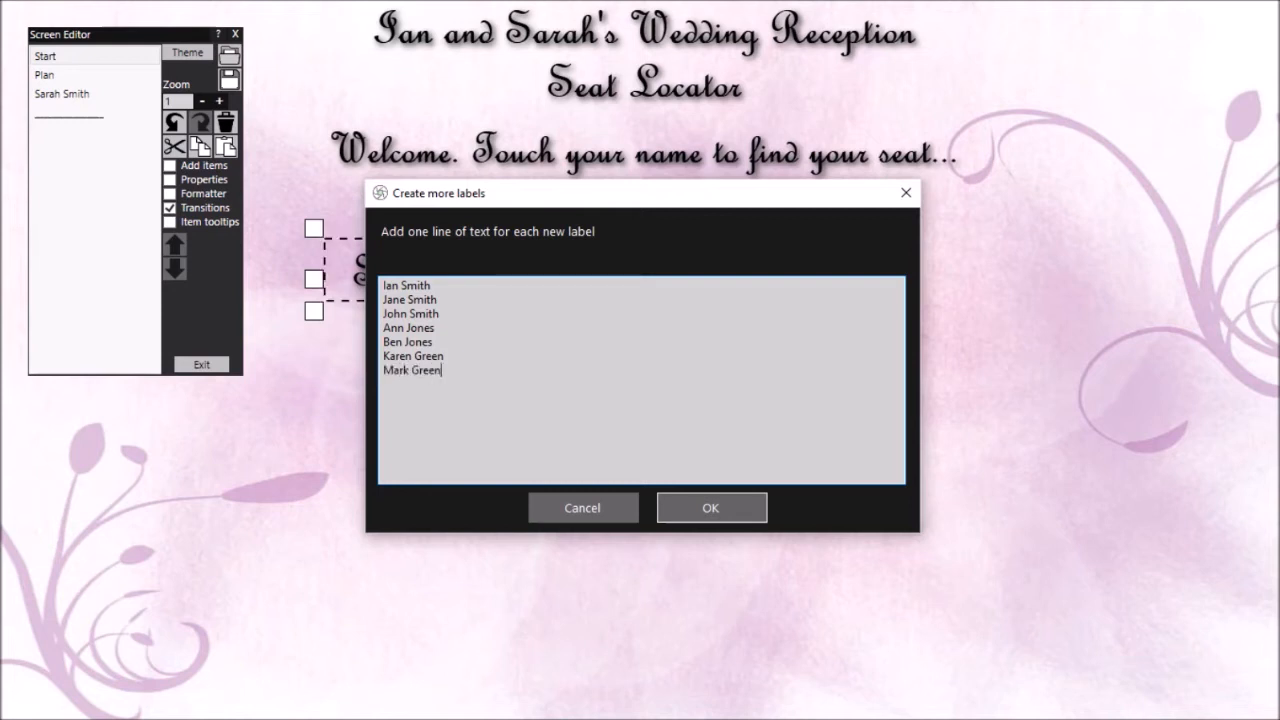
{"action": "left_click", "coordinate": [722, 510]}
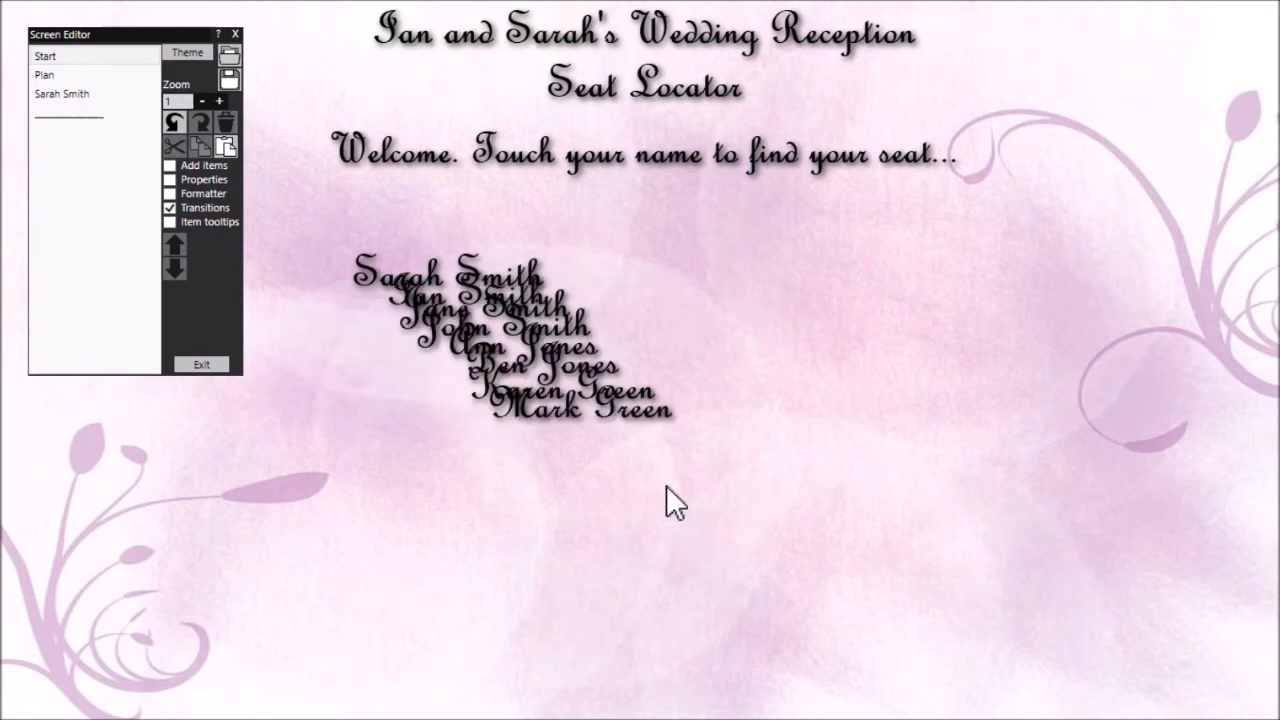
Spread the overlapping guest name labels into two columns of four below the welcome text
{"action": "left_click_drag", "start_coordinate": [620, 424], "coordinate": [514, 534]}
{"action": "left_click_drag", "start_coordinate": [588, 390], "coordinate": [690, 612]}
{"action": "left_click_drag", "start_coordinate": [592, 370], "coordinate": [470, 480]}
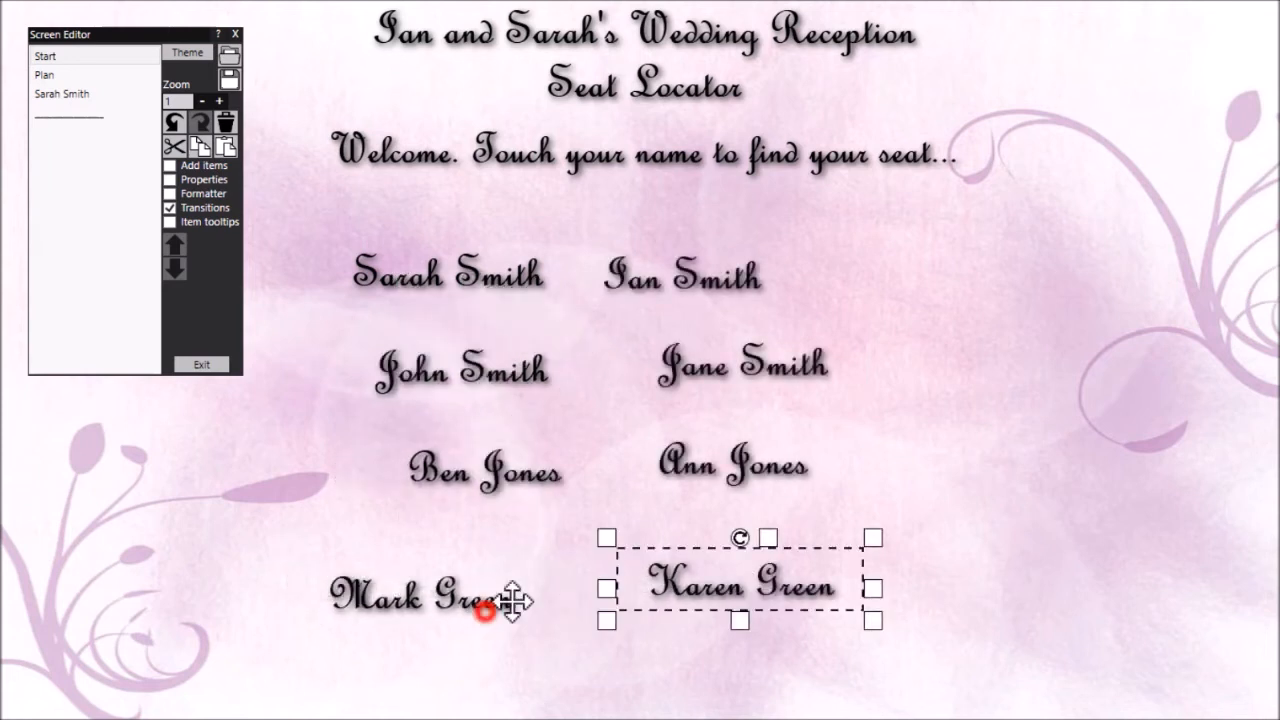
{"action": "left_click_drag", "start_coordinate": [512, 600], "coordinate": [512, 565]}
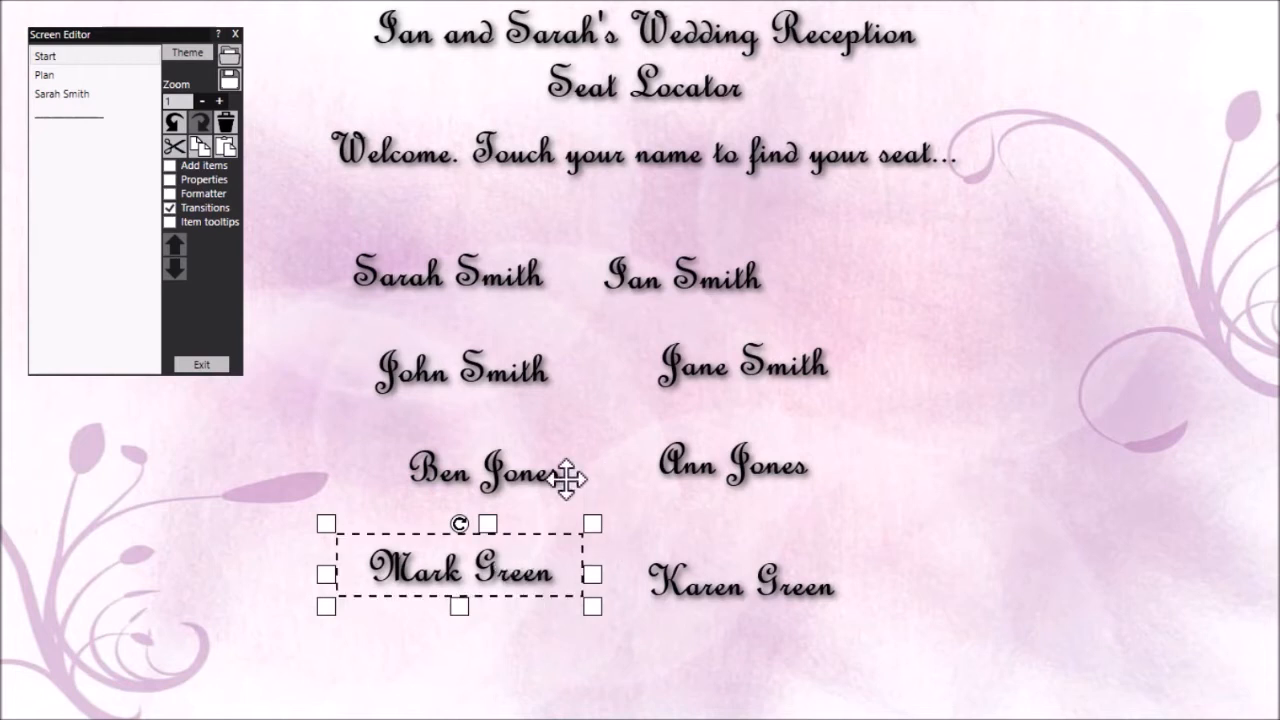
Create seven more screens from the first guest's screen, naming each after one of the additional guests
{"action": "left_click", "coordinate": [86, 97]}
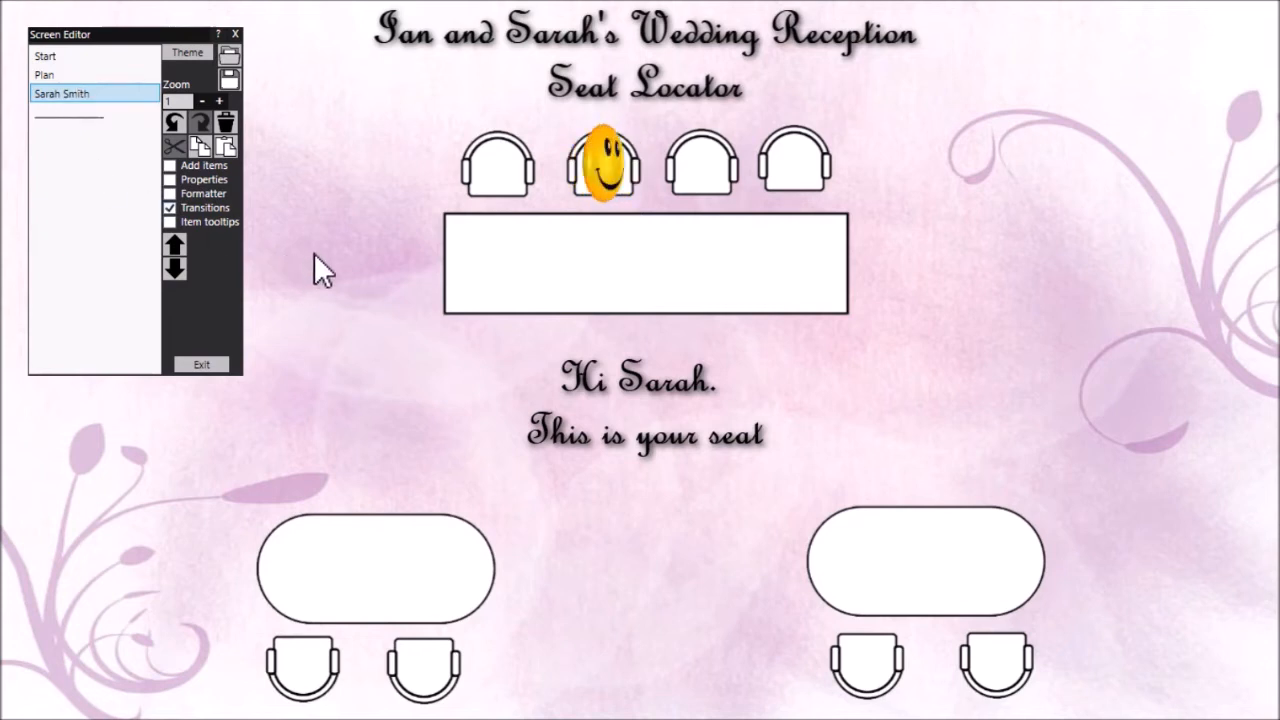
{"action": "right_click", "coordinate": [1038, 225]}
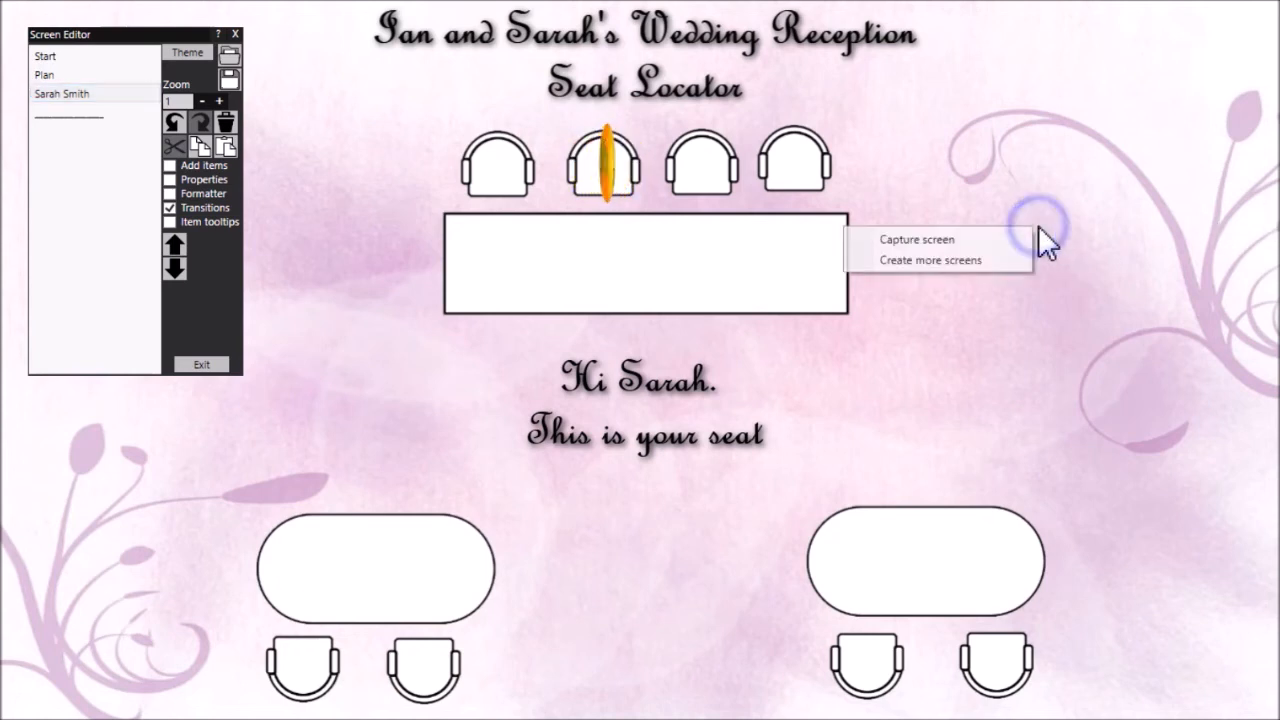
{"action": "left_click", "coordinate": [952, 262]}
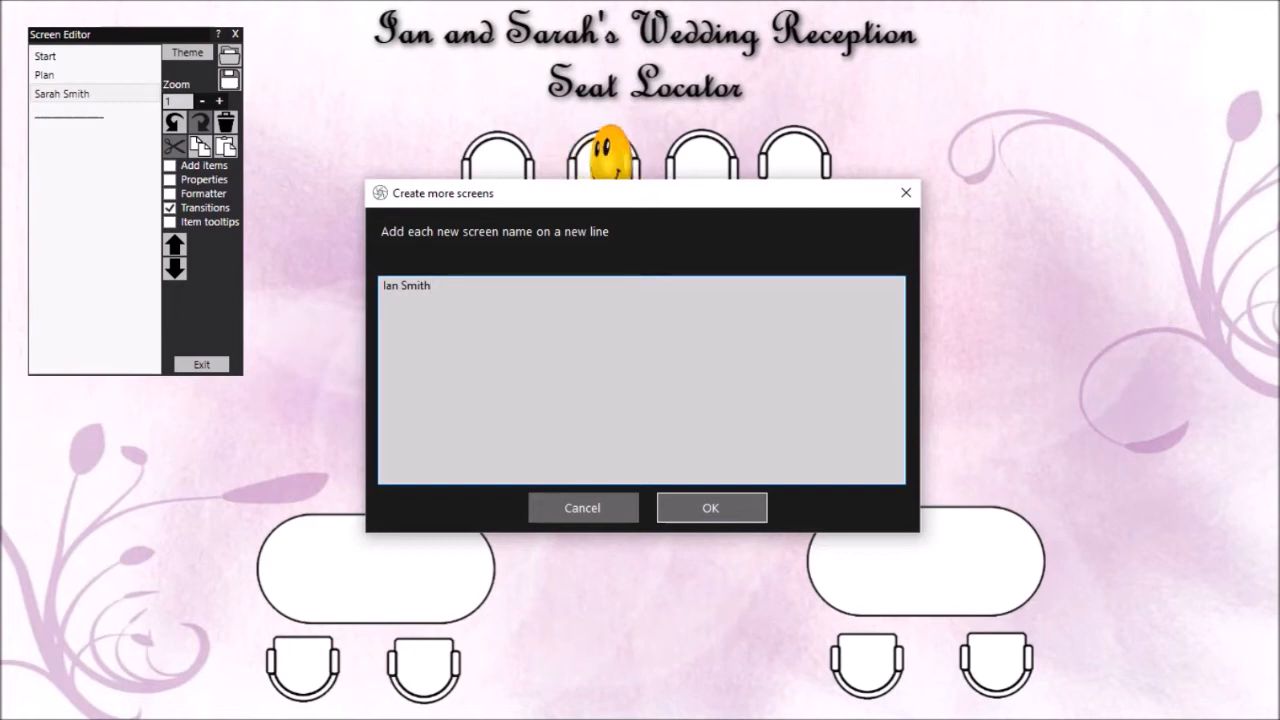
{"action": "key", "text": "Return"}
{"action": "type", "text": "John Smith"}
{"action": "key", "text": "Return"}
{"action": "type", "text": "Ann Jones"}
{"action": "key", "text": "Return"}
{"action": "type", "text": "Ben Jones"}
{"action": "key", "text": "Return"}
{"action": "type", "text": "Karen Green"}
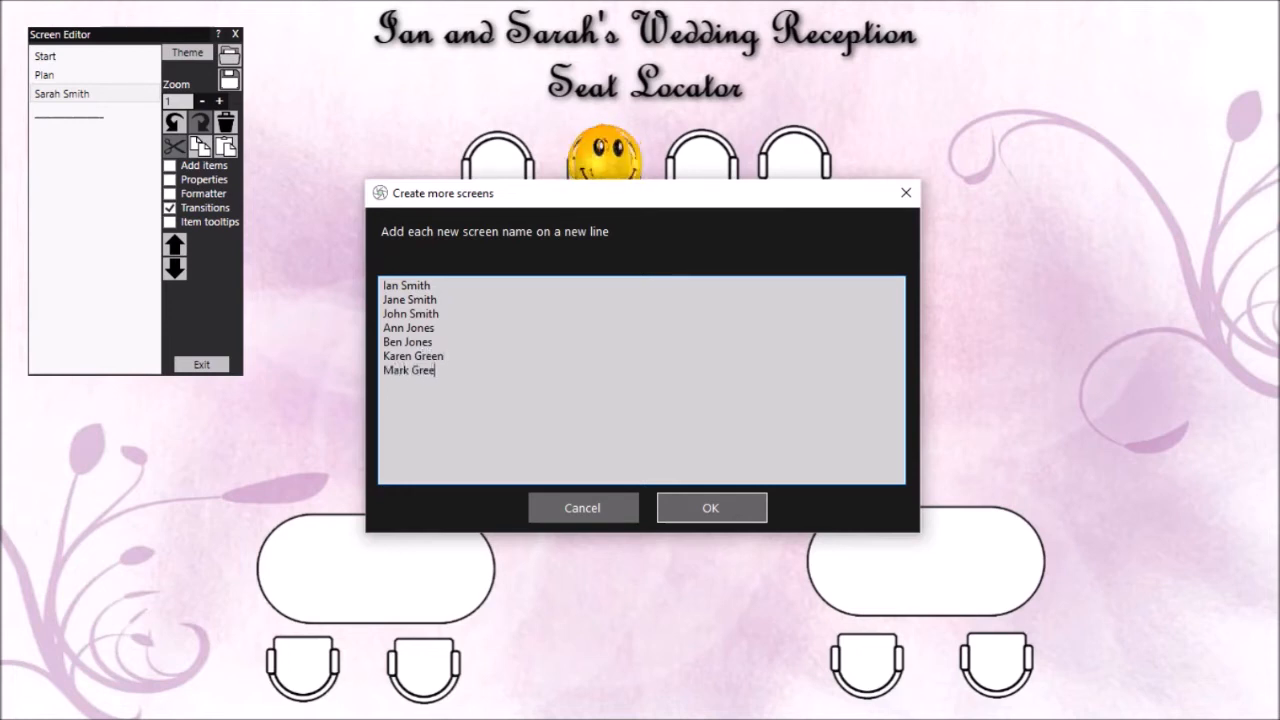
{"action": "left_click", "coordinate": [748, 512]}
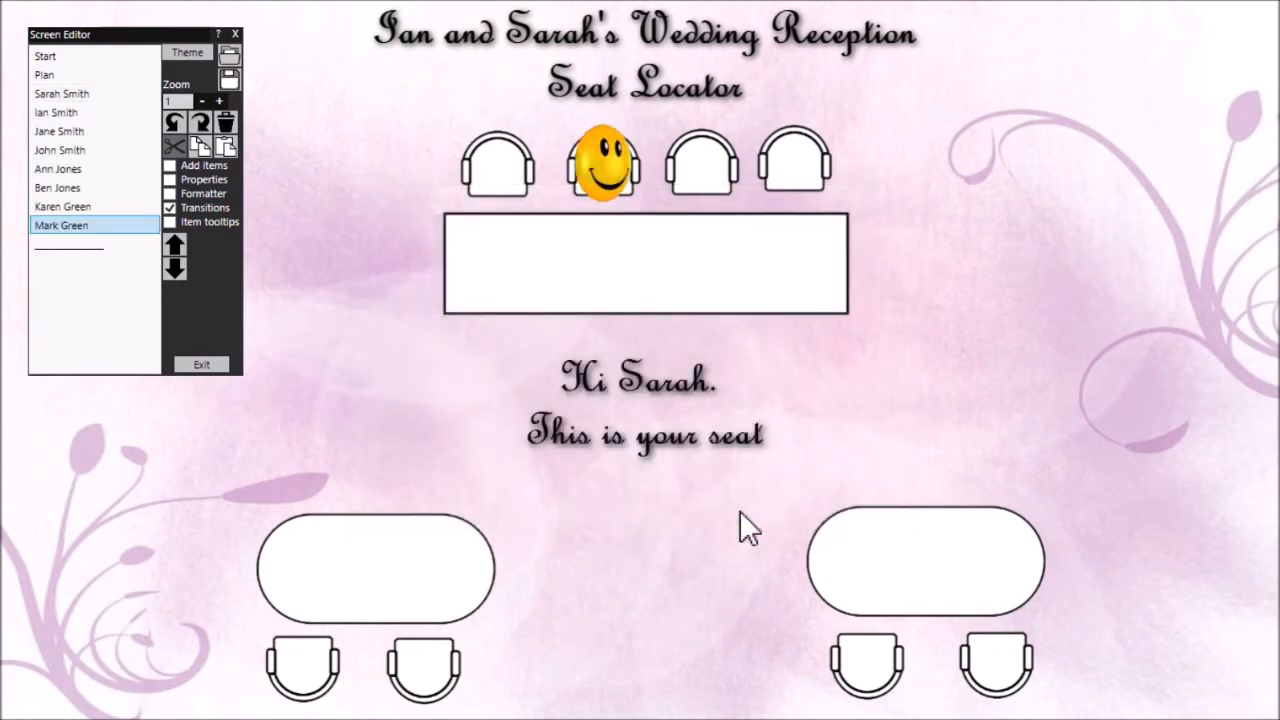
Go through the guest screens in turn to examine the seating plan, smiley and greeting on each
{"action": "left_click", "coordinate": [93, 94]}
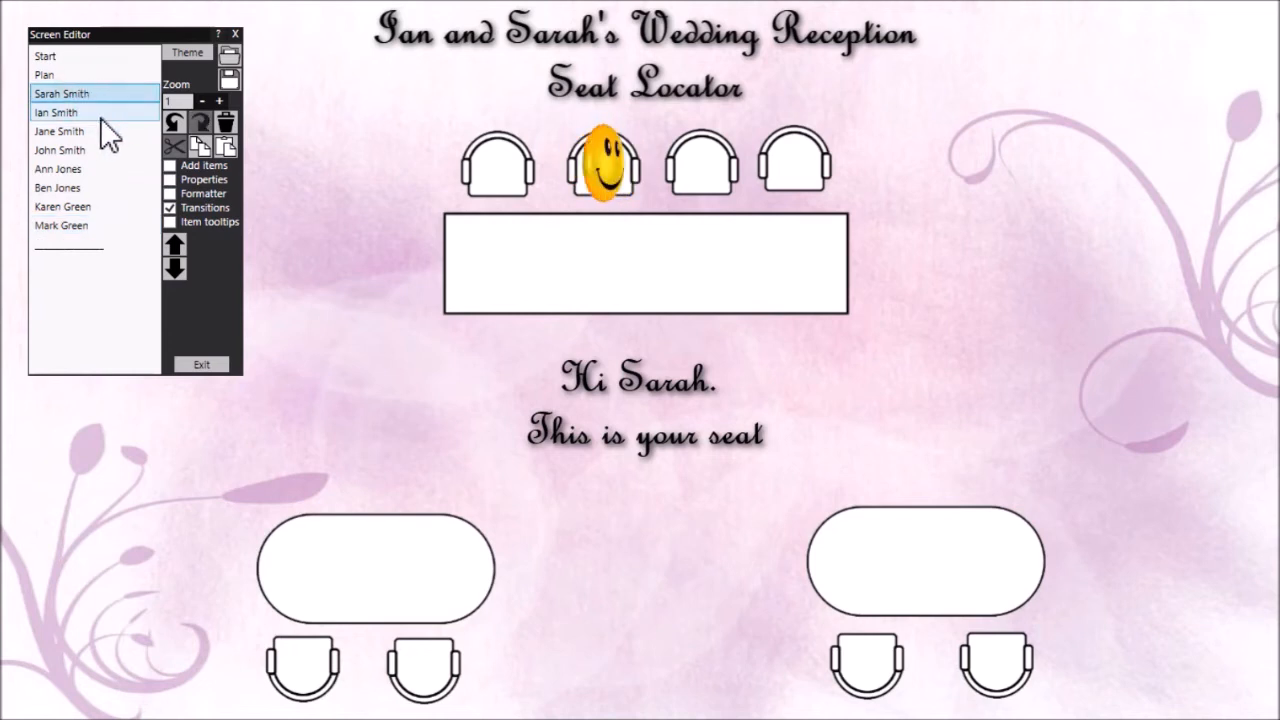
{"action": "left_click", "coordinate": [98, 116]}
{"action": "left_click", "coordinate": [98, 133]}
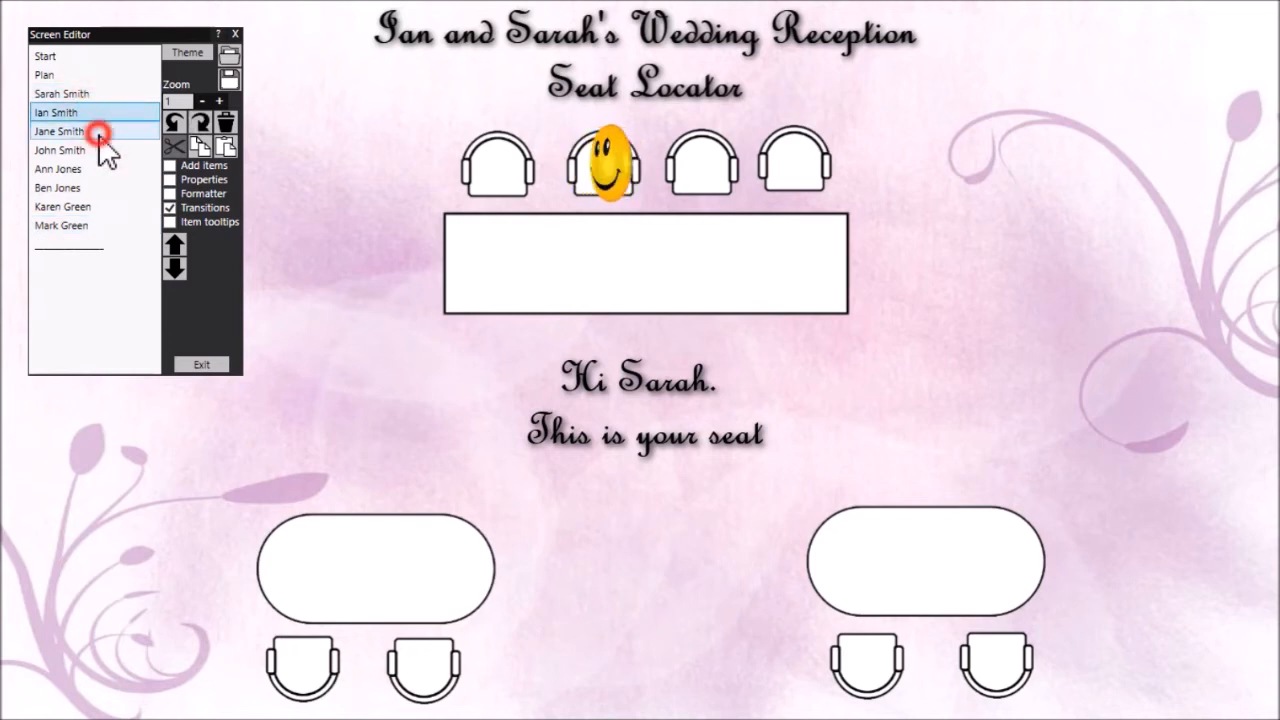
{"action": "left_click", "coordinate": [97, 150]}
{"action": "left_click", "coordinate": [93, 168]}
{"action": "left_click", "coordinate": [92, 186]}
{"action": "left_click", "coordinate": [91, 209]}
{"action": "left_click", "coordinate": [88, 225]}
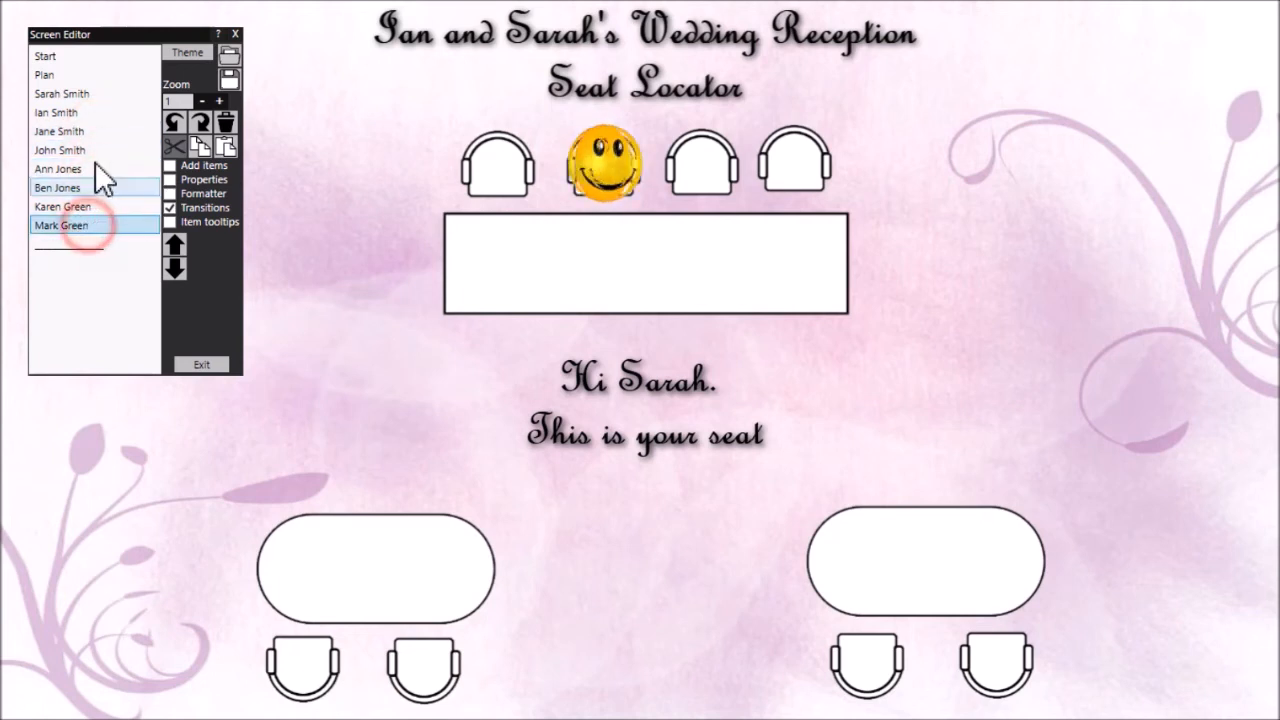
On the second guest's screen, move the smiley onto the third chair behind the rectangular table and put that guest's first name in the greeting
{"action": "left_click", "coordinate": [90, 113]}
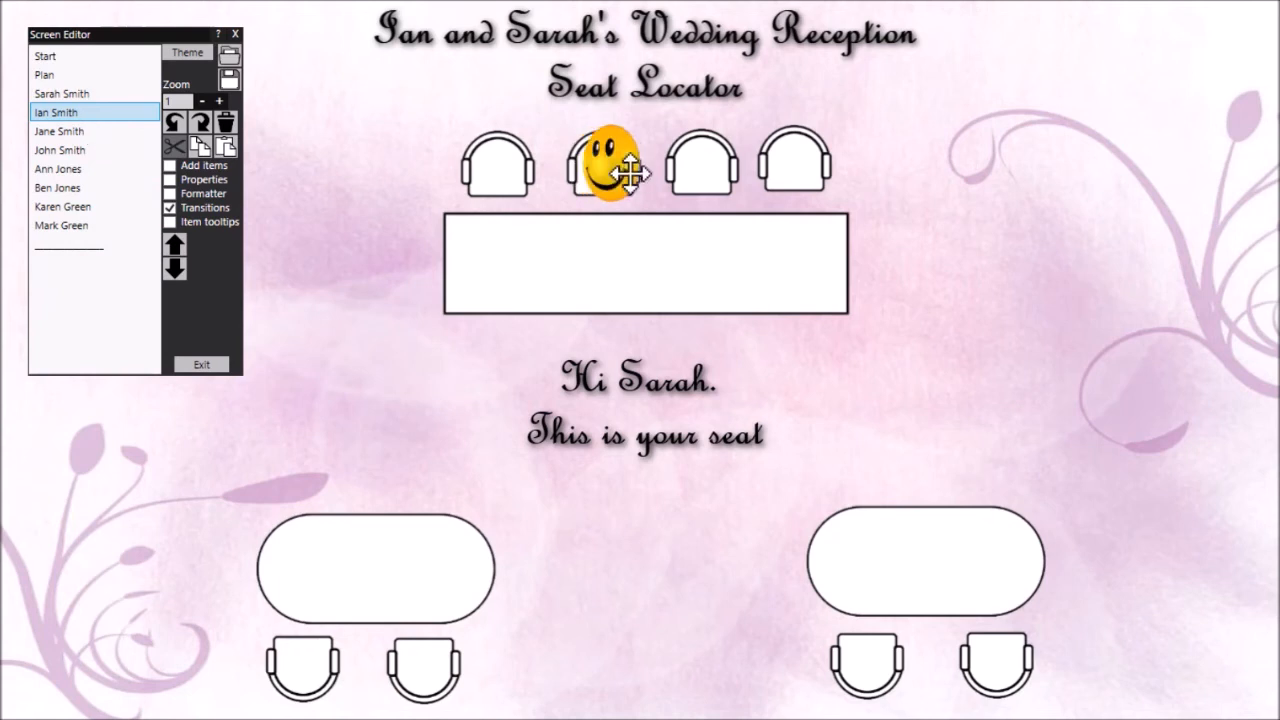
{"action": "left_click_drag", "start_coordinate": [628, 175], "coordinate": [700, 160]}
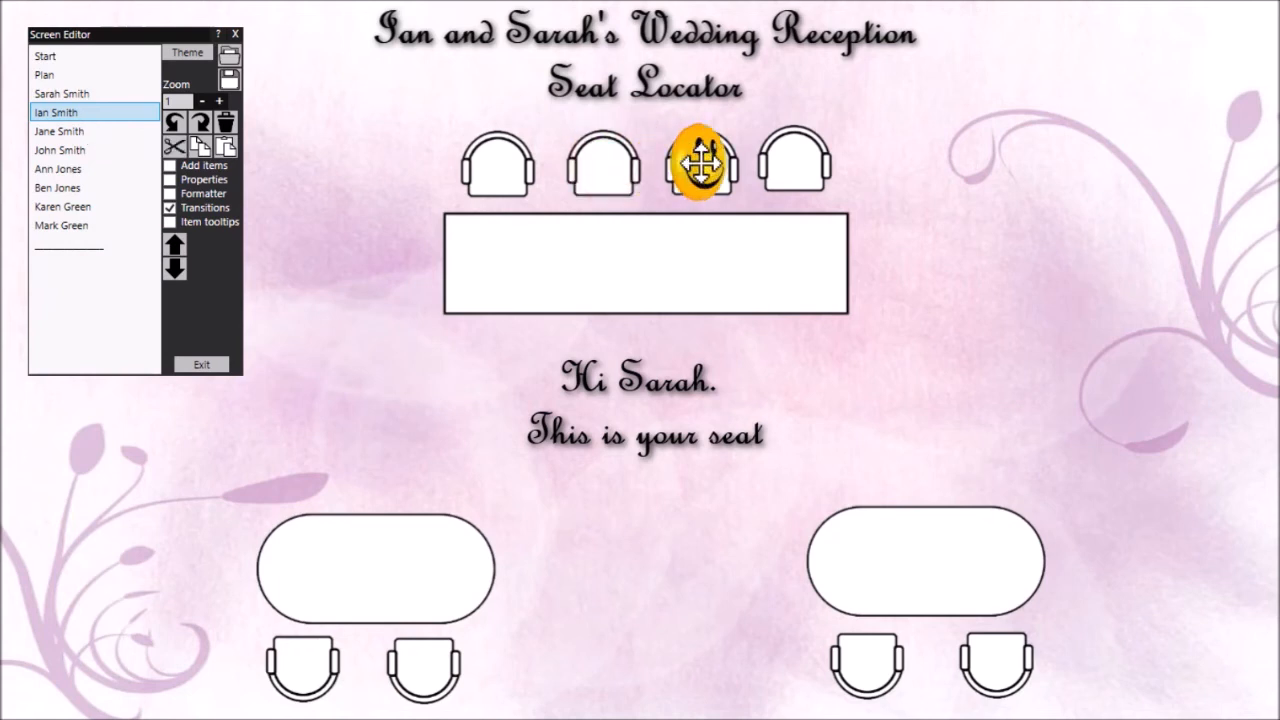
{"action": "double_click", "coordinate": [653, 381]}
{"action": "left_click", "coordinate": [477, 603]}
{"action": "key", "text": "BackSpace"}
{"action": "key", "text": "BackSpace"}
{"action": "key", "text": "BackSpace"}
{"action": "key", "text": "BackSpace"}
{"action": "key", "text": "BackSpace"}
{"action": "key", "text": "BackSpace"}
{"action": "type", "text": "Ian"}
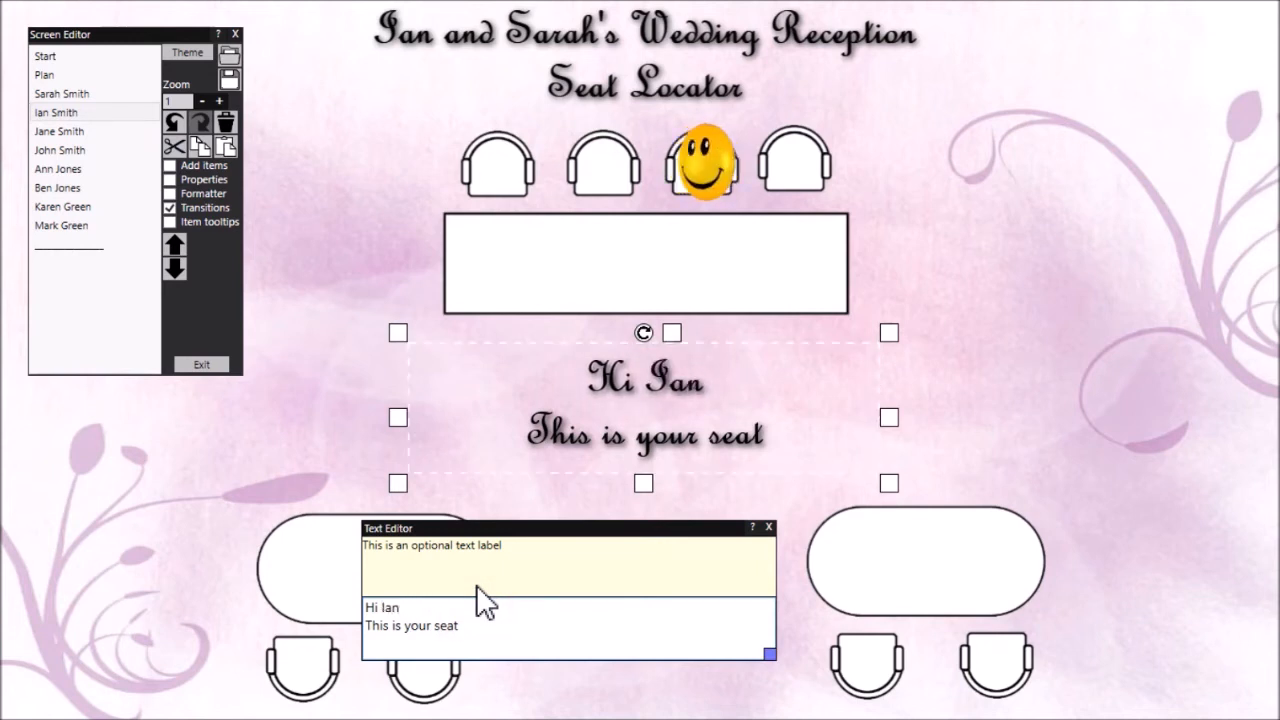
{"action": "type", "text": "."}
{"action": "left_click", "coordinate": [357, 175]}
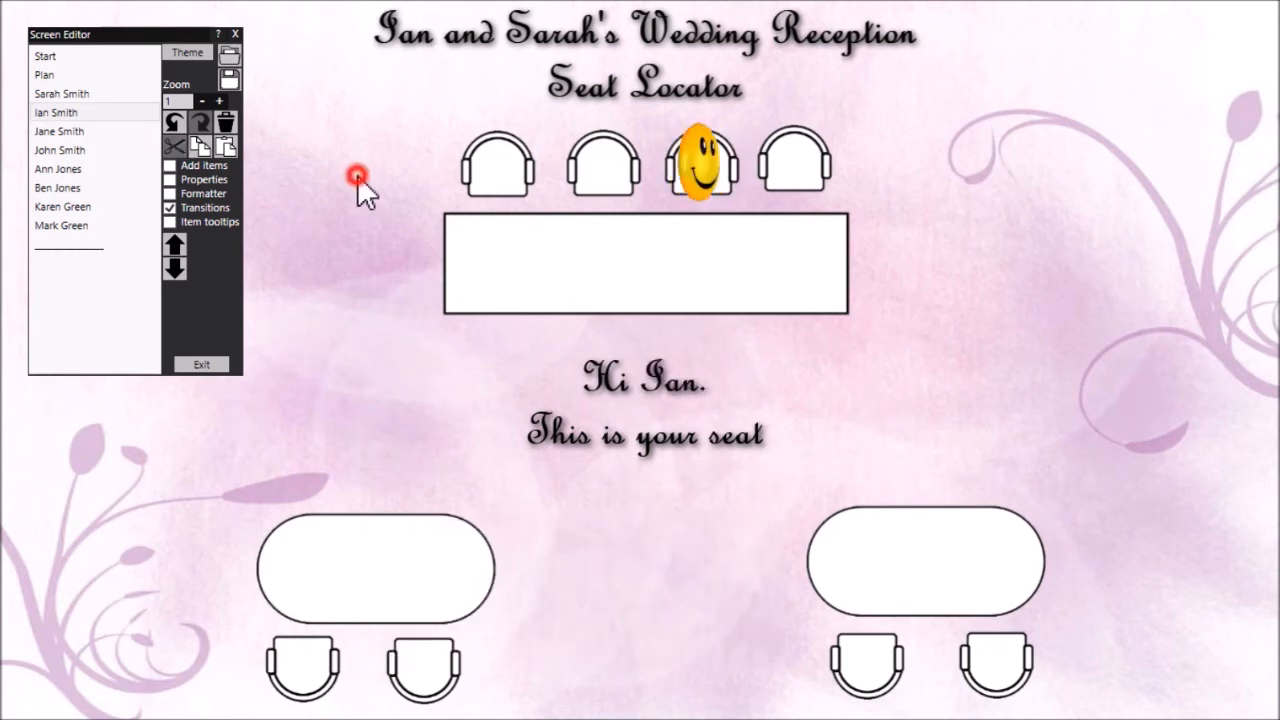
On the third guest's screen, move the smiley onto the leftmost chair behind the rectangular table and put that guest's first name in the greeting
{"action": "left_click", "coordinate": [90, 131]}
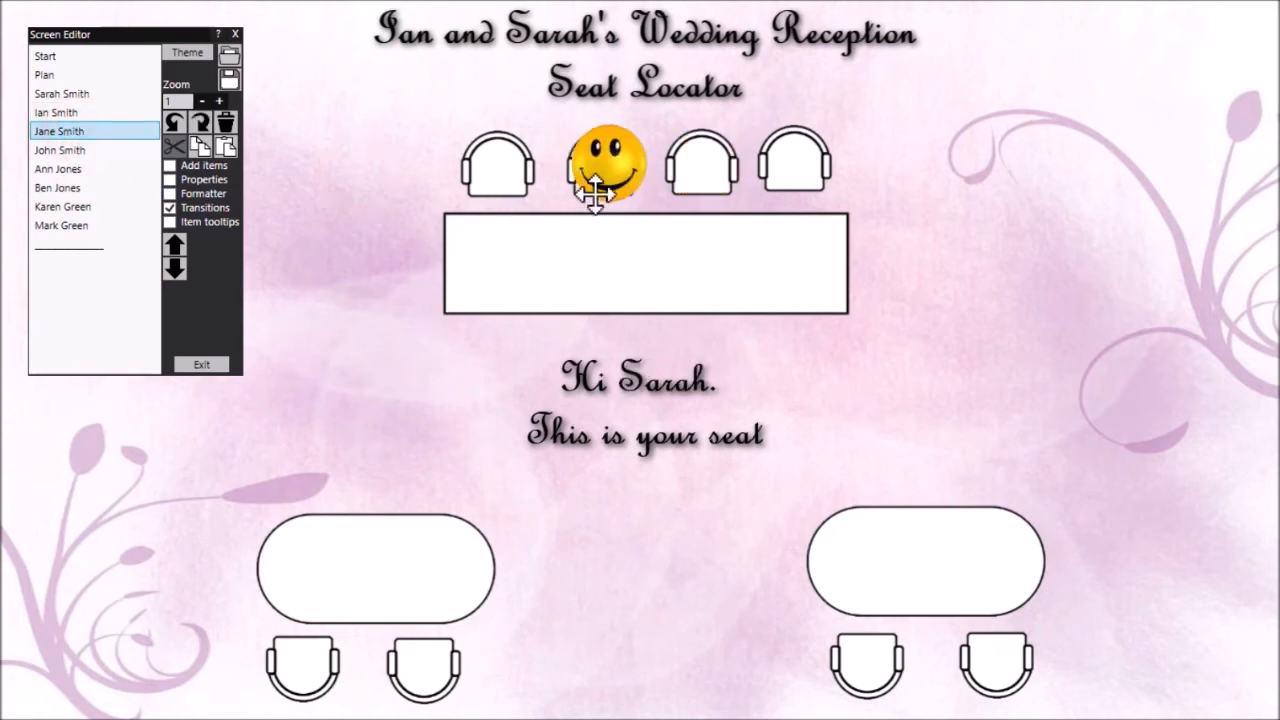
{"action": "left_click_drag", "start_coordinate": [591, 199], "coordinate": [497, 165]}
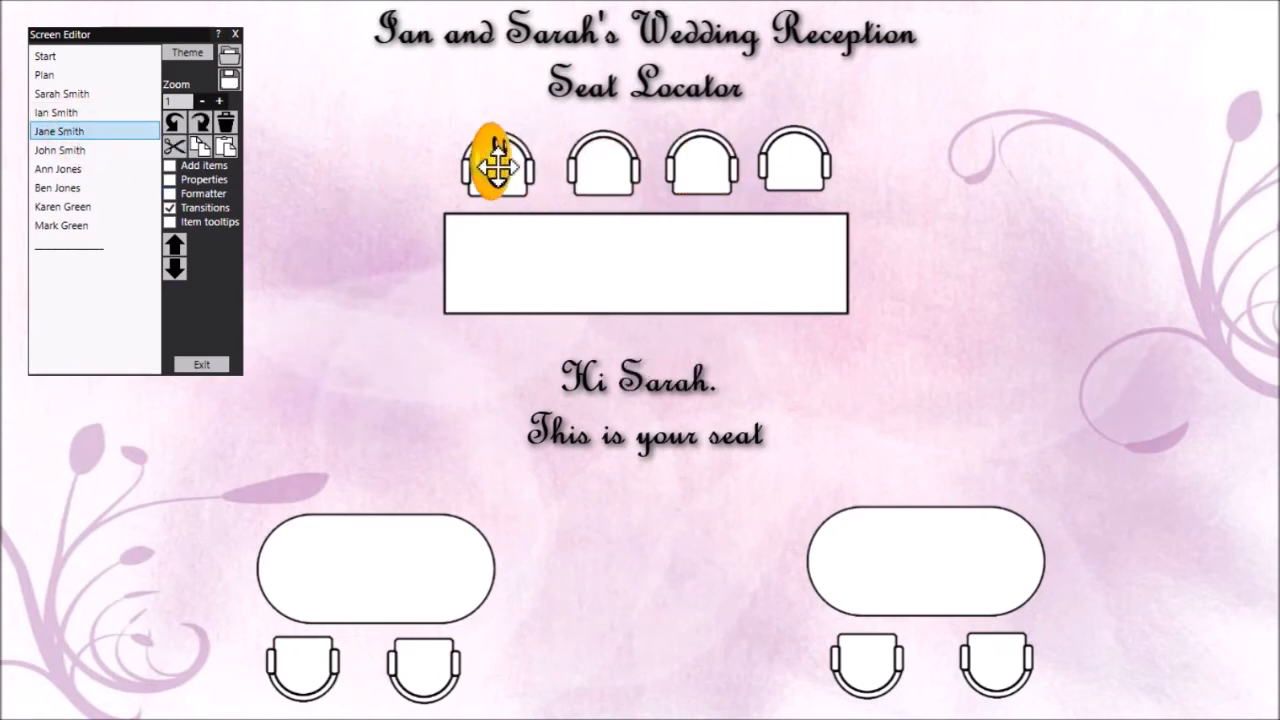
{"action": "left_click", "coordinate": [645, 400]}
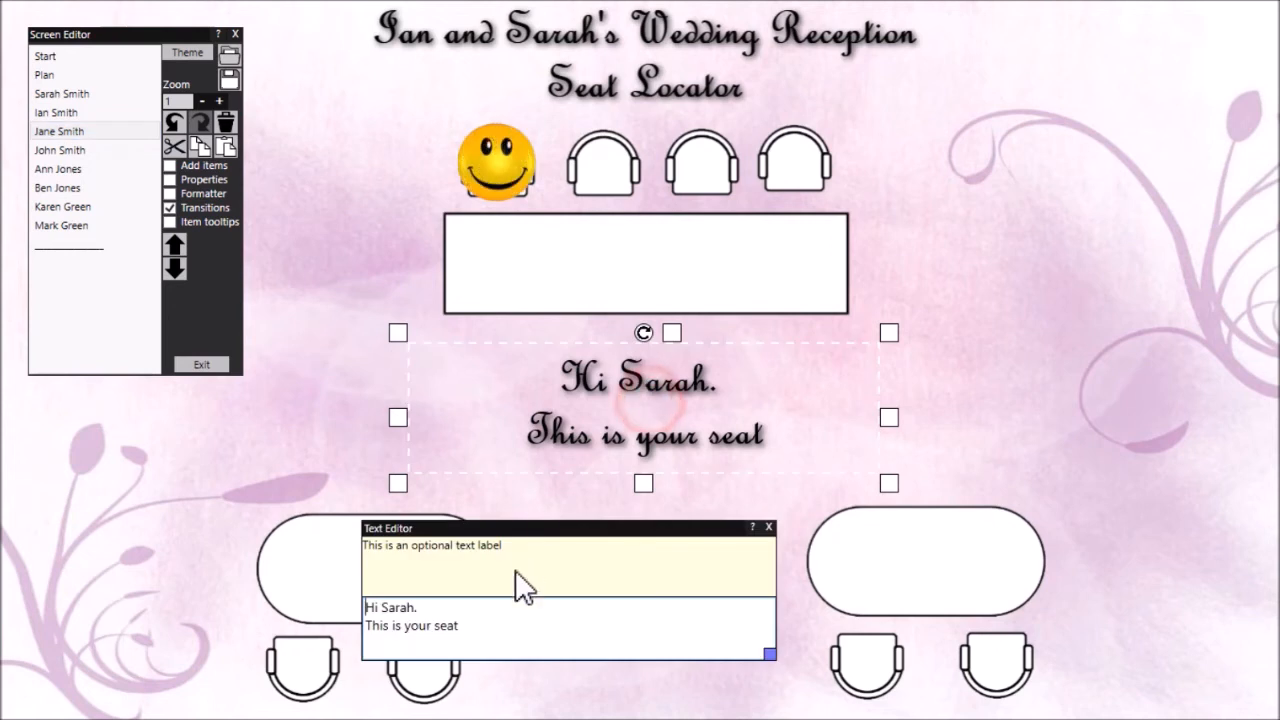
{"action": "left_click", "coordinate": [468, 610]}
{"action": "key", "text": "BackSpace"}
{"action": "key", "text": "BackSpace"}
{"action": "key", "text": "BackSpace"}
{"action": "key", "text": "BackSpace"}
{"action": "key", "text": "BackSpace"}
{"action": "key", "text": "BackSpace"}
{"action": "type", "text": "Jane"}
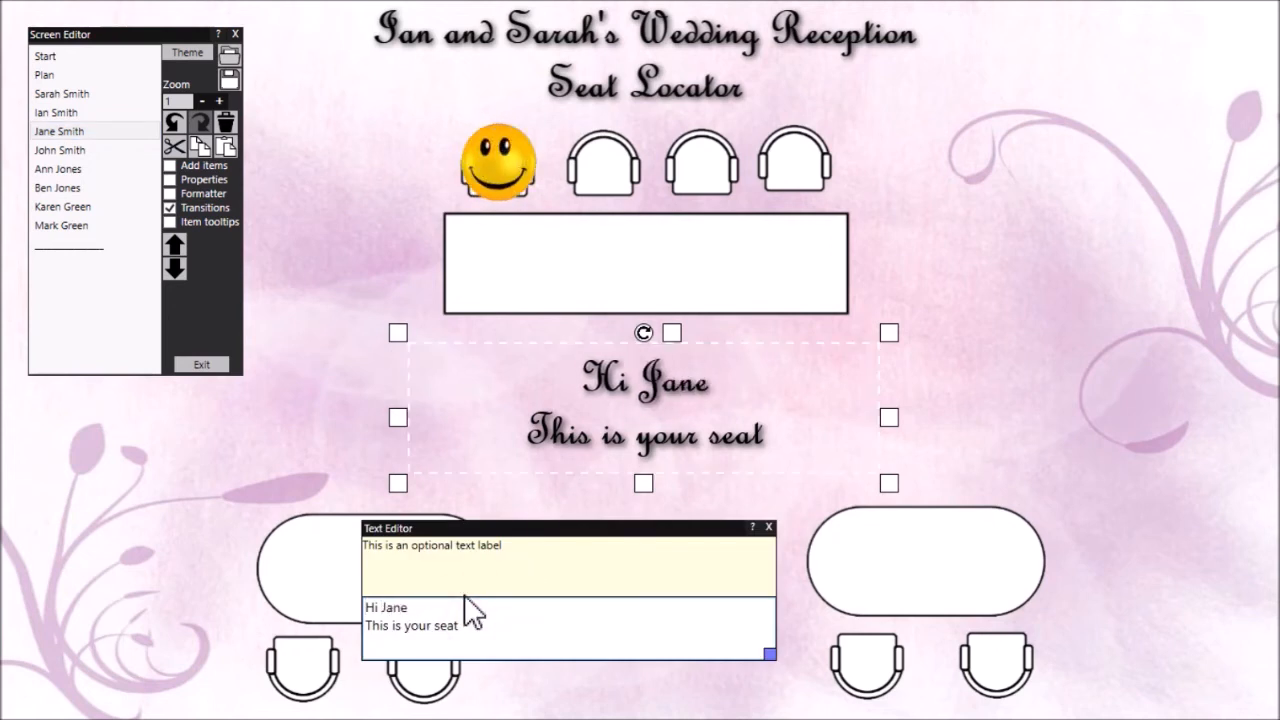
{"action": "type", "text": "."}
On the fourth guest's screen, move the smiley onto the rightmost chair behind the rectangular table and put that guest's first name in the greeting
{"action": "left_click", "coordinate": [72, 149]}
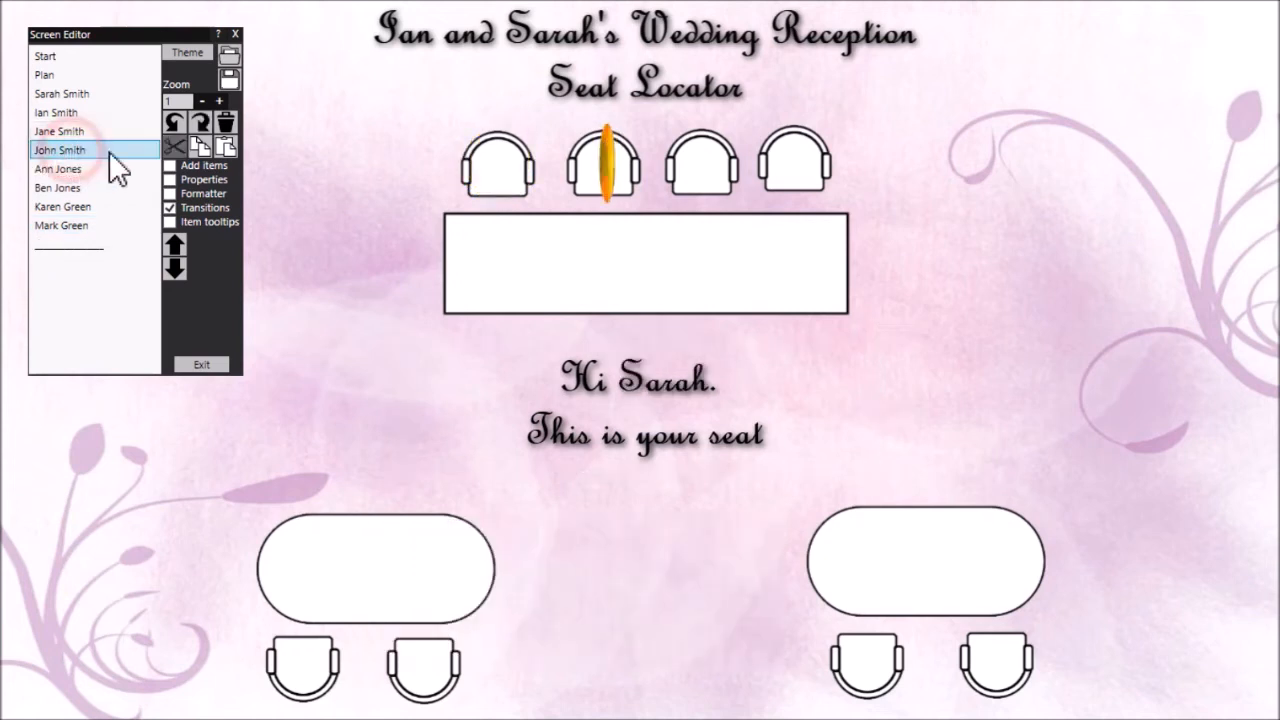
{"action": "left_click_drag", "start_coordinate": [595, 156], "coordinate": [793, 155]}
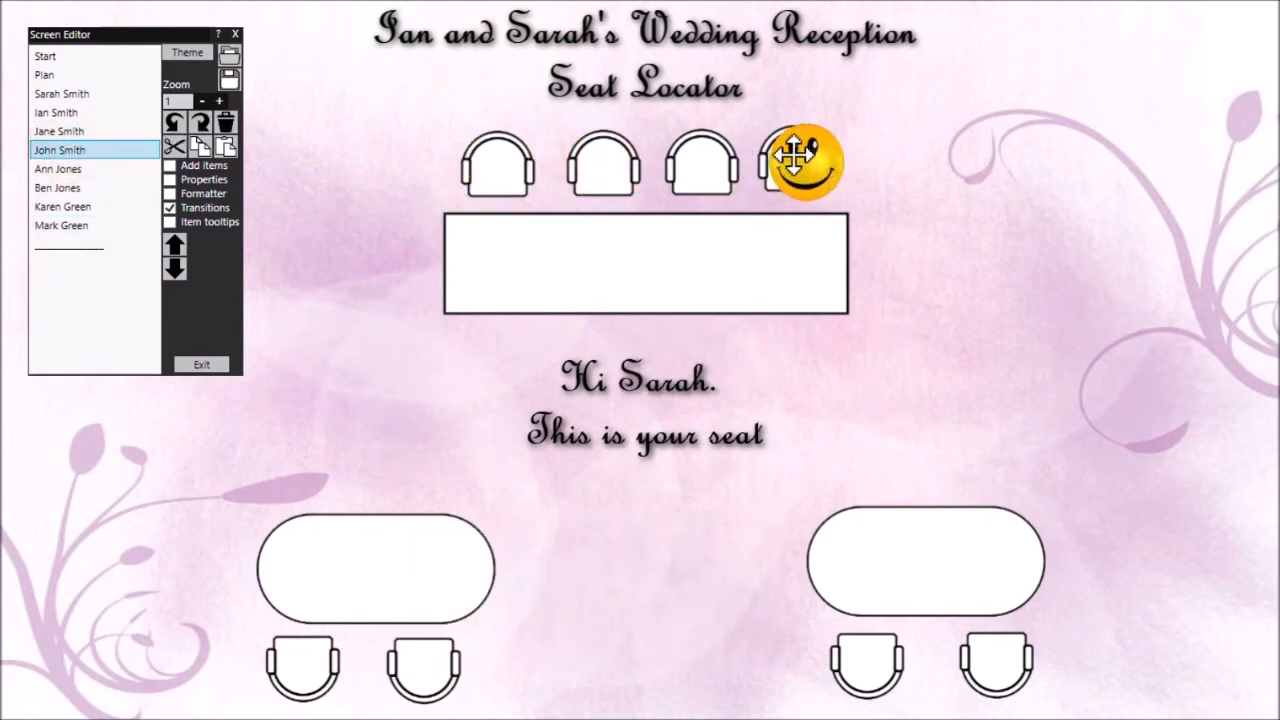
{"action": "left_click", "coordinate": [610, 378]}
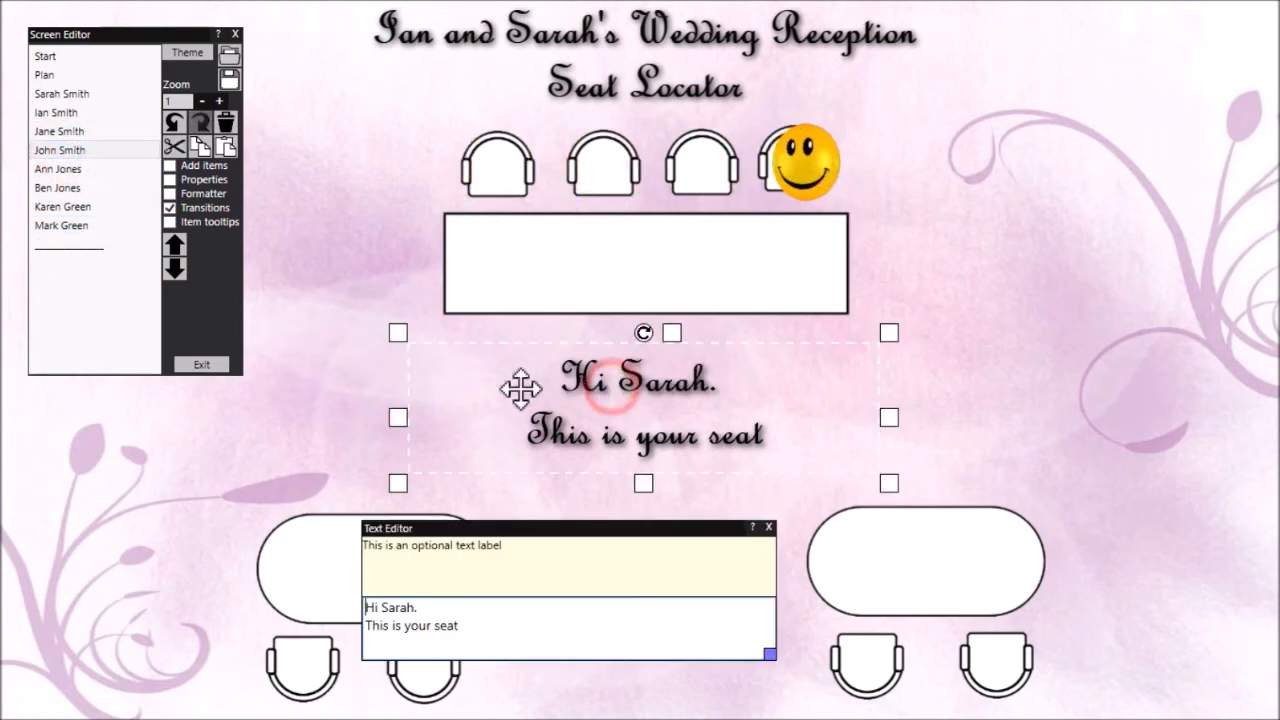
{"action": "left_click", "coordinate": [421, 604]}
{"action": "key", "text": "BackSpace"}
{"action": "key", "text": "BackSpace"}
{"action": "key", "text": "BackSpace"}
{"action": "key", "text": "BackSpace"}
{"action": "key", "text": "BackSpace"}
{"action": "key", "text": "BackSpace"}
{"action": "type", "text": "John"}
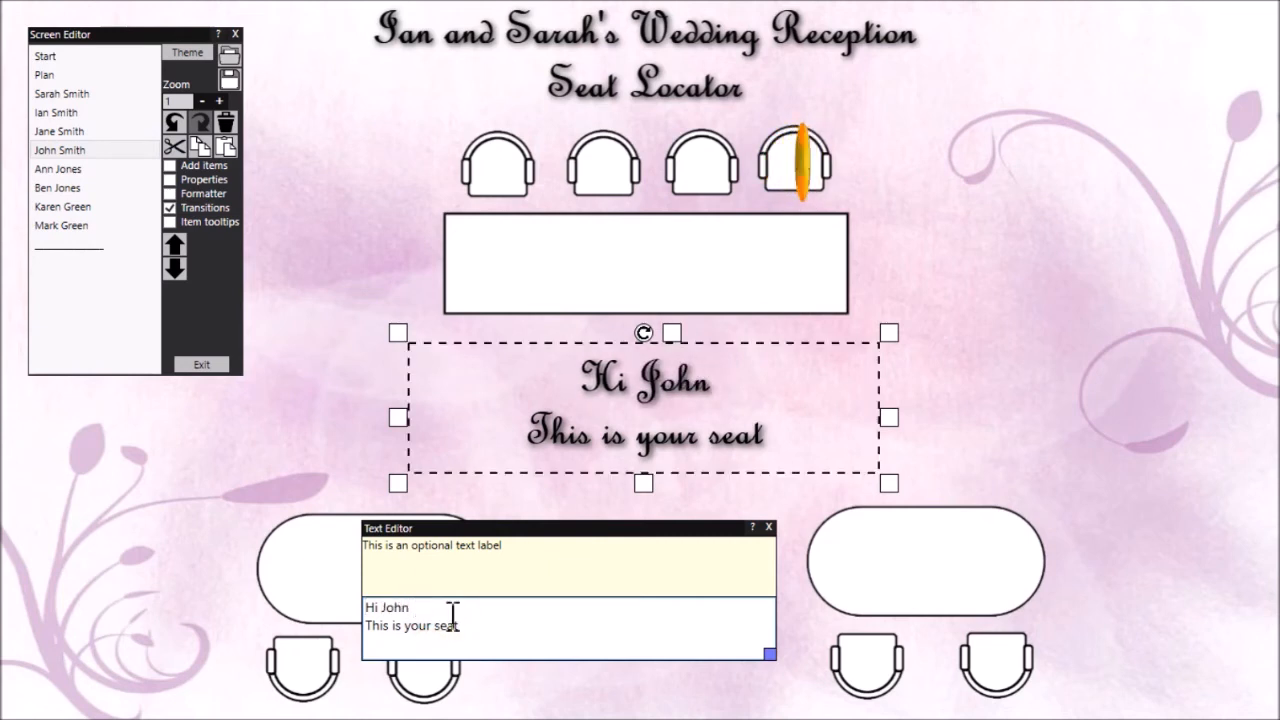
{"action": "type", "text": "."}
On the fifth guest's screen, place the smiley on the left oval table's first chair and put that guest's first name in the greeting
{"action": "left_click", "coordinate": [101, 167]}
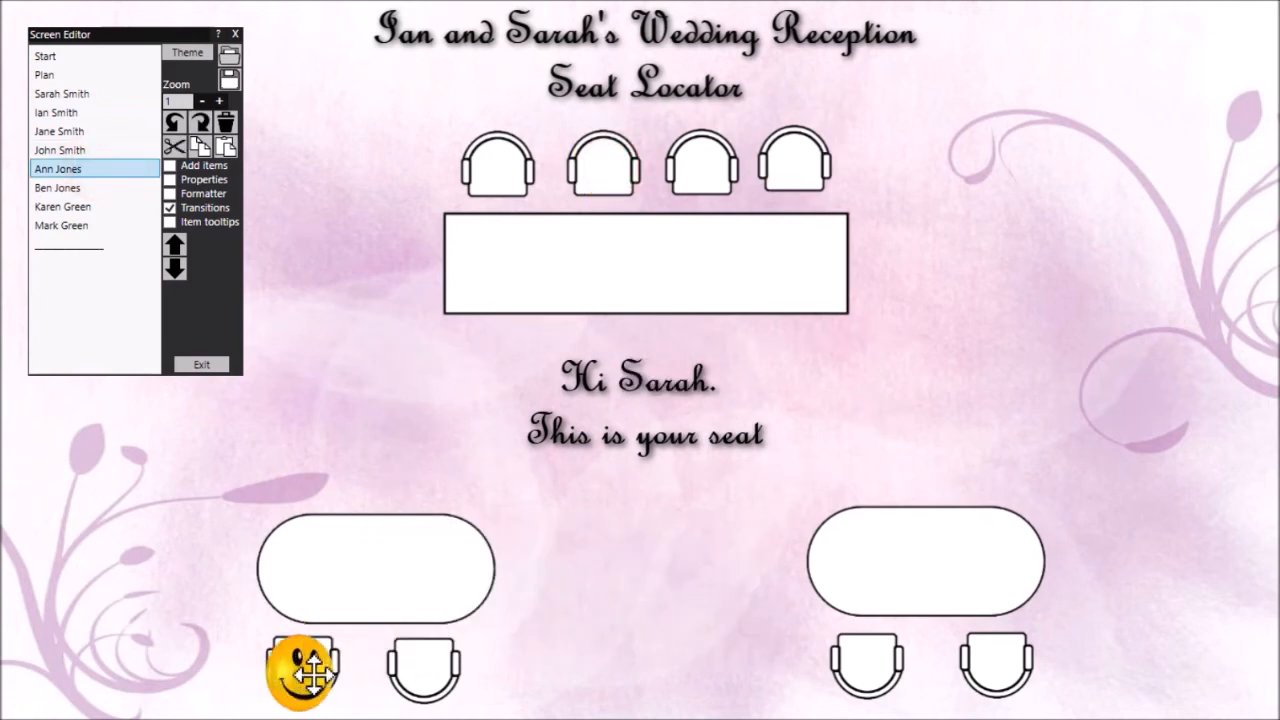
{"action": "left_click", "coordinate": [312, 676]}
{"action": "left_click", "coordinate": [645, 402]}
{"action": "left_click", "coordinate": [420, 606]}
{"action": "key", "text": "BackSpace"}
{"action": "key", "text": "BackSpace"}
{"action": "key", "text": "BackSpace"}
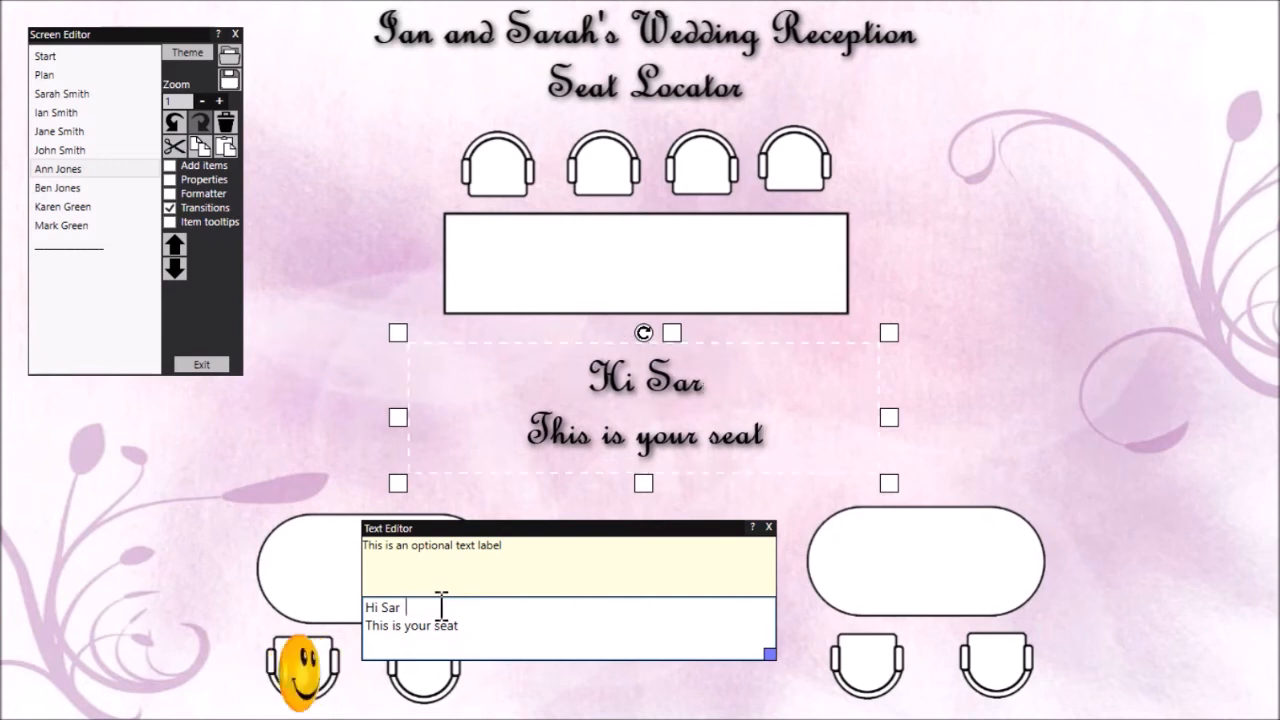
{"action": "key", "text": "BackSpace"}
{"action": "key", "text": "BackSpace"}
{"action": "key", "text": "BackSpace"}
{"action": "type", "text": "Ann."}
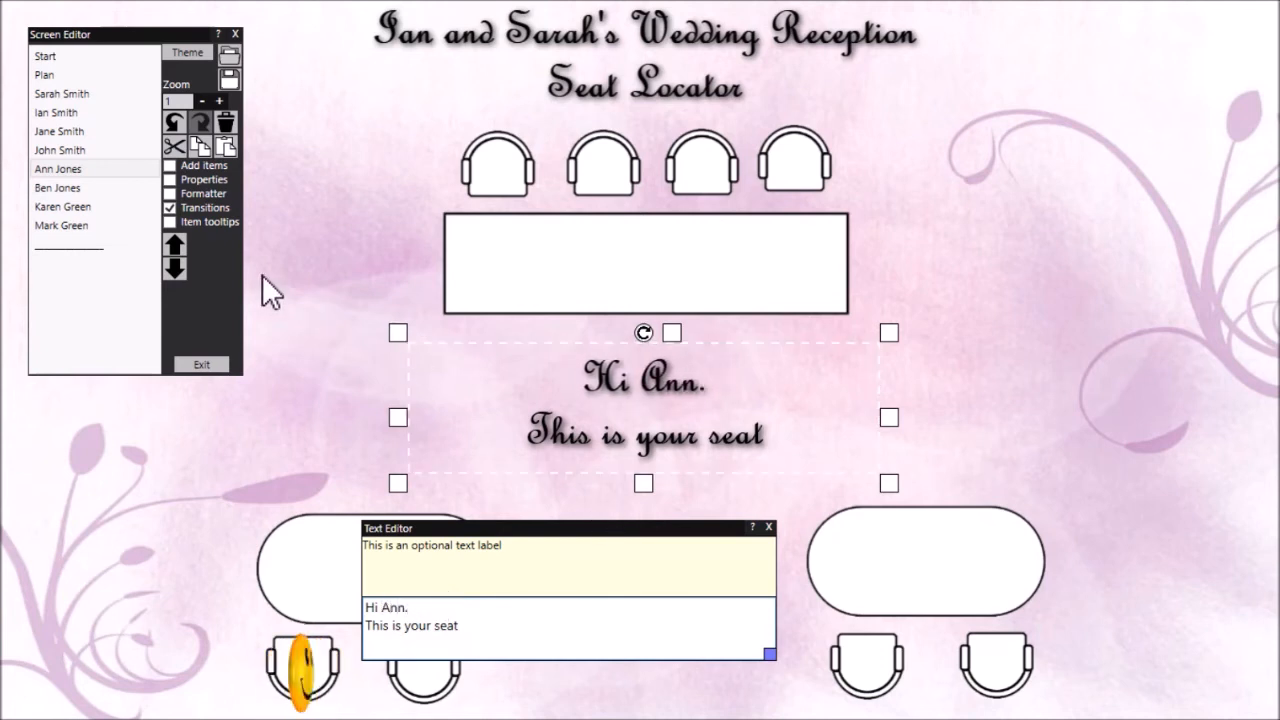
On the sixth guest's screen, place the smiley on the left oval table's second chair and put that guest's first name in the greeting
{"action": "left_click", "coordinate": [94, 188]}
{"action": "left_click_drag", "start_coordinate": [608, 180], "coordinate": [430, 662]}
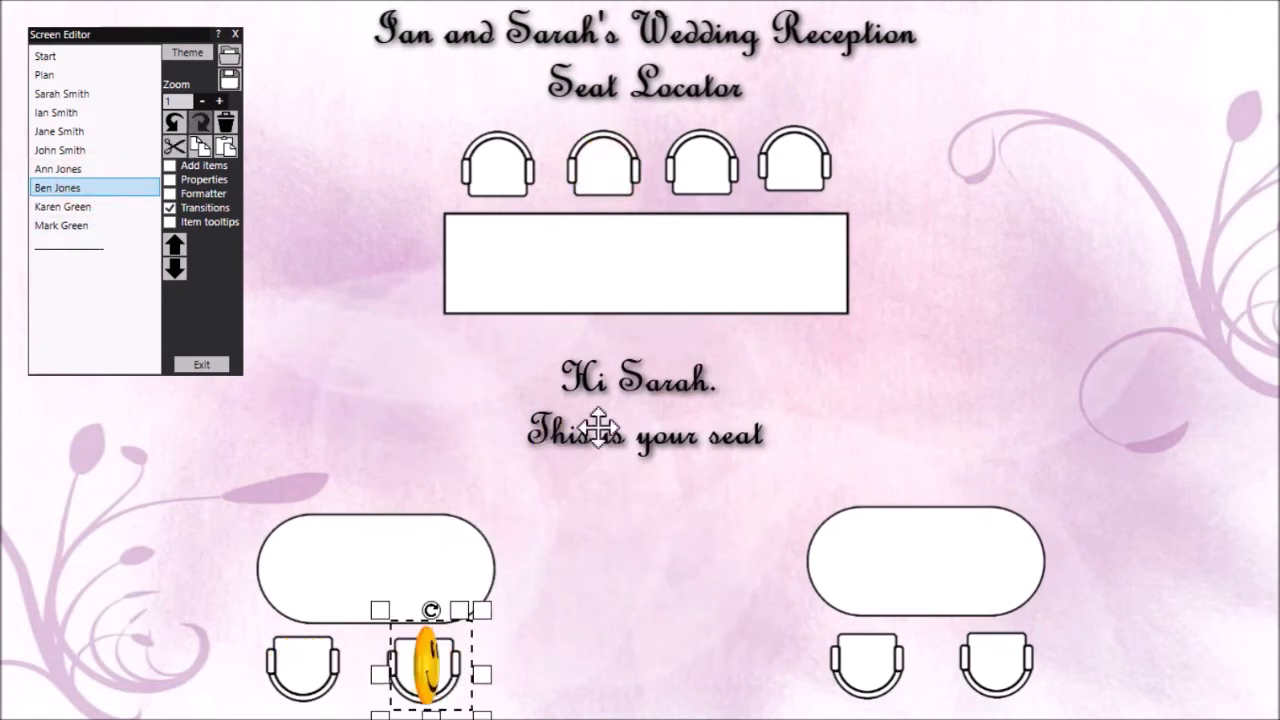
{"action": "double_click", "coordinate": [675, 376]}
{"action": "left_click", "coordinate": [465, 610]}
{"action": "key", "text": "BackSpace"}
{"action": "key", "text": "BackSpace"}
{"action": "key", "text": "BackSpace"}
{"action": "key", "text": "BackSpace"}
{"action": "key", "text": "BackSpace"}
{"action": "key", "text": "BackSpace"}
{"action": "type", "text": "Ben"}
On the seventh guest's screen, move the smiley onto the first chair of the right oval table
{"action": "left_click", "coordinate": [65, 206]}
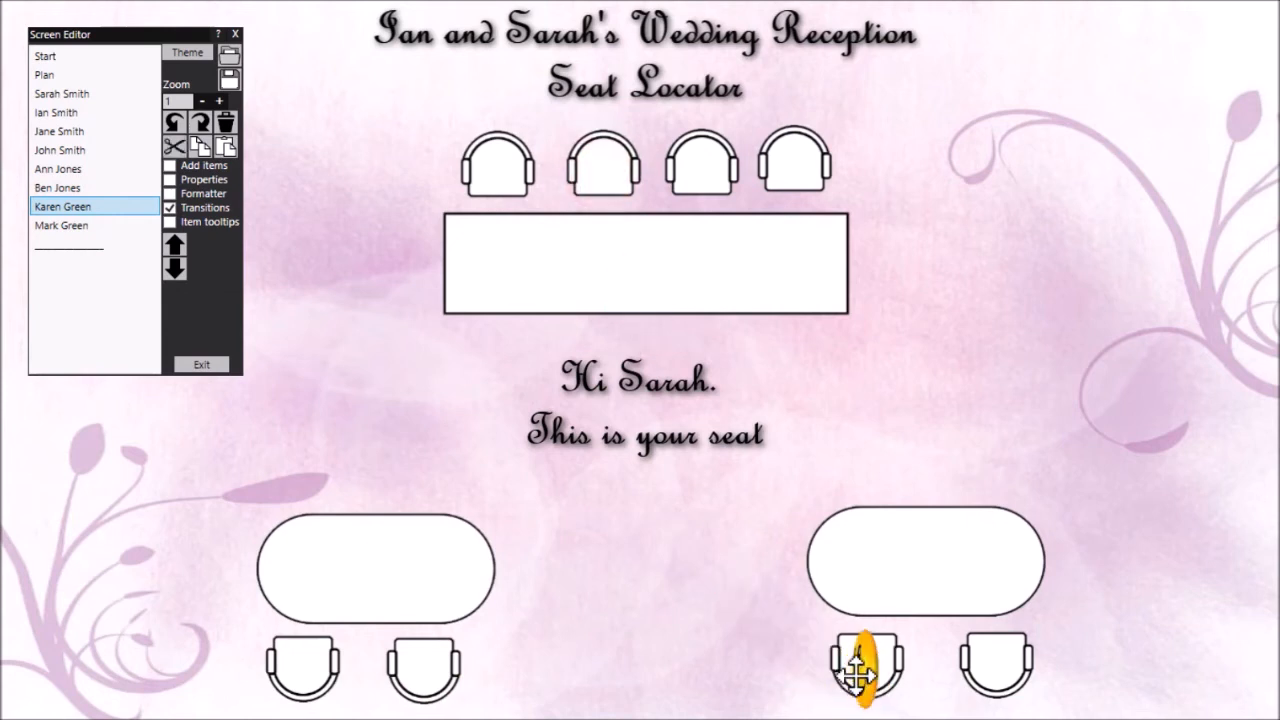